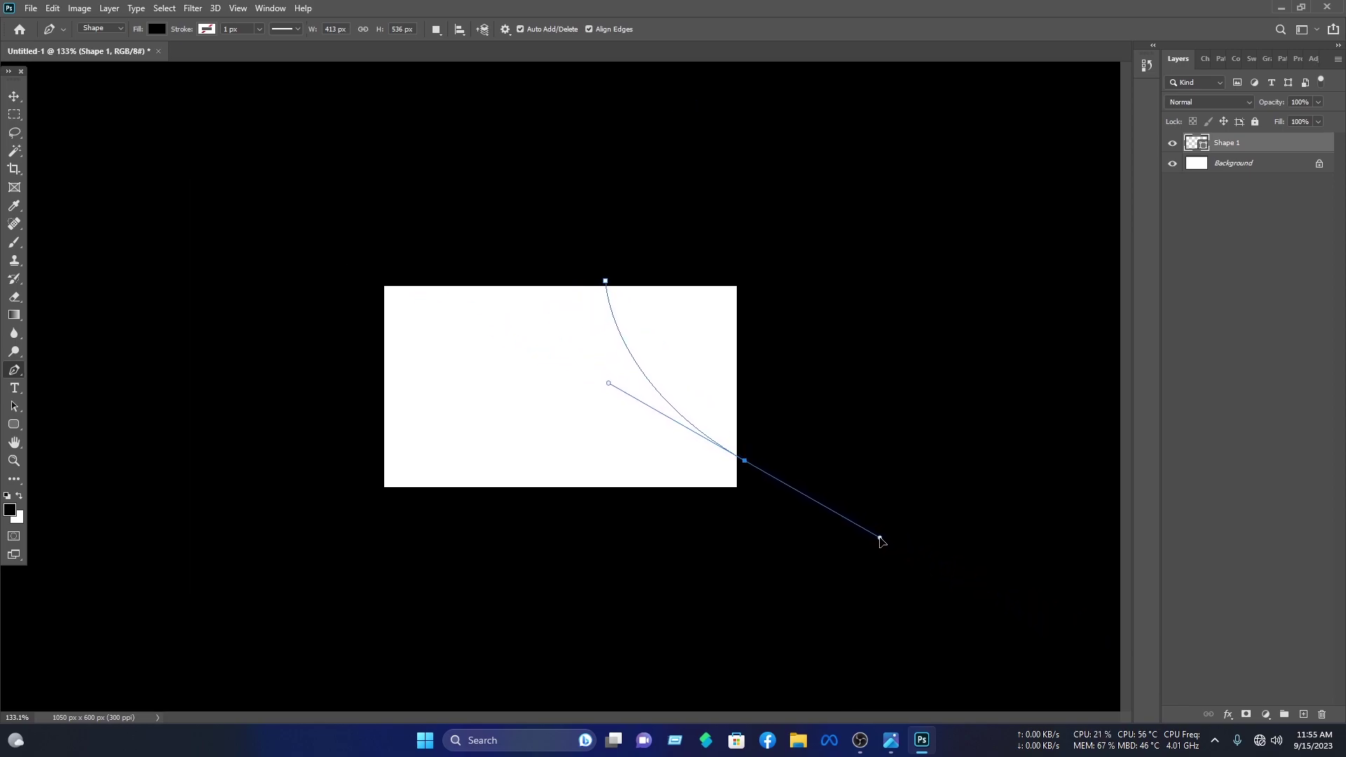
Finish the black pen shape with a concave curved edge covering the canvas's upper-right corner, closing the path outside the canvas
{"action": "left_click", "coordinate": [744, 461]}
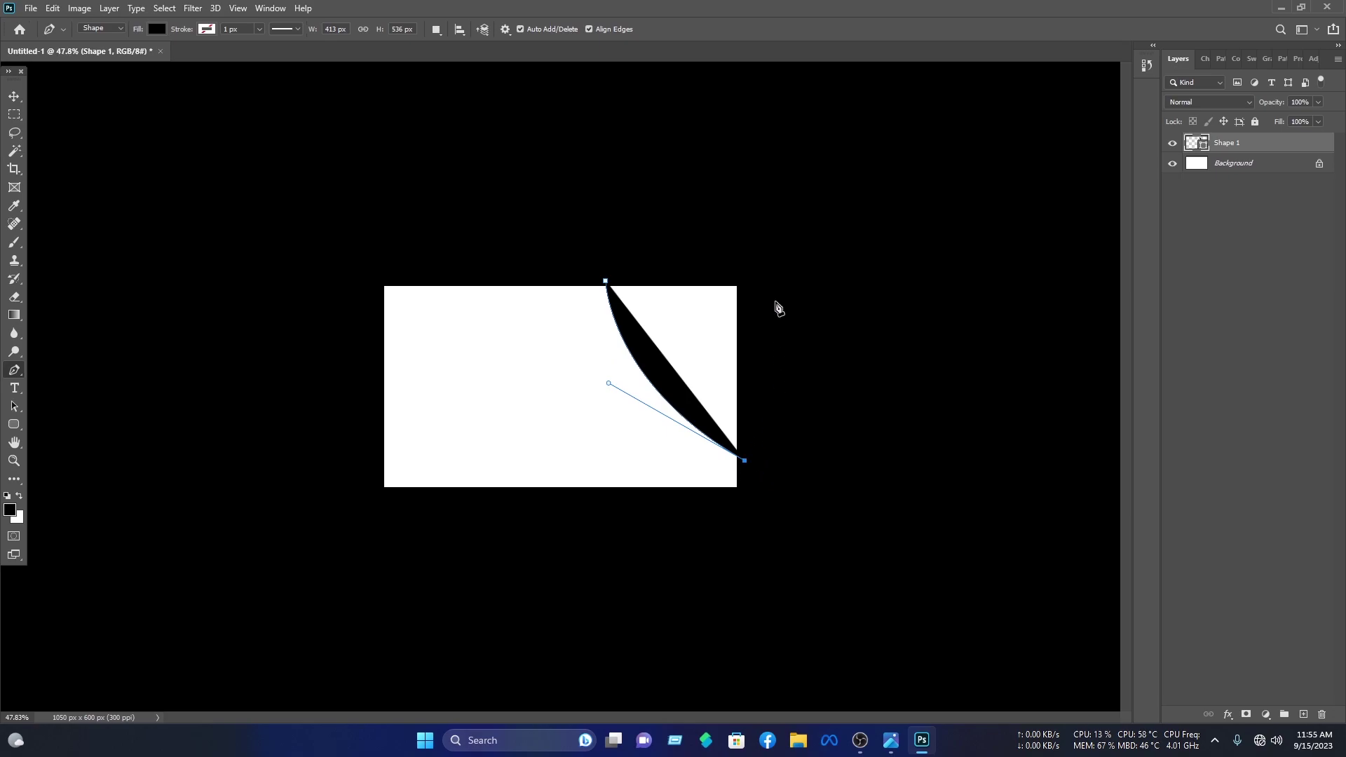
{"action": "left_click", "coordinate": [766, 223]}
{"action": "left_click", "coordinate": [584, 195]}
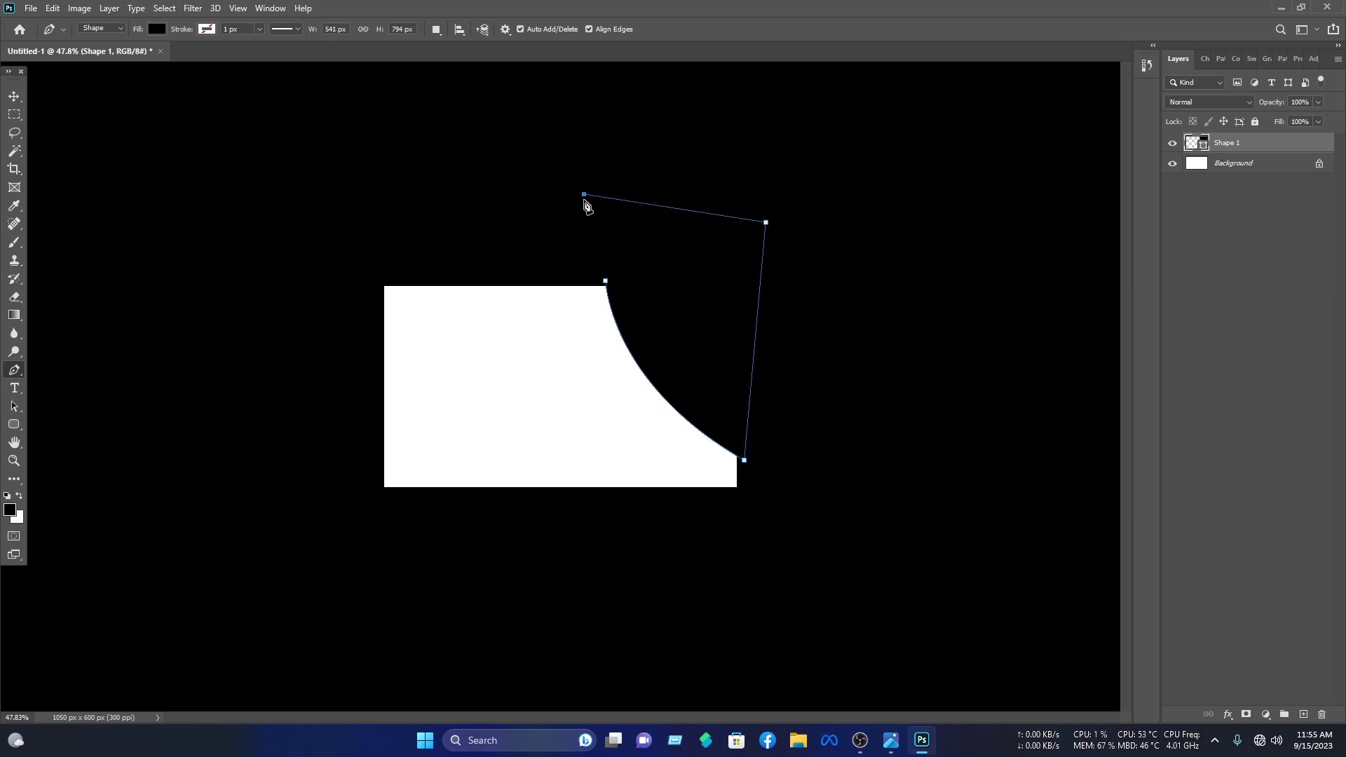
{"action": "left_click", "coordinate": [607, 281]}
{"action": "left_click", "coordinate": [14, 97]}
{"action": "left_click", "coordinate": [60, 106]}
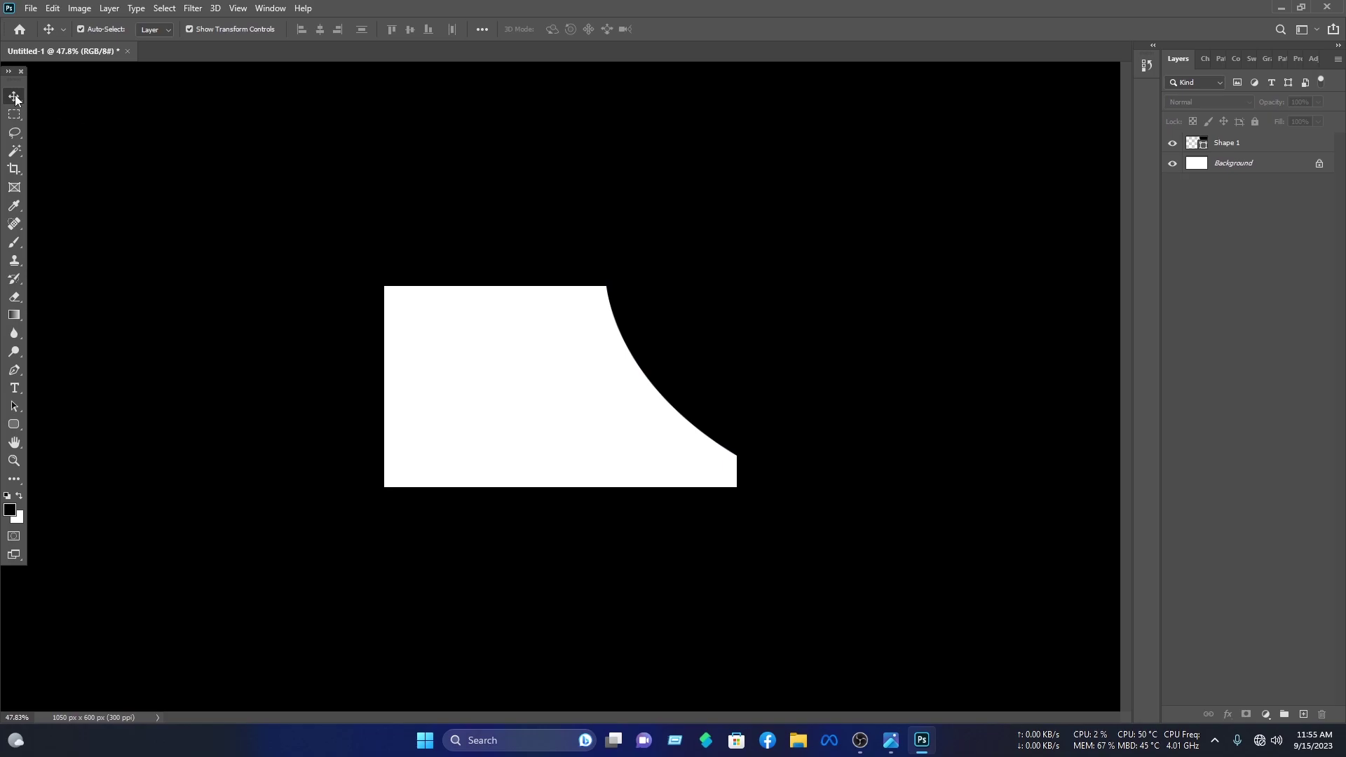
Start a second pen shape with a curve from the canvas's top edge to its right edge, just inside the black shape's curved edge
{"action": "left_click", "coordinate": [15, 371]}
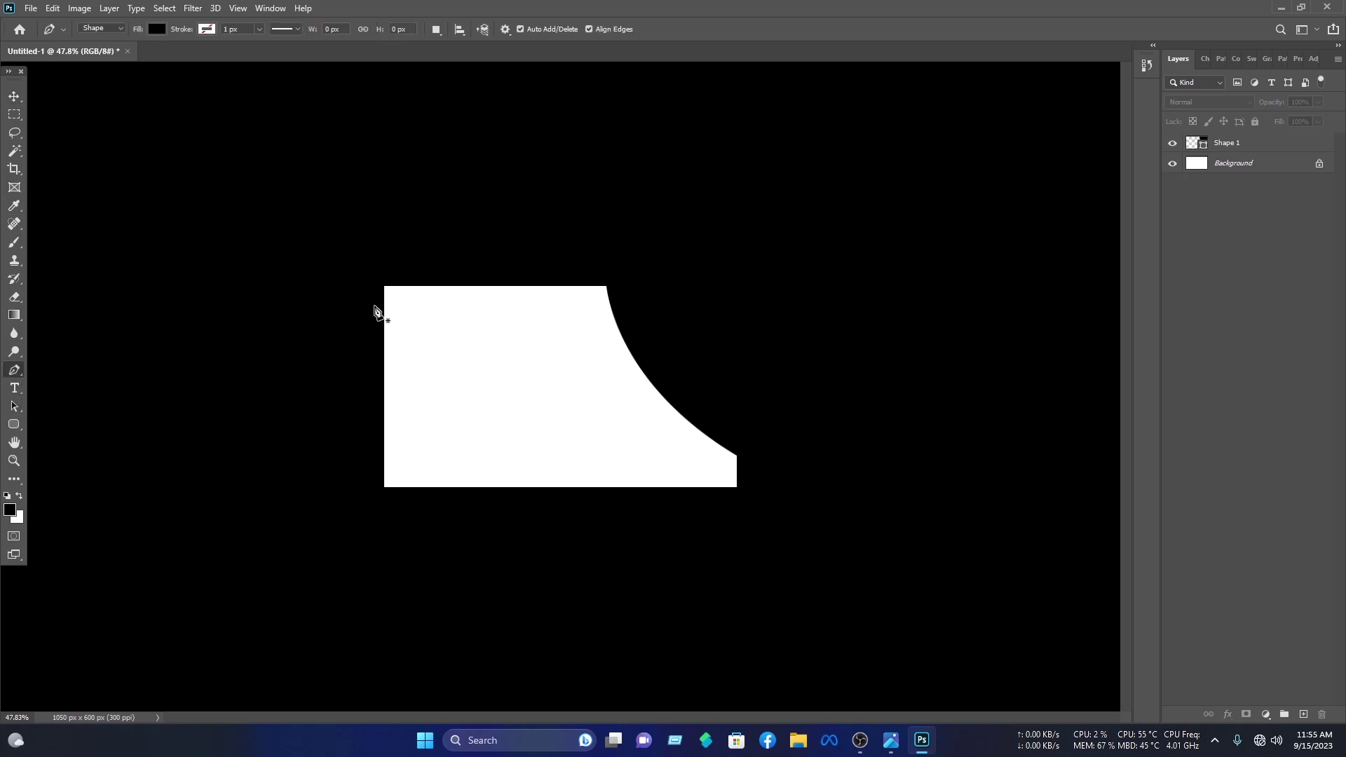
{"action": "scroll", "coordinate": [587, 324], "scroll_direction": "up", "scroll_amount": 7}
{"action": "scroll", "coordinate": [608, 241], "scroll_direction": "up", "scroll_amount": 3}
{"action": "scroll", "coordinate": [729, 75], "scroll_direction": "down", "scroll_amount": 1}
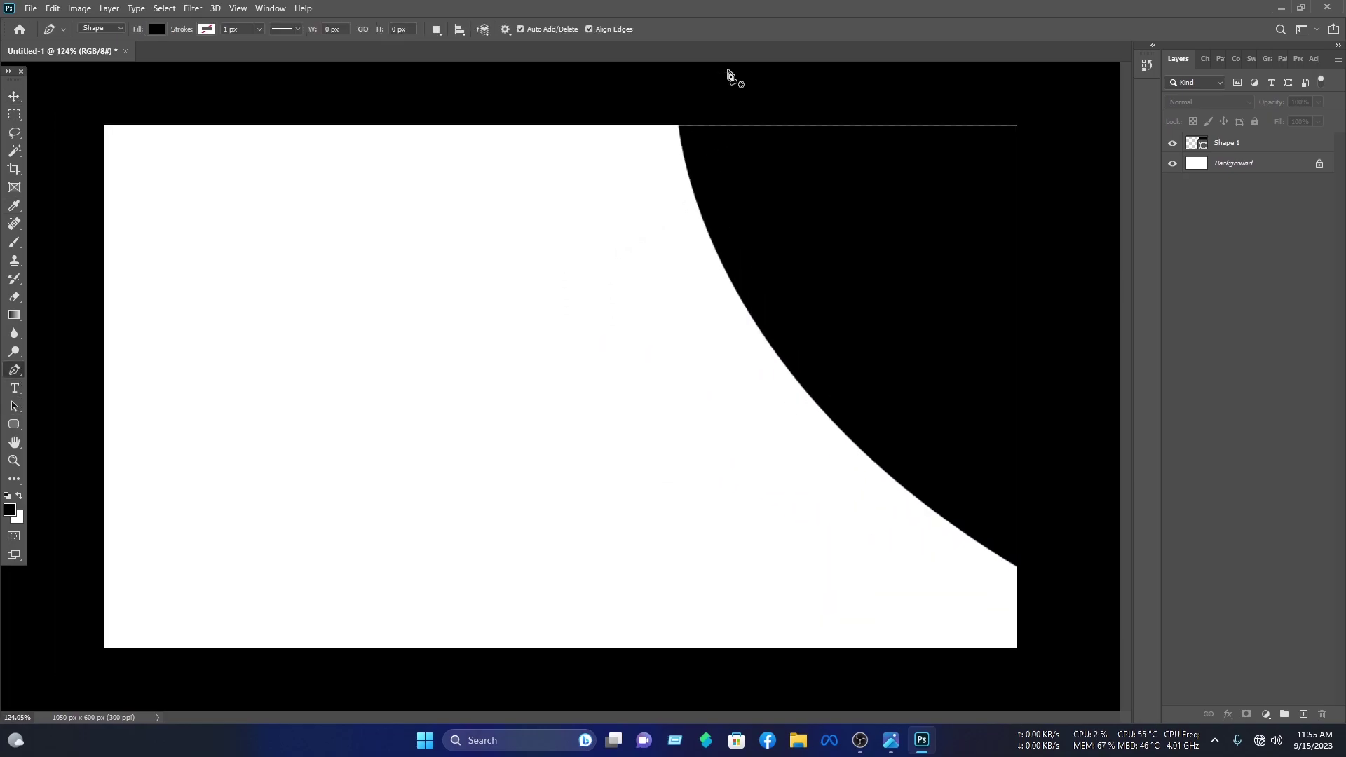
{"action": "left_click", "coordinate": [688, 123]}
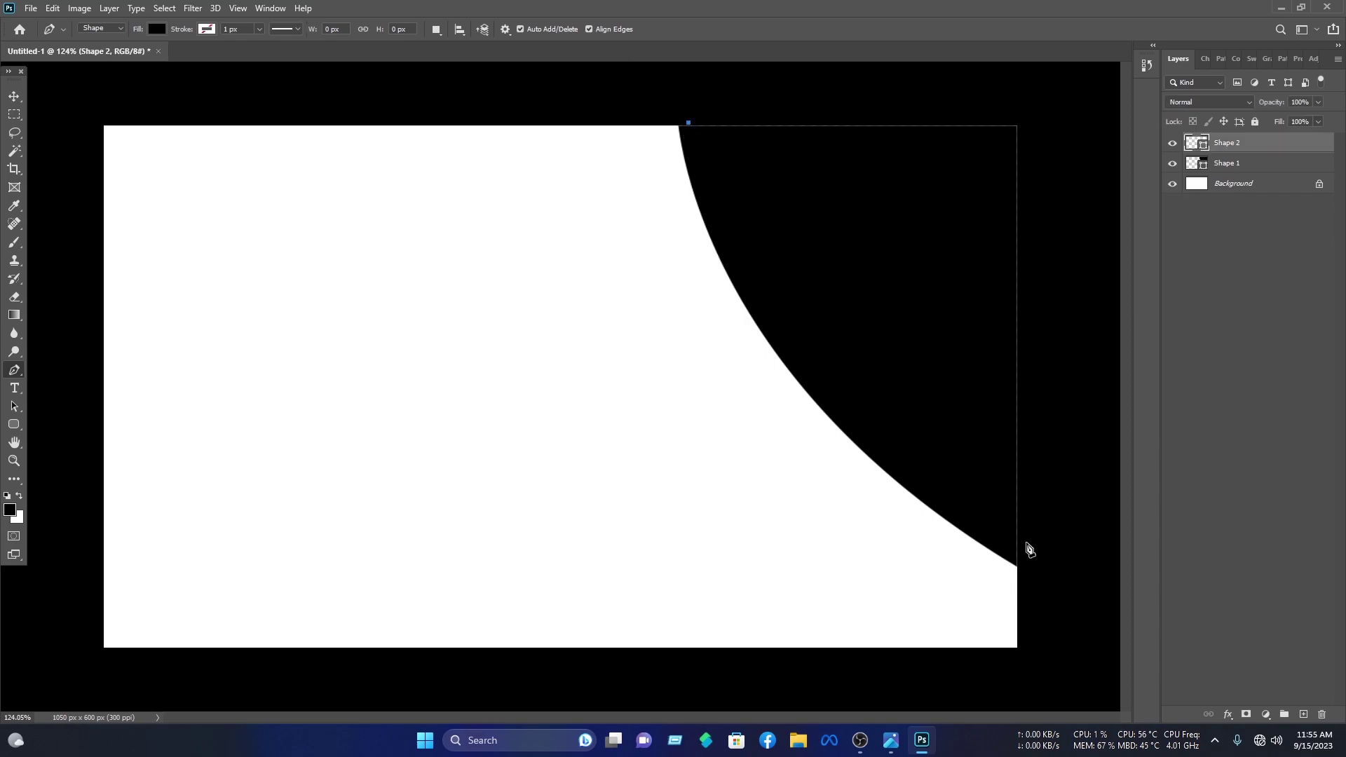
{"action": "scroll", "coordinate": [1021, 573], "scroll_direction": "up", "scroll_amount": 3}
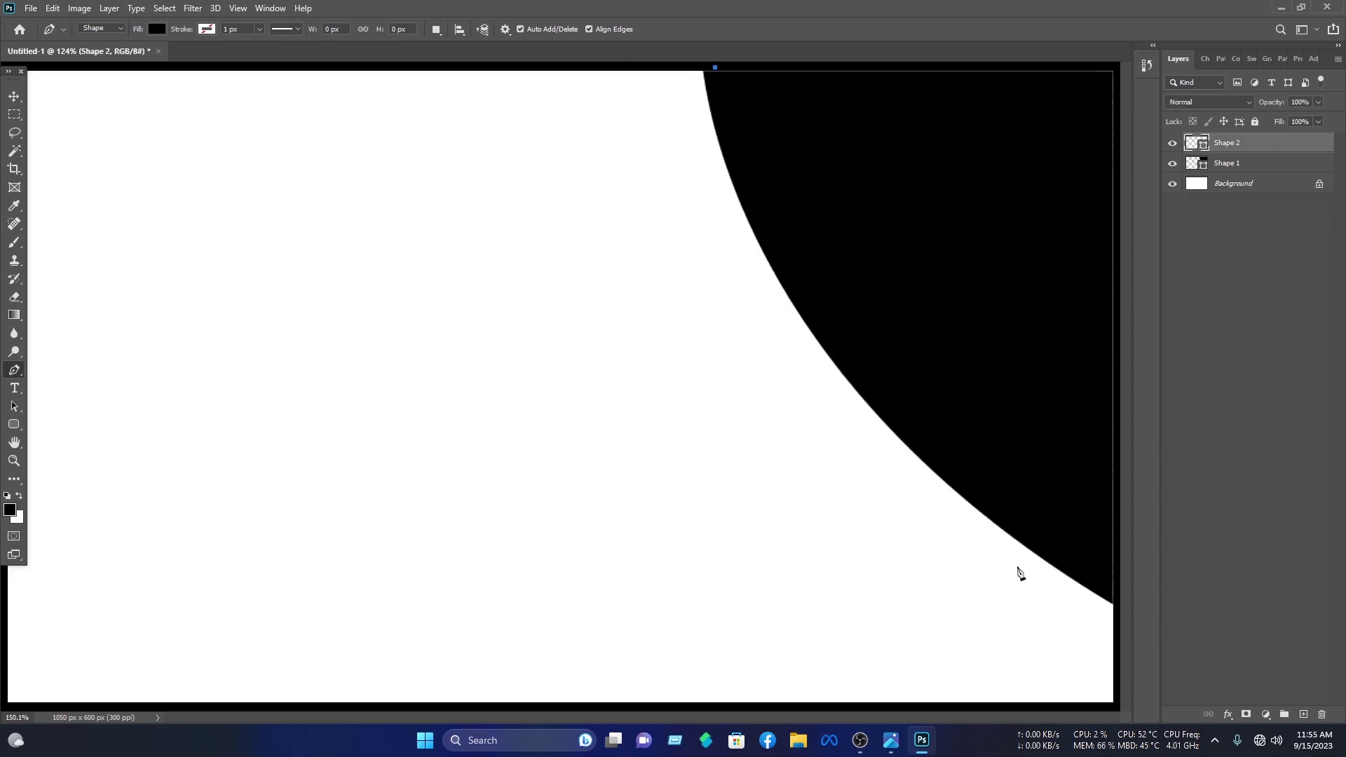
{"action": "left_click_drag", "start_coordinate": [968, 595], "coordinate": [1097, 652]}
{"action": "scroll", "coordinate": [589, 468], "scroll_direction": "down", "scroll_amount": 4}
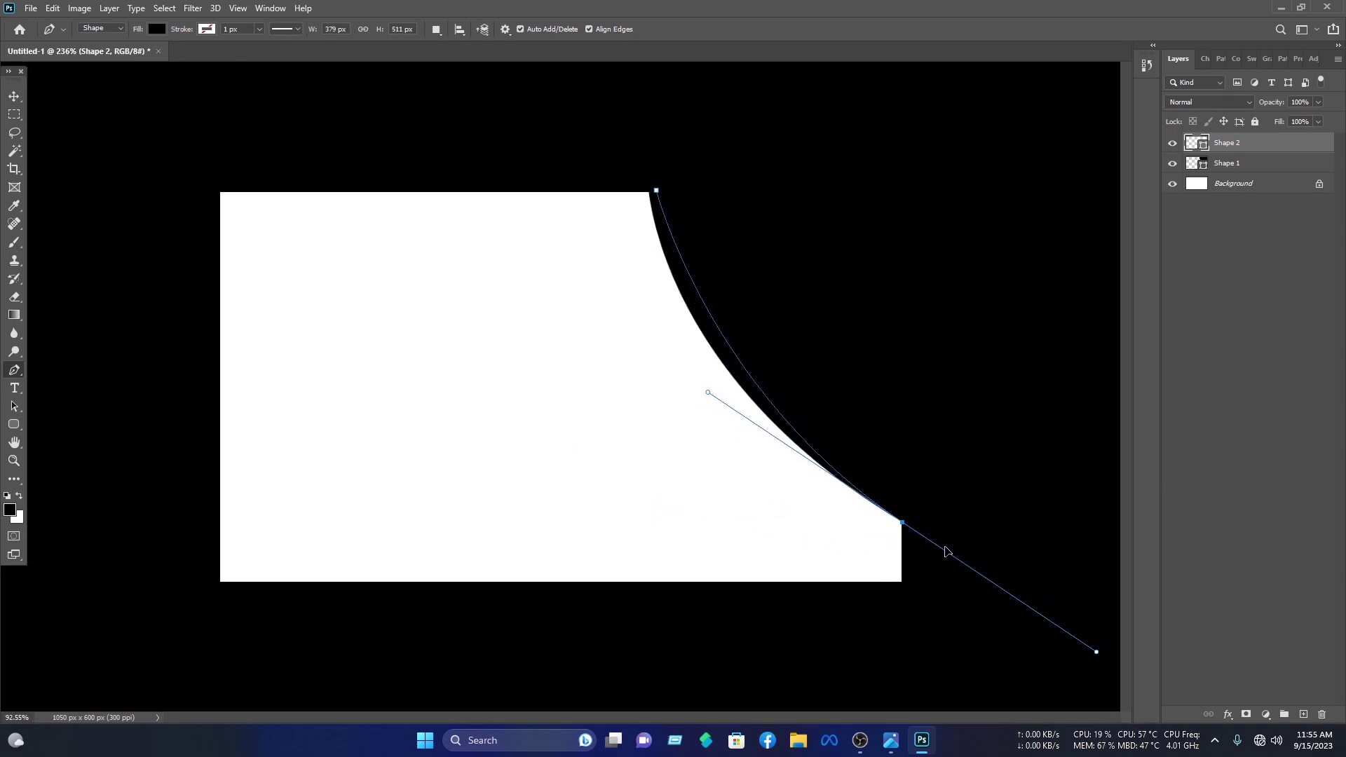
Add a wider outer curve back to the canvas's top edge and close the path as a tapering crescent
{"action": "left_click", "coordinate": [903, 525], "text": "alt"}
{"action": "left_click_drag", "start_coordinate": [567, 191], "coordinate": [529, 90]}
{"action": "scroll", "coordinate": [610, 140], "scroll_direction": "down", "scroll_amount": 5}
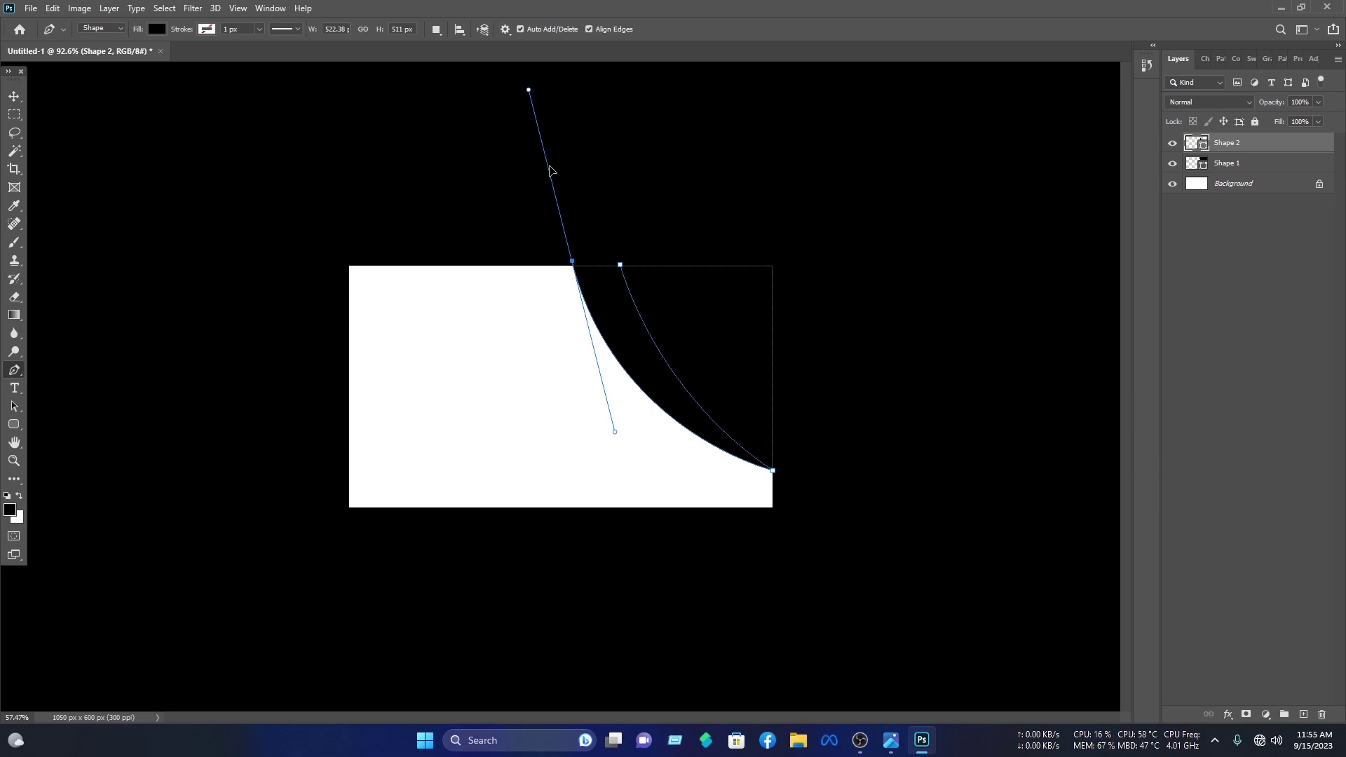
{"action": "left_click", "coordinate": [572, 264], "text": "alt"}
{"action": "left_click", "coordinate": [617, 231]}
{"action": "left_click", "coordinate": [628, 242]}
{"action": "left_click", "coordinate": [621, 265]}
{"action": "key", "text": "v"}
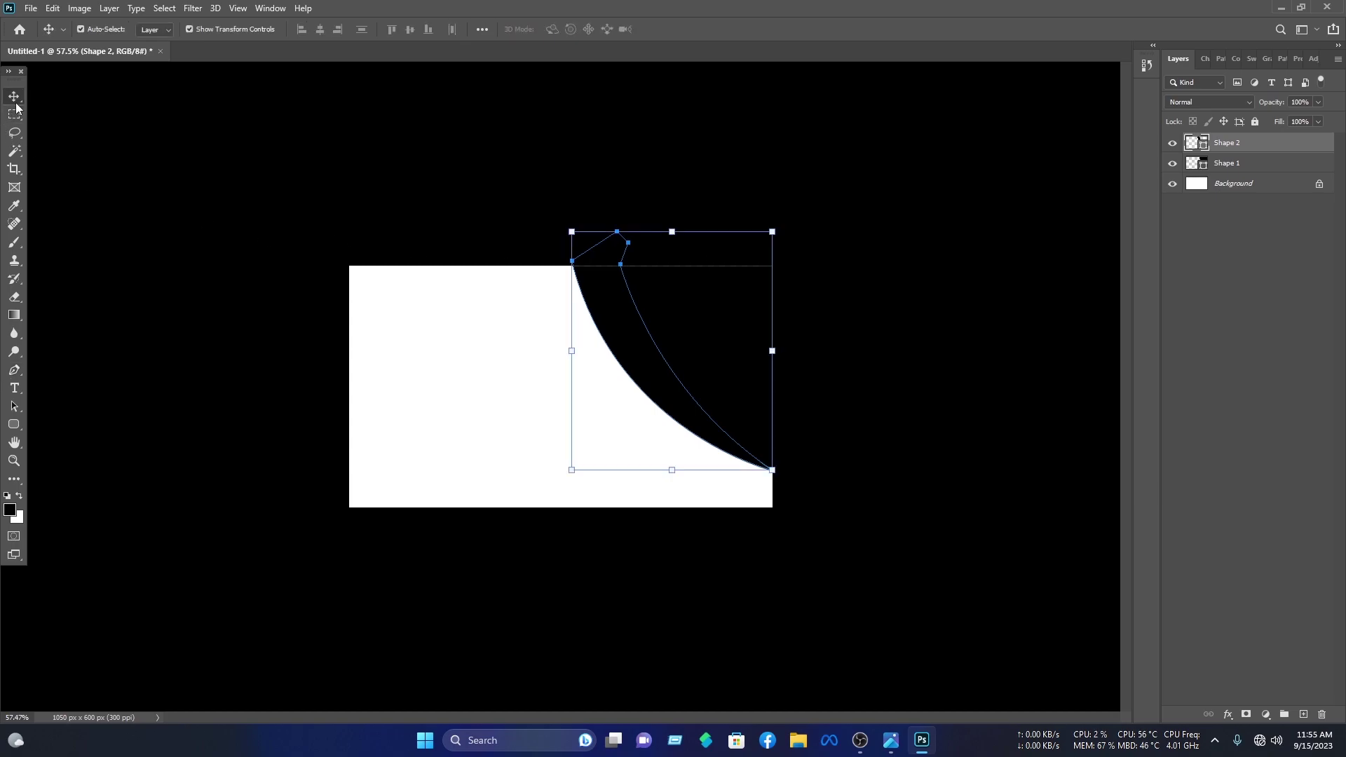
Fill the crescent with pure red (ff0000) and place its layer beneath the black Shape 1 layer
{"action": "double_click", "coordinate": [1192, 148]}
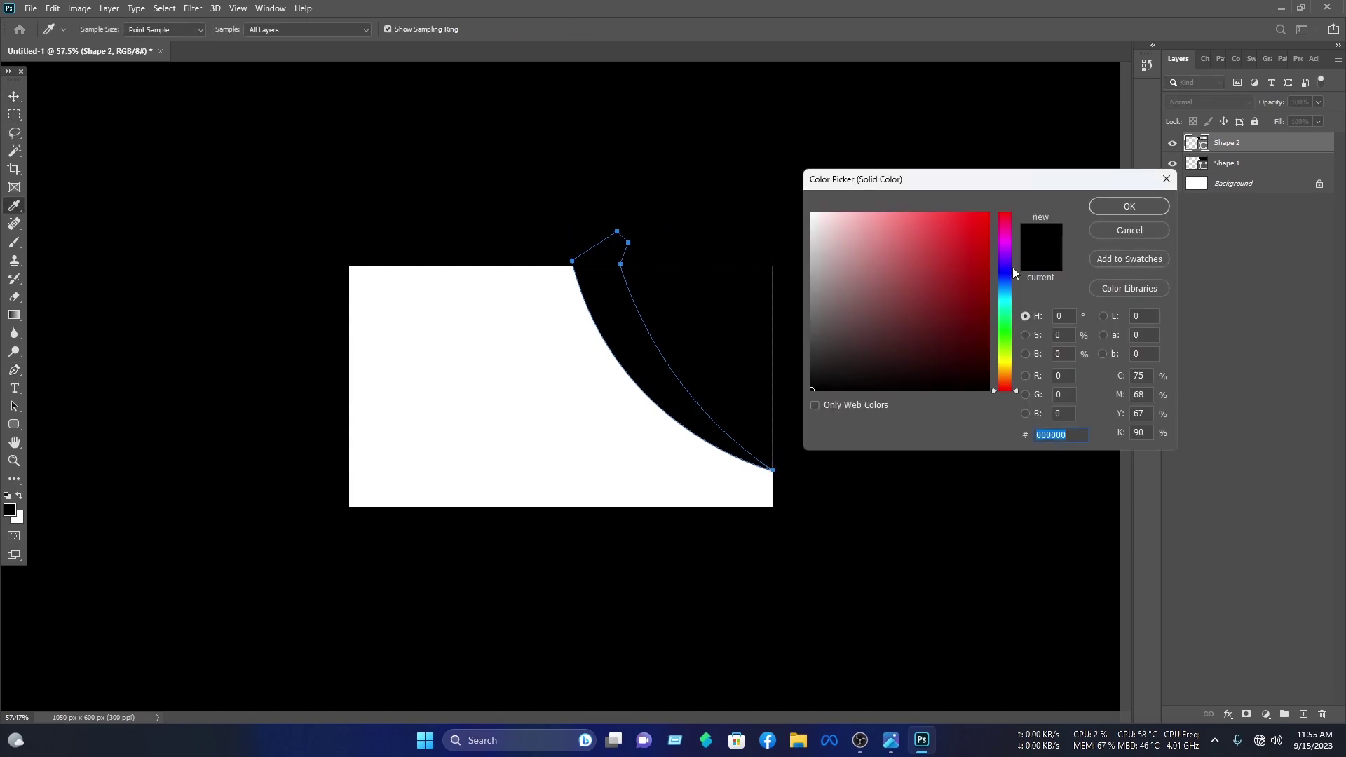
{"action": "left_click", "coordinate": [987, 226]}
{"action": "left_click", "coordinate": [1129, 207]}
{"action": "left_click_drag", "start_coordinate": [1264, 152], "coordinate": [1236, 137]}
{"action": "left_click", "coordinate": [948, 257]}
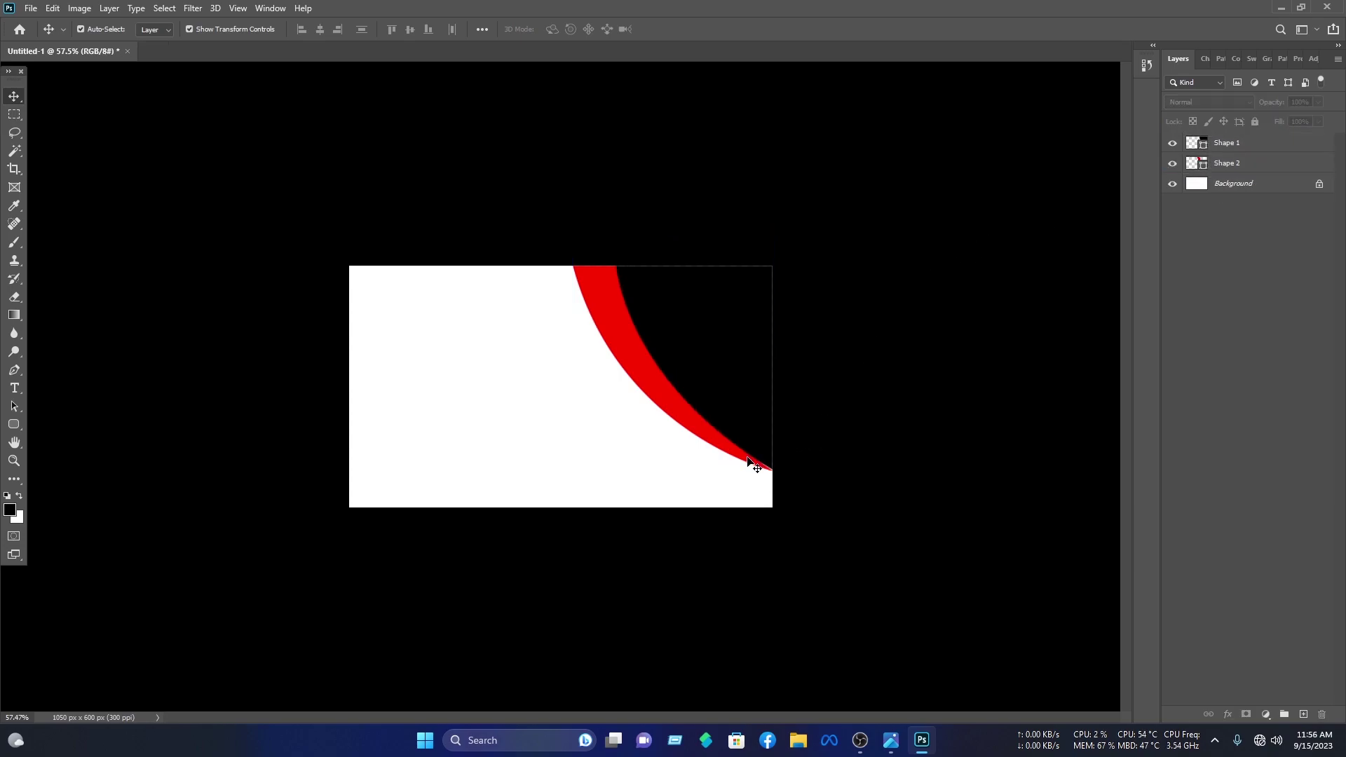
Duplicate the red crescent, offset the copy slightly outward, and rotate it about -3.8° so its tip meets the original's tip
{"action": "scroll", "coordinate": [756, 452], "scroll_direction": "up", "scroll_amount": 3}
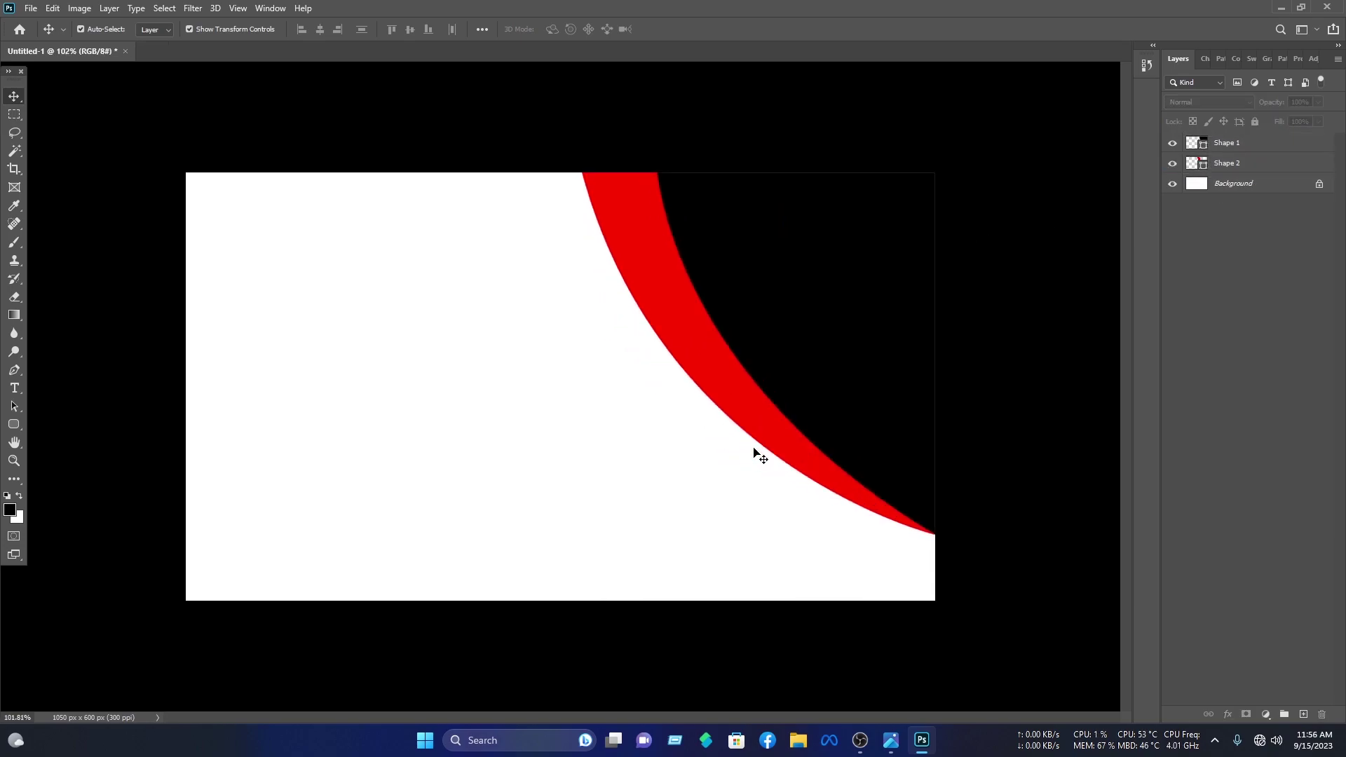
{"action": "left_click", "coordinate": [793, 456]}
{"action": "left_click_drag", "start_coordinate": [762, 422], "coordinate": [743, 430]}
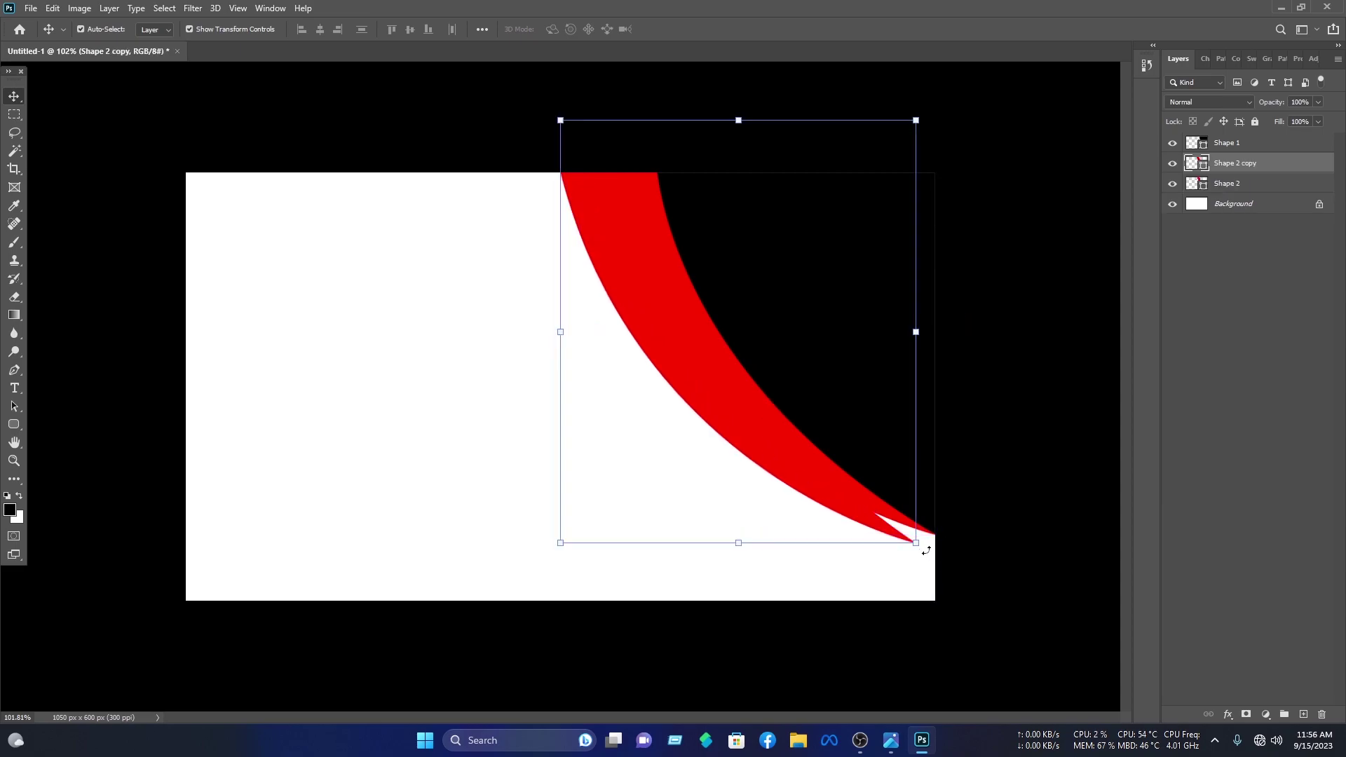
{"action": "left_click_drag", "start_coordinate": [936, 547], "coordinate": [940, 540]}
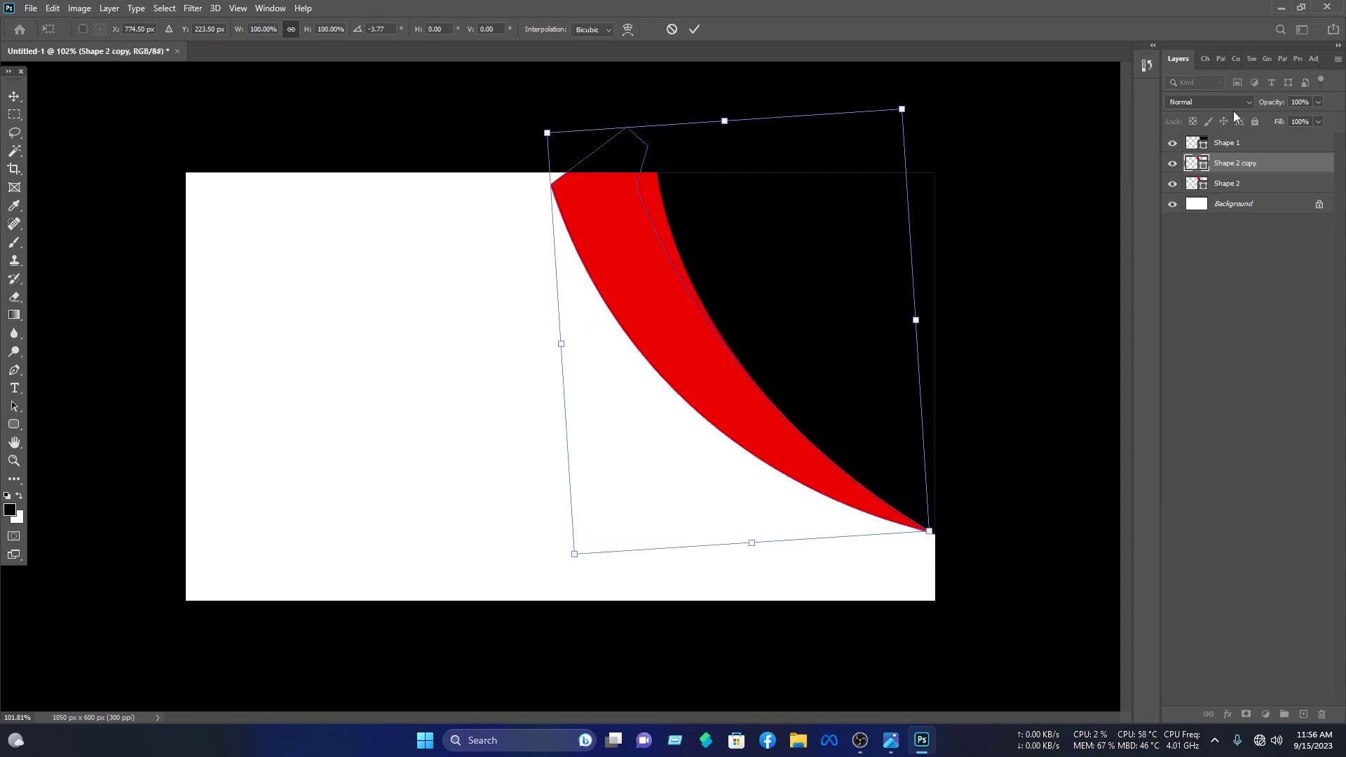
{"action": "key", "text": "Return"}
Recolor the crescent copy blue and place its layer beneath the Shape 2 layer
{"action": "double_click", "coordinate": [1190, 167]}
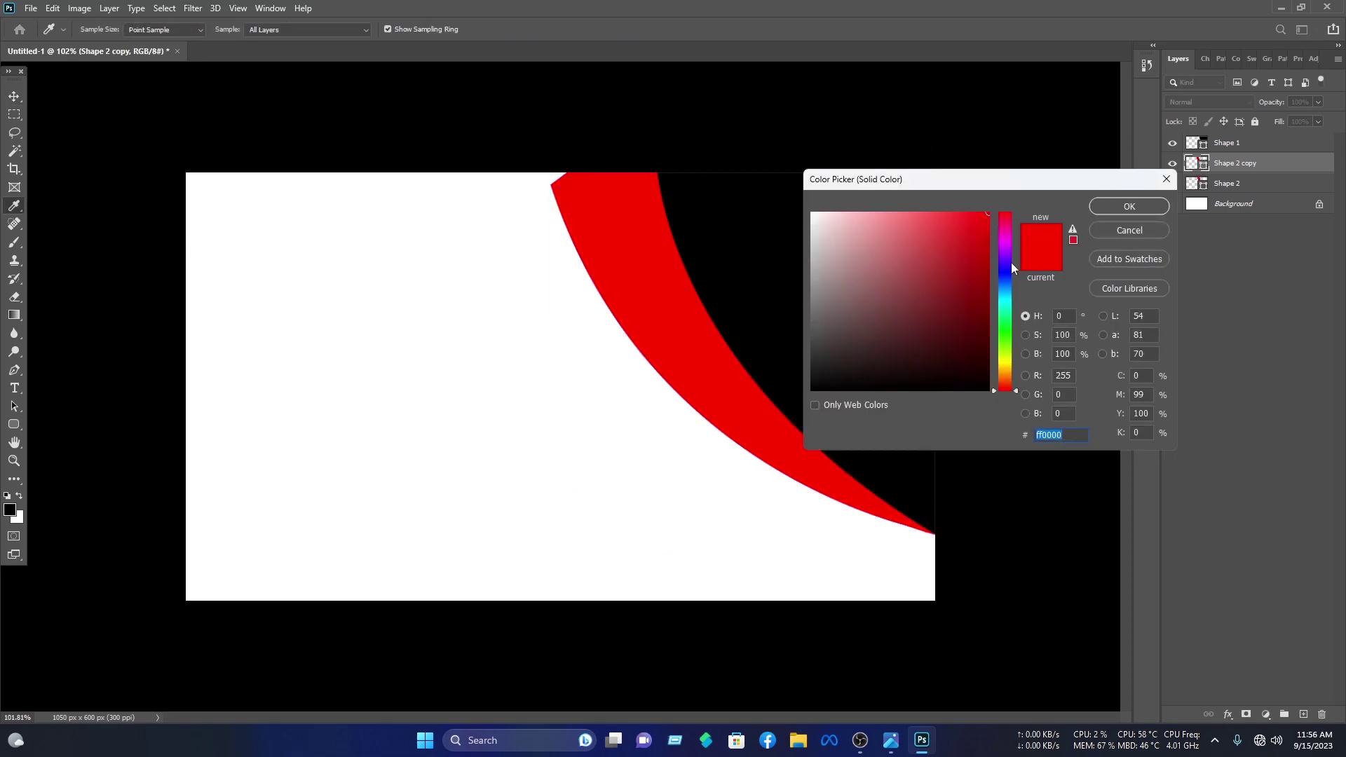
{"action": "left_click", "coordinate": [1011, 272]}
{"action": "left_click", "coordinate": [1129, 206]}
{"action": "key", "text": "v"}
{"action": "left_click_drag", "start_coordinate": [1234, 163], "coordinate": [1234, 197]}
Reposition the blue crescent and scale it to about 105% so it forms a band along the red one, ending at the canvas's right edge
{"action": "left_click_drag", "start_coordinate": [619, 331], "coordinate": [609, 315]}
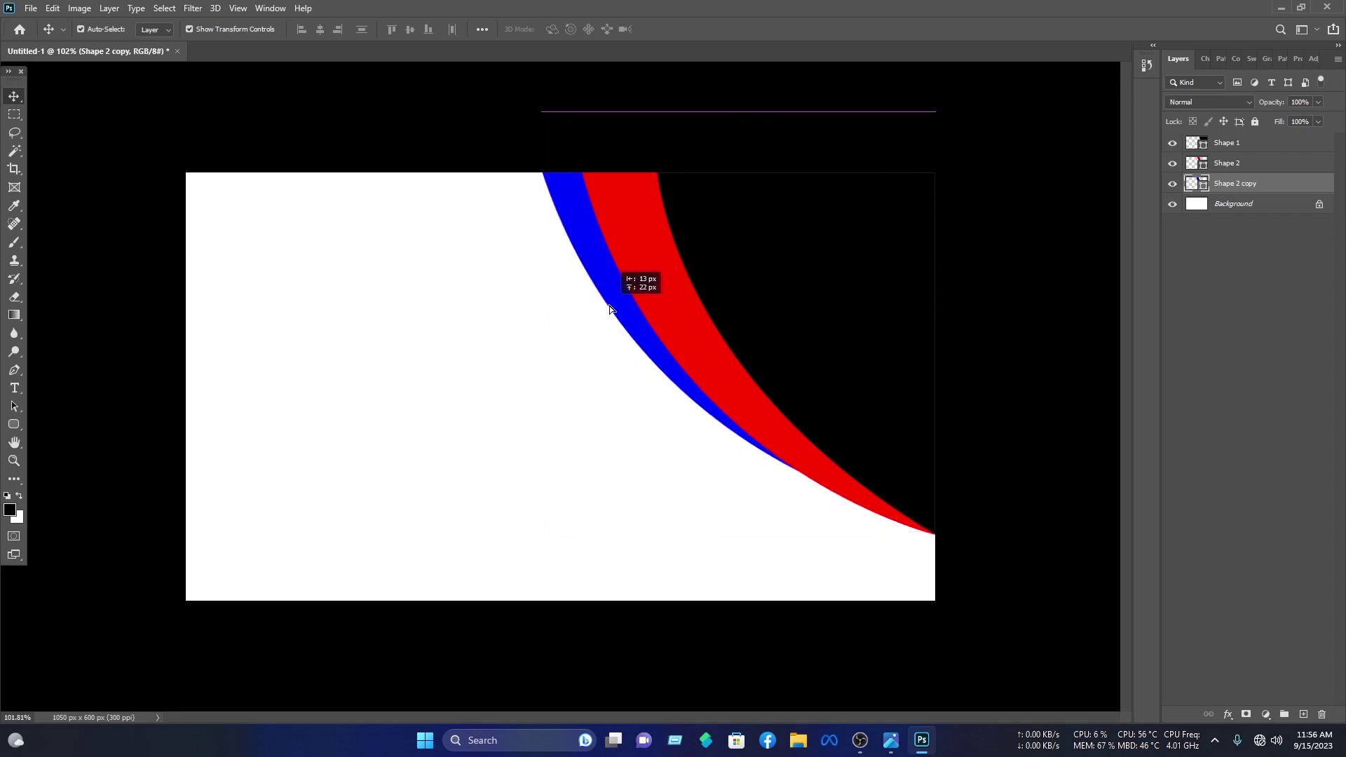
{"action": "mouse_move", "coordinate": [936, 526]}
{"action": "left_mouse_down"}
{"action": "mouse_move", "coordinate": [956, 544]}
{"action": "mouse_move", "coordinate": [955, 523]}
{"action": "left_mouse_up"}
{"action": "key", "text": "Left"}
{"action": "key", "text": "Left"}
{"action": "key", "text": "Left"}
{"action": "key", "text": "Left"}
{"action": "key", "text": "Left"}
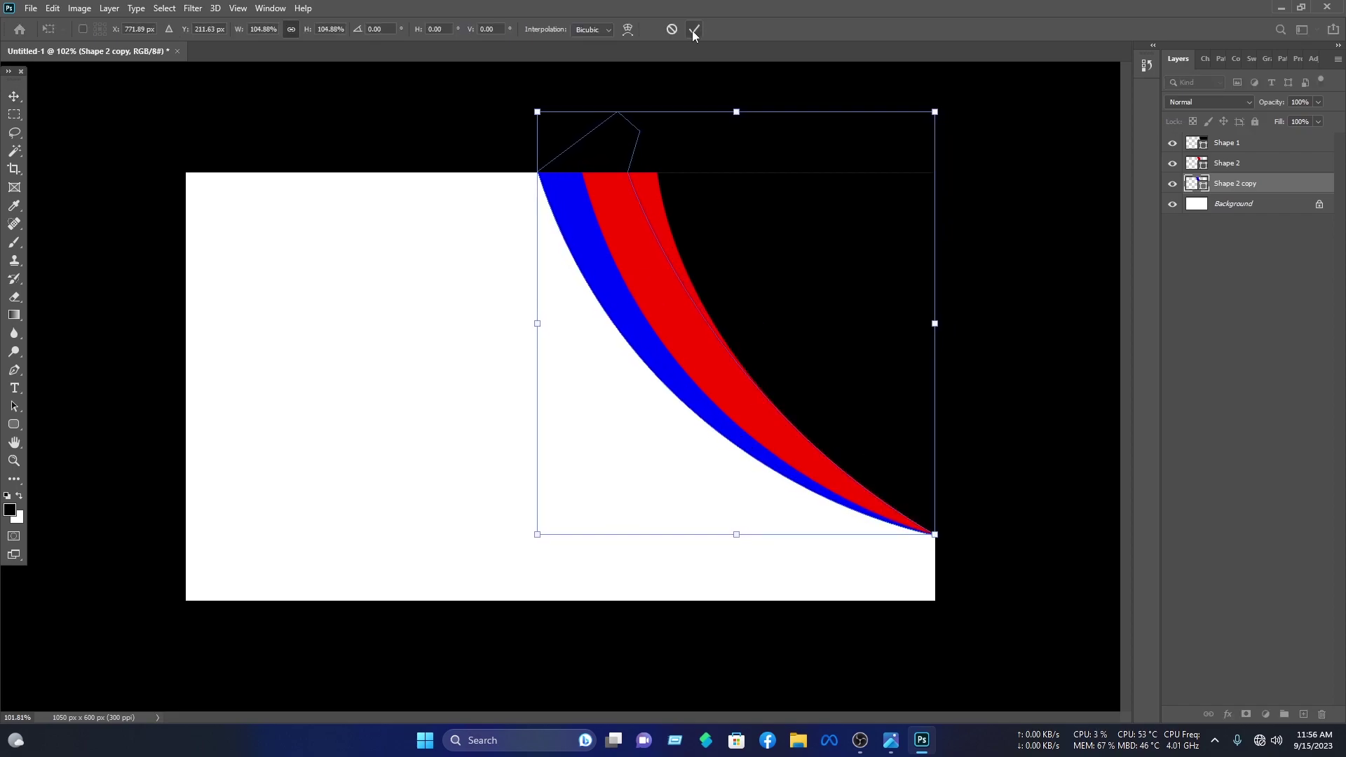
{"action": "left_click", "coordinate": [692, 31]}
{"action": "left_click", "coordinate": [745, 120]}
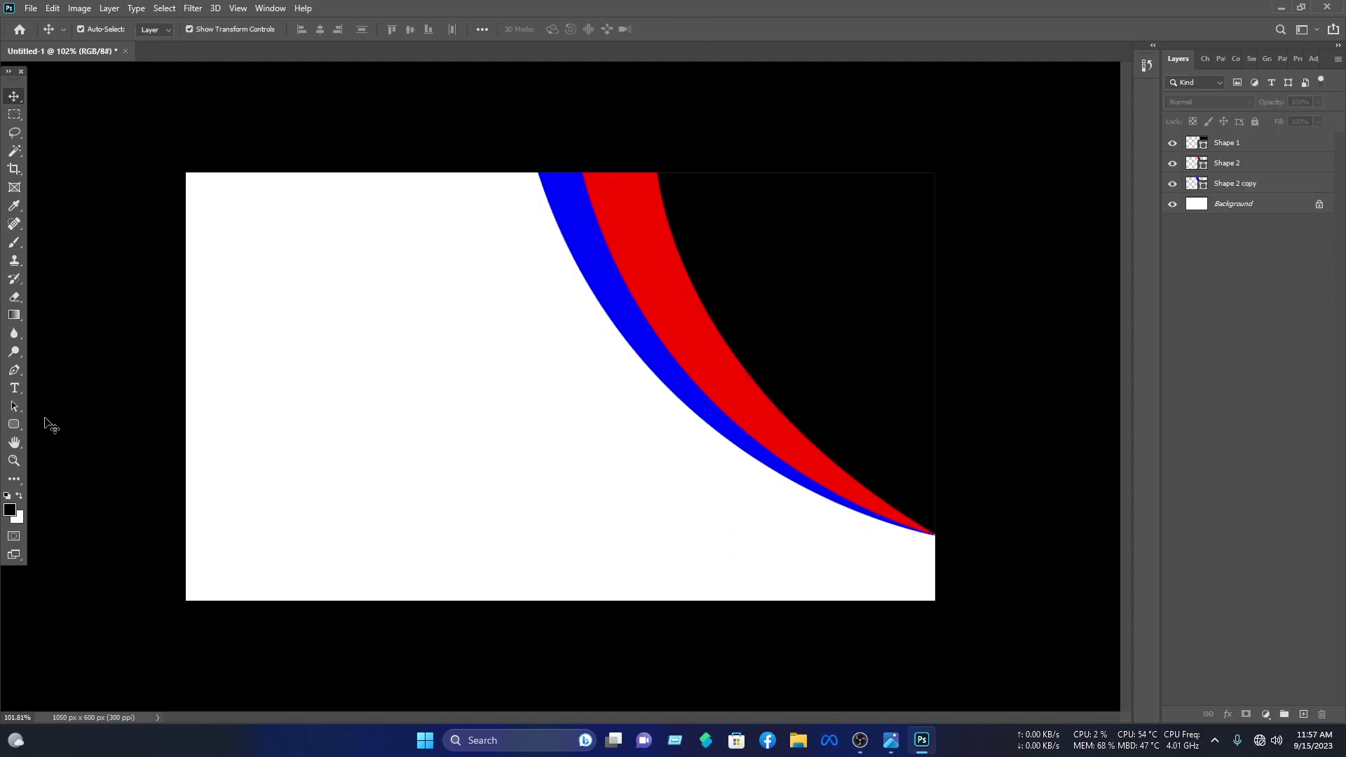
Draw a closed wavy pen shape across the canvas's lower-left corner, with its outer points beyond the canvas edges
{"action": "left_click", "coordinate": [14, 370]}
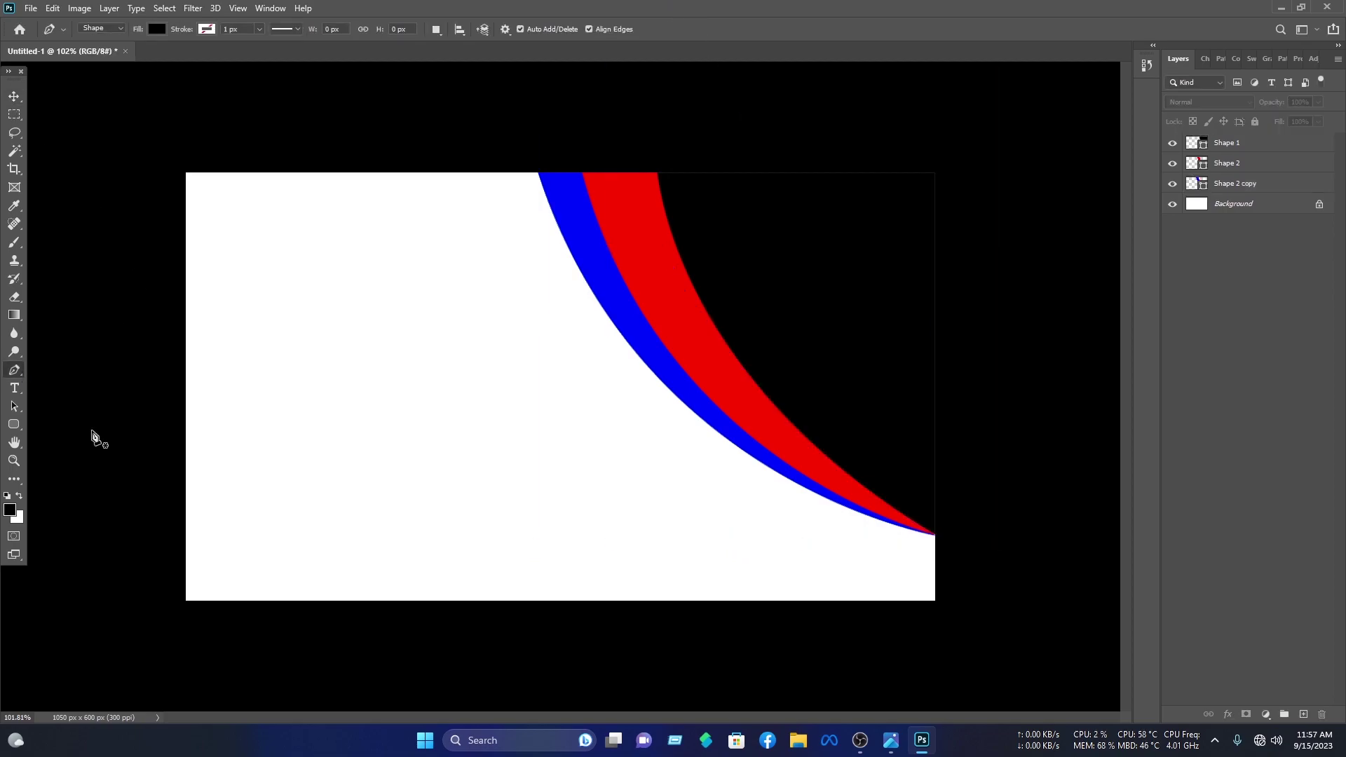
{"action": "left_click", "coordinate": [177, 502]}
{"action": "left_click_drag", "start_coordinate": [299, 555], "coordinate": [365, 548]}
{"action": "left_click_drag", "start_coordinate": [479, 622], "coordinate": [471, 688]}
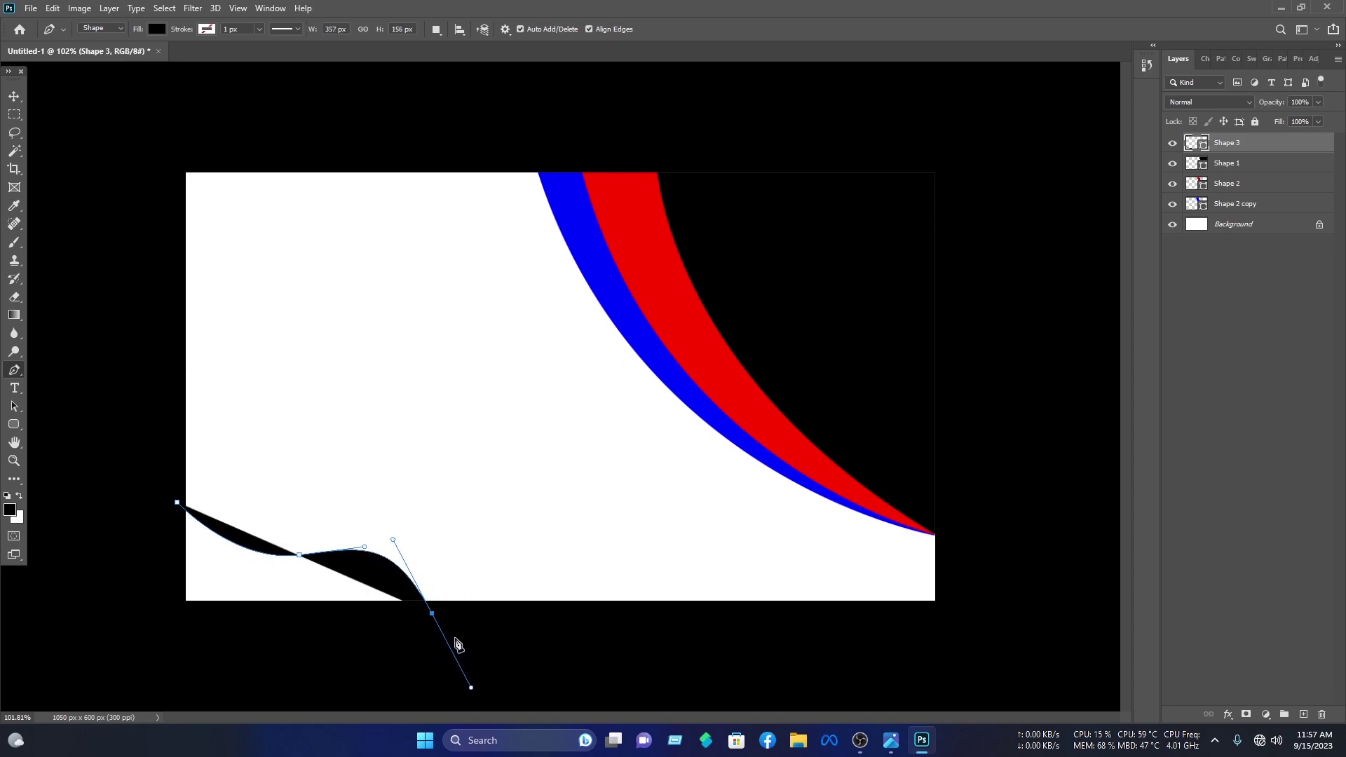
{"action": "left_click", "coordinate": [432, 614]}
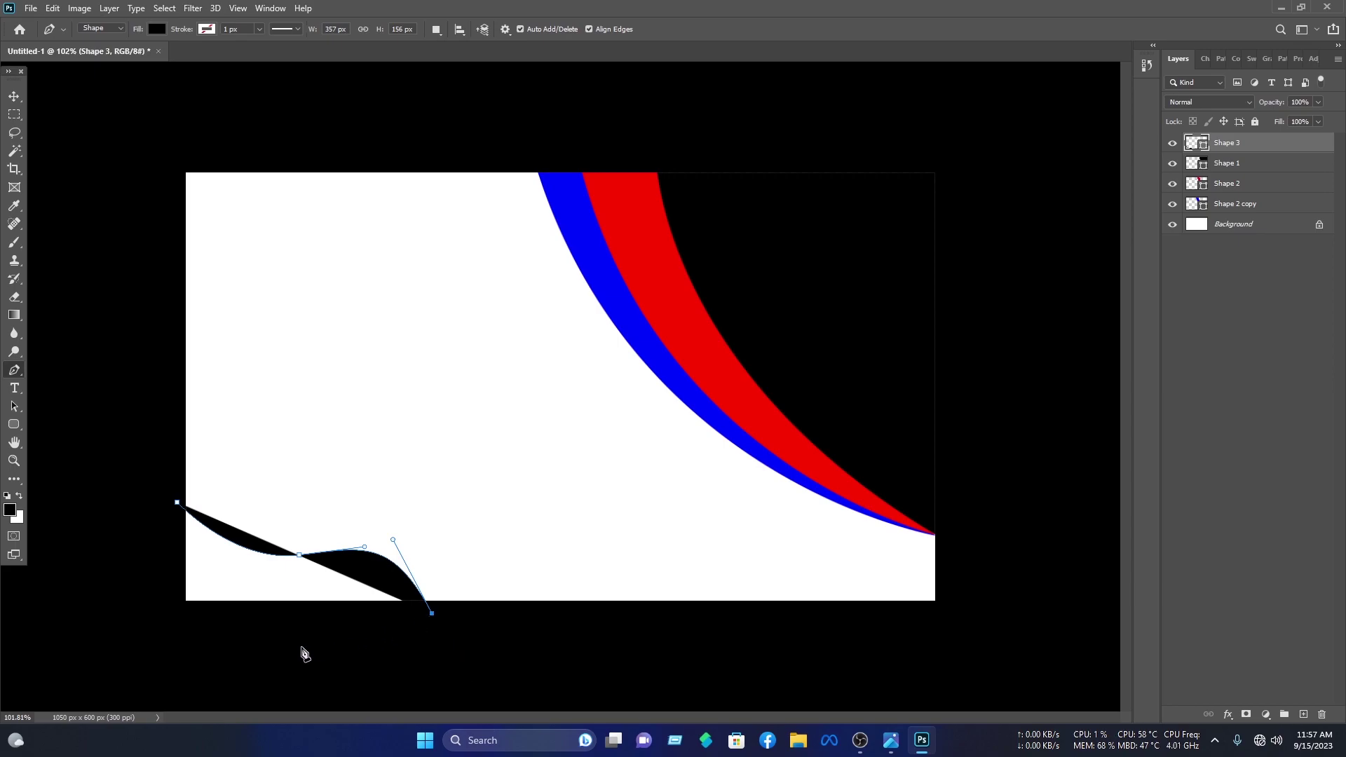
{"action": "left_click", "coordinate": [149, 638]}
{"action": "left_click", "coordinate": [155, 508]}
{"action": "left_click", "coordinate": [178, 504]}
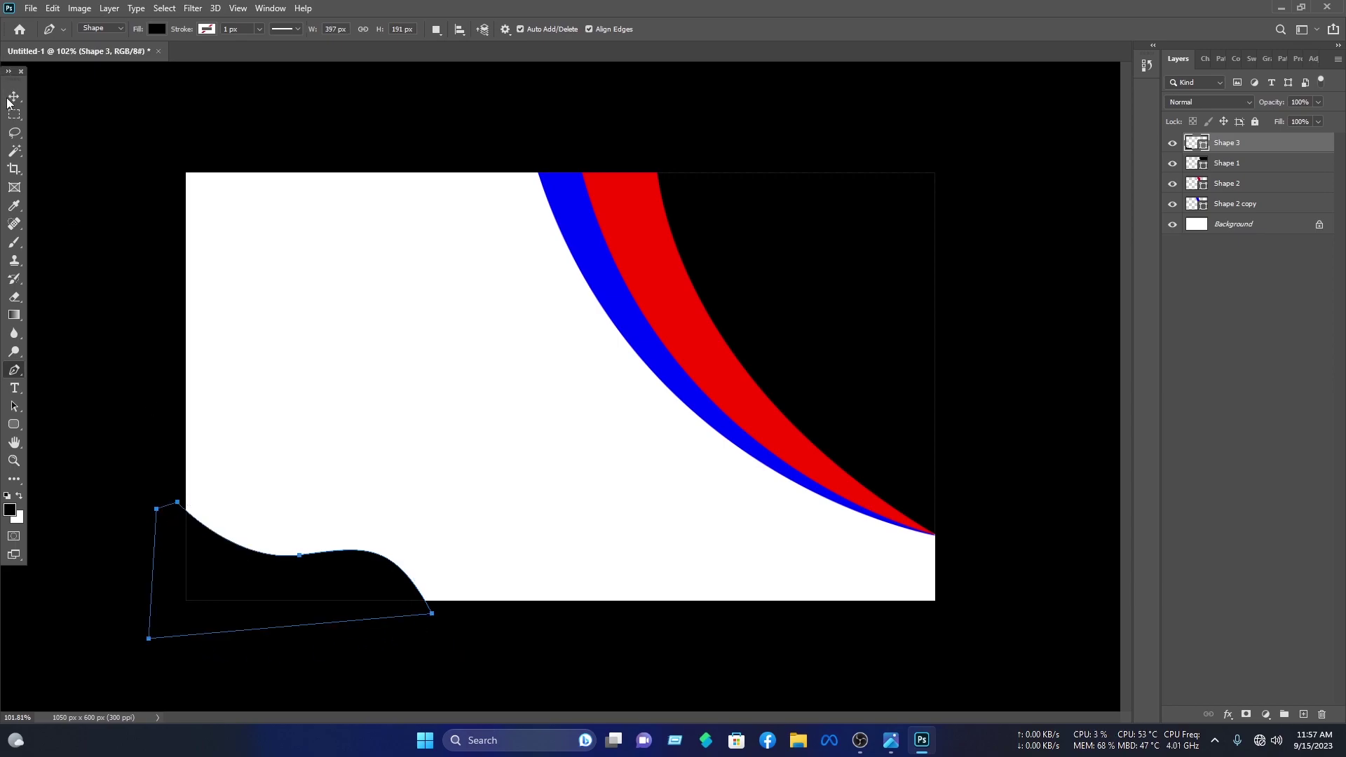
{"action": "left_click", "coordinate": [9, 101]}
Fill the wavy corner shape with the red sampled from the red crescent
{"action": "double_click", "coordinate": [1189, 143]}
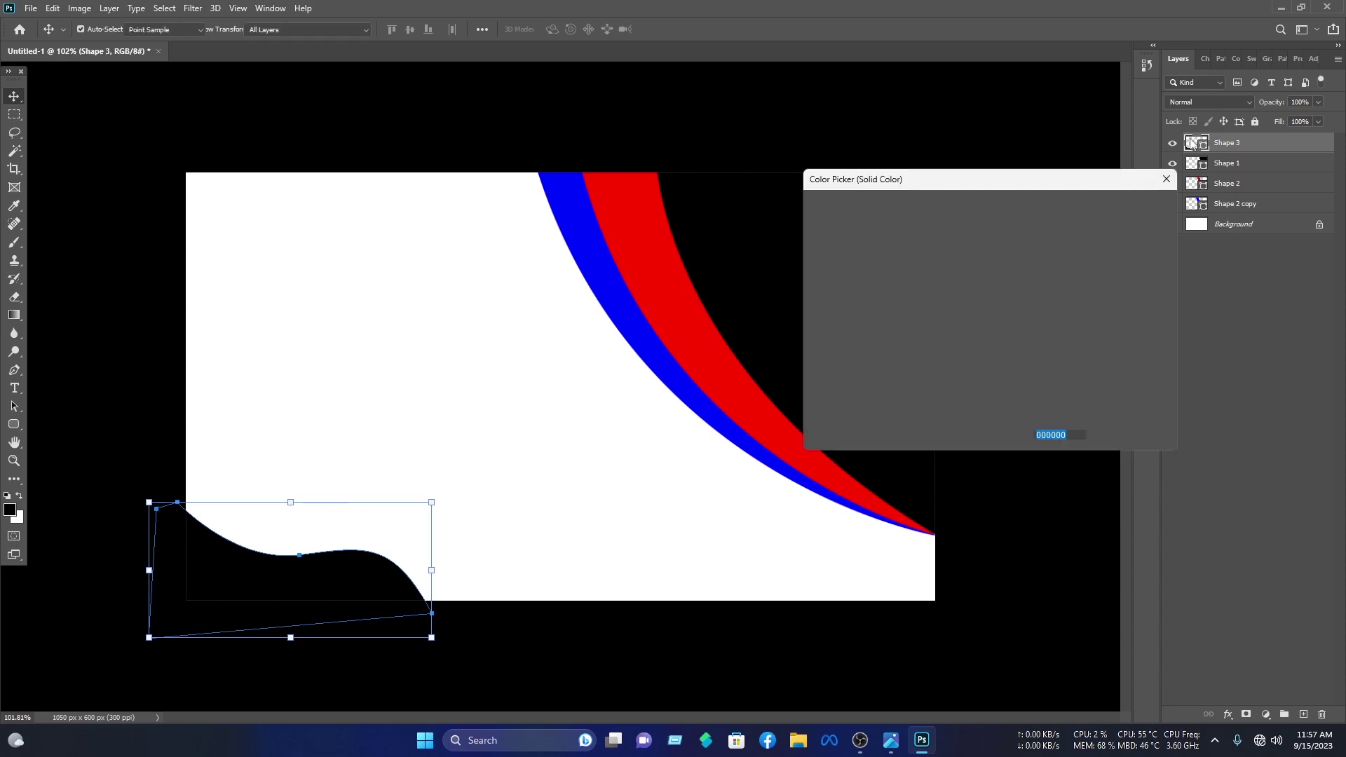
{"action": "left_click", "coordinate": [732, 375]}
{"action": "left_click", "coordinate": [1117, 205]}
{"action": "left_click", "coordinate": [1066, 120]}
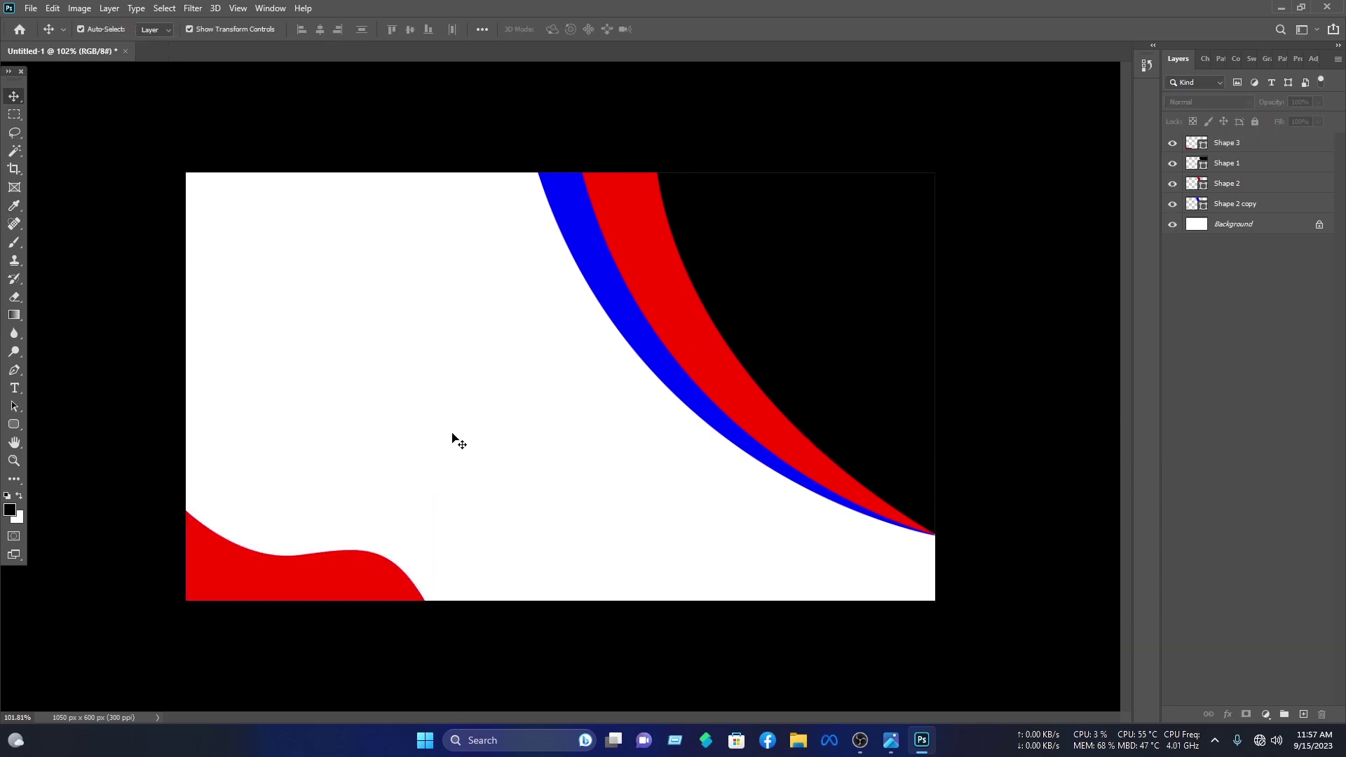
Duplicate the red wave in the lower-left corner, offset from the original, and recolor the copy blue
{"action": "left_click", "coordinate": [327, 616]}
{"action": "left_click_drag", "start_coordinate": [326, 583], "coordinate": [325, 587]}
{"action": "double_click", "coordinate": [1195, 144]}
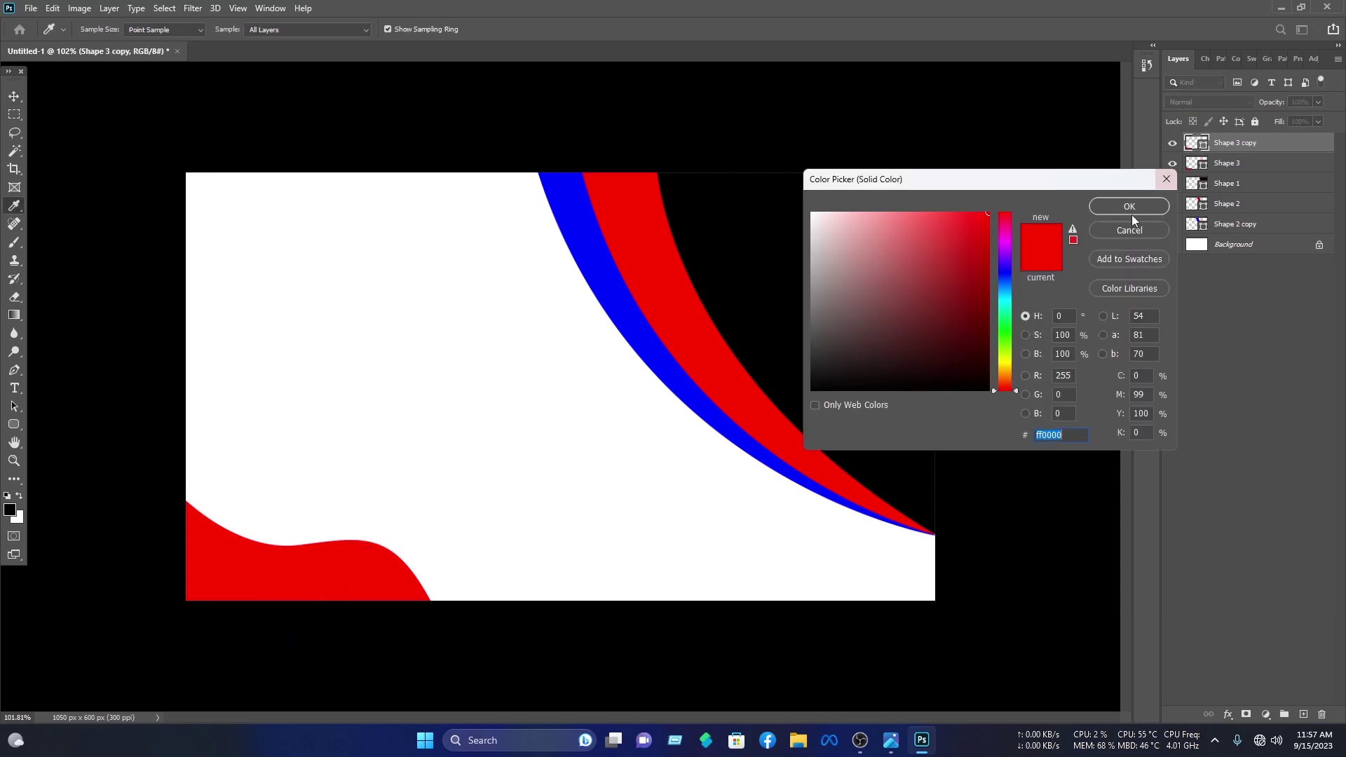
{"action": "left_click", "coordinate": [1005, 275]}
{"action": "left_click", "coordinate": [1141, 209]}
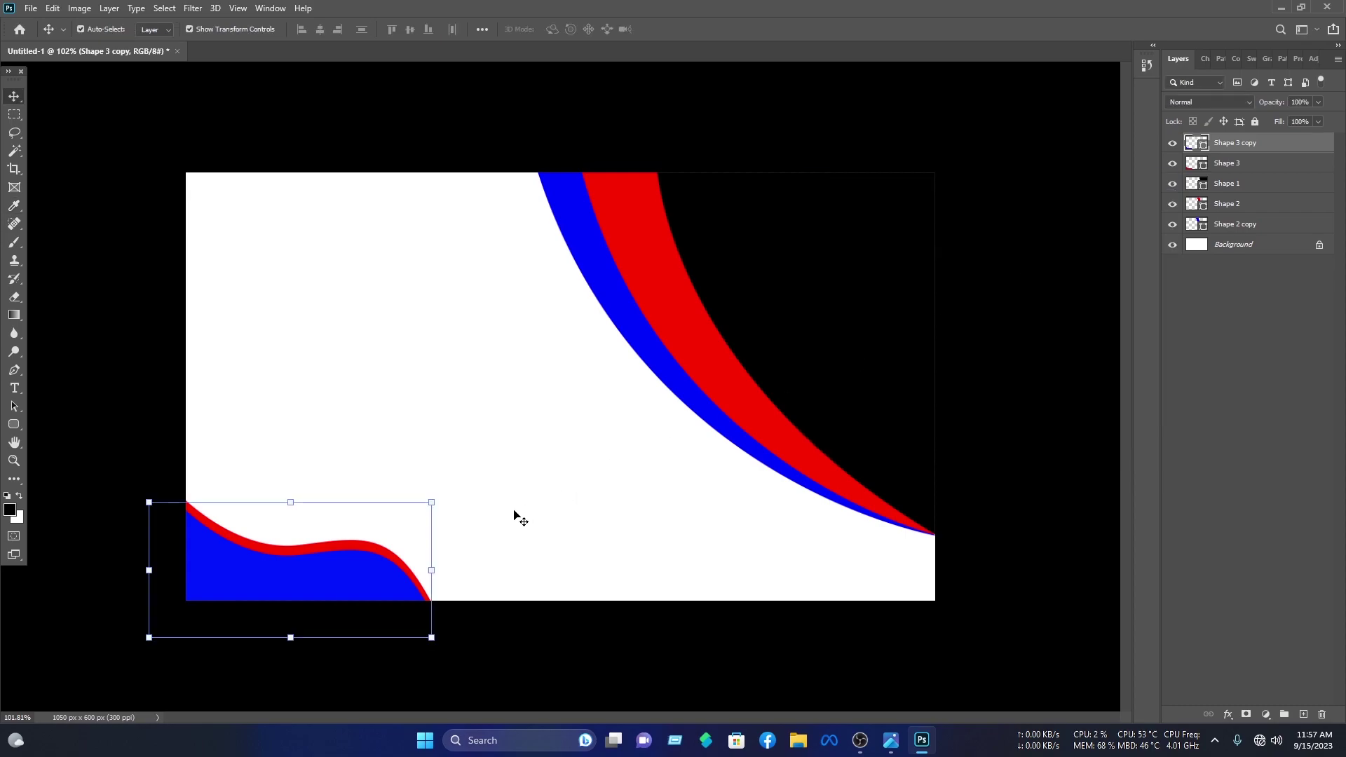
Rotate the blue wave about -7.9° so the red border tapers toward the wave's right end
{"action": "left_click_drag", "start_coordinate": [442, 631], "coordinate": [452, 638]}
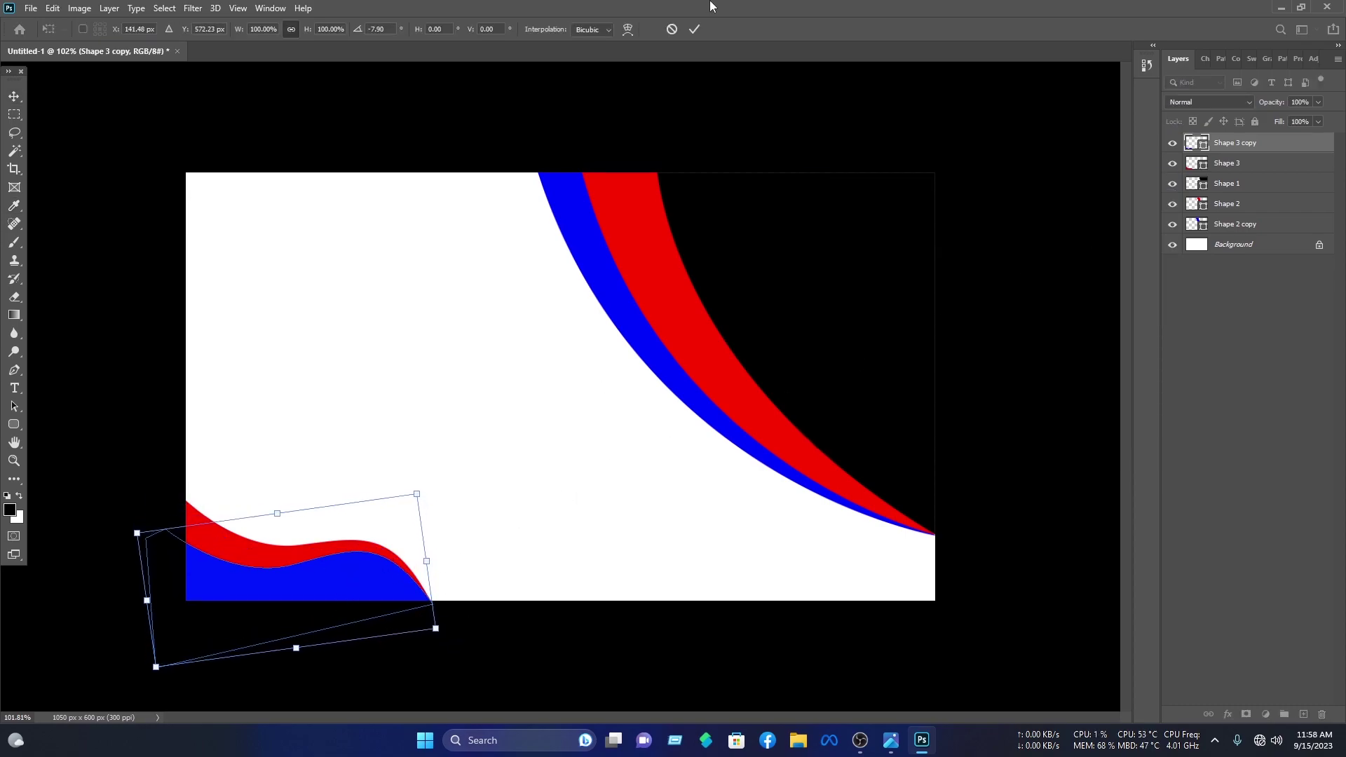
{"action": "key", "text": "Escape"}
{"action": "left_click", "coordinate": [414, 474]}
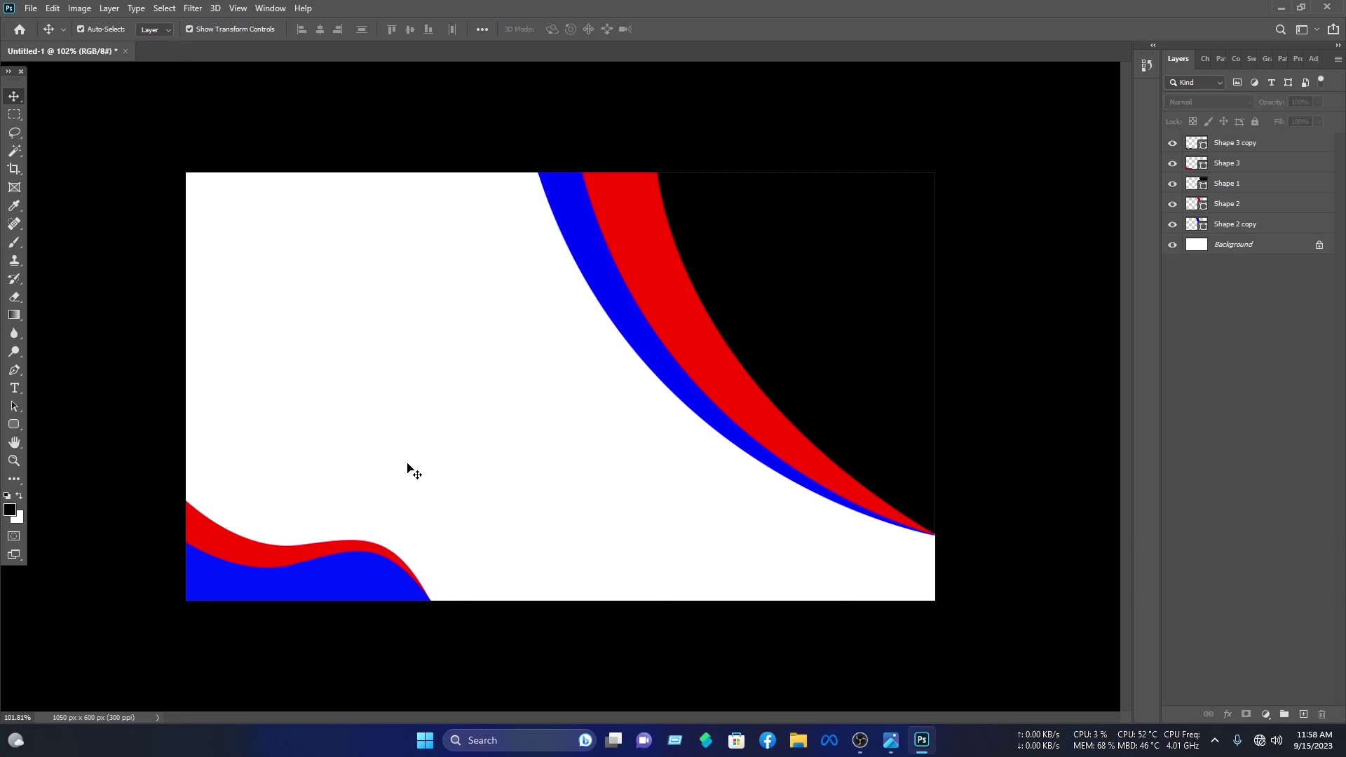
Unlock the background layer and apply a black (000000) Color Overlay to it
{"action": "left_click", "coordinate": [1318, 245]}
{"action": "right_click", "coordinate": [1288, 242]}
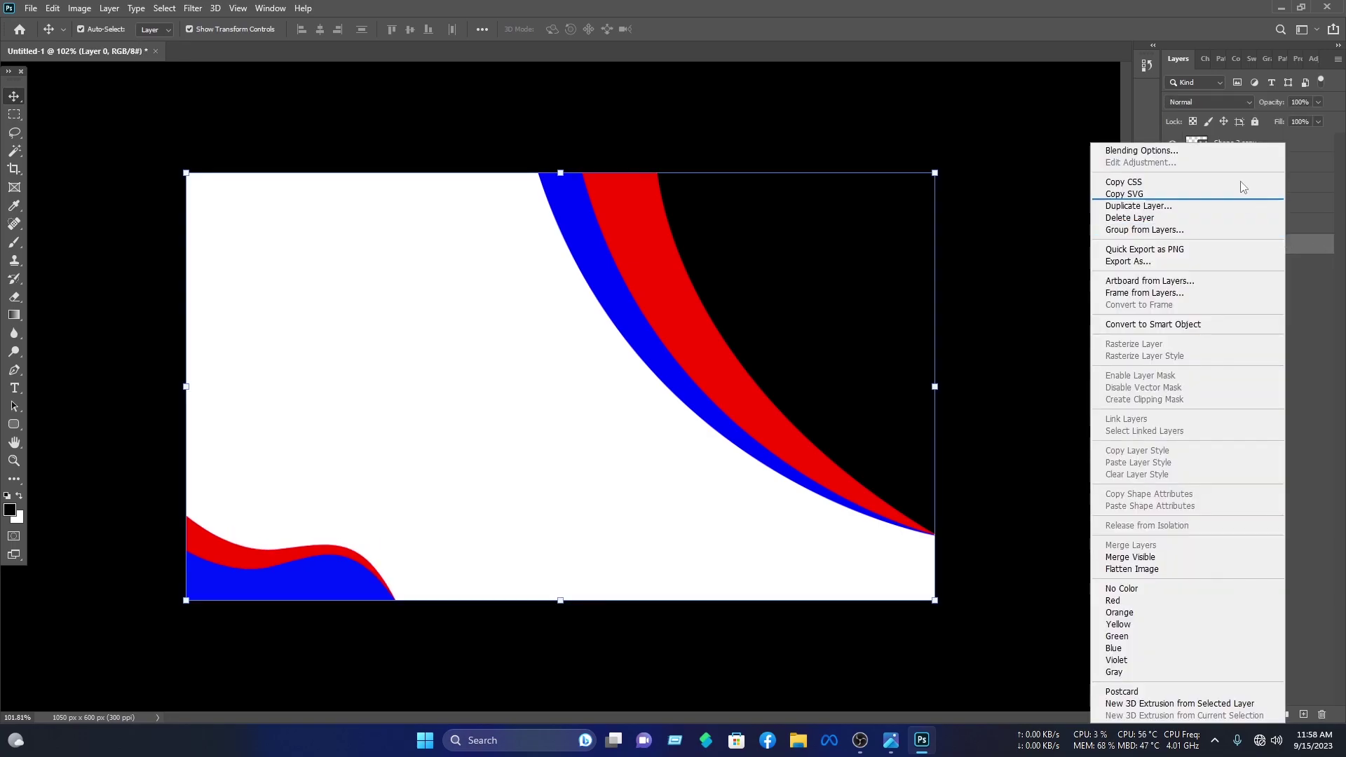
{"action": "left_click", "coordinate": [1194, 152]}
{"action": "left_click", "coordinate": [758, 415]}
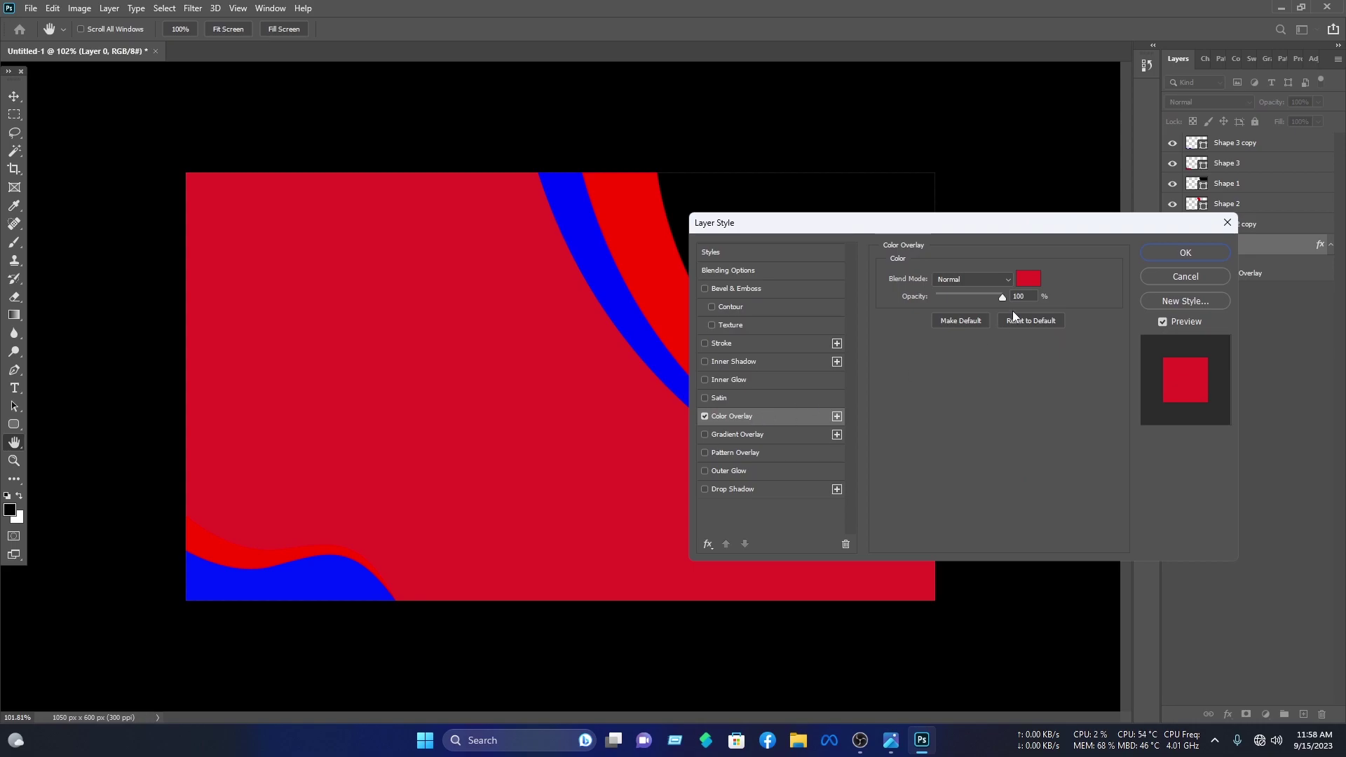
{"action": "left_click", "coordinate": [1036, 285]}
{"action": "left_click_drag", "start_coordinate": [954, 277], "coordinate": [1066, 409]}
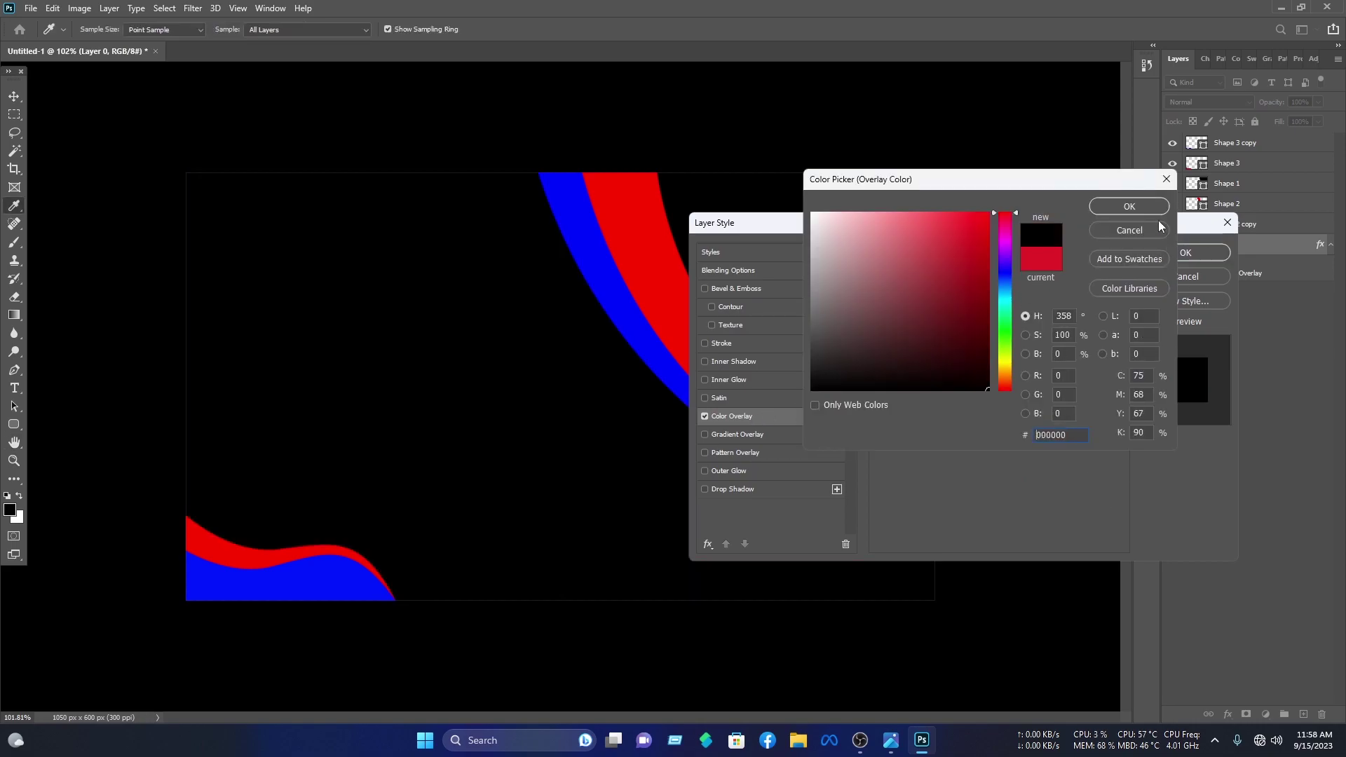
{"action": "left_click", "coordinate": [1145, 207]}
{"action": "left_click", "coordinate": [1186, 252]}
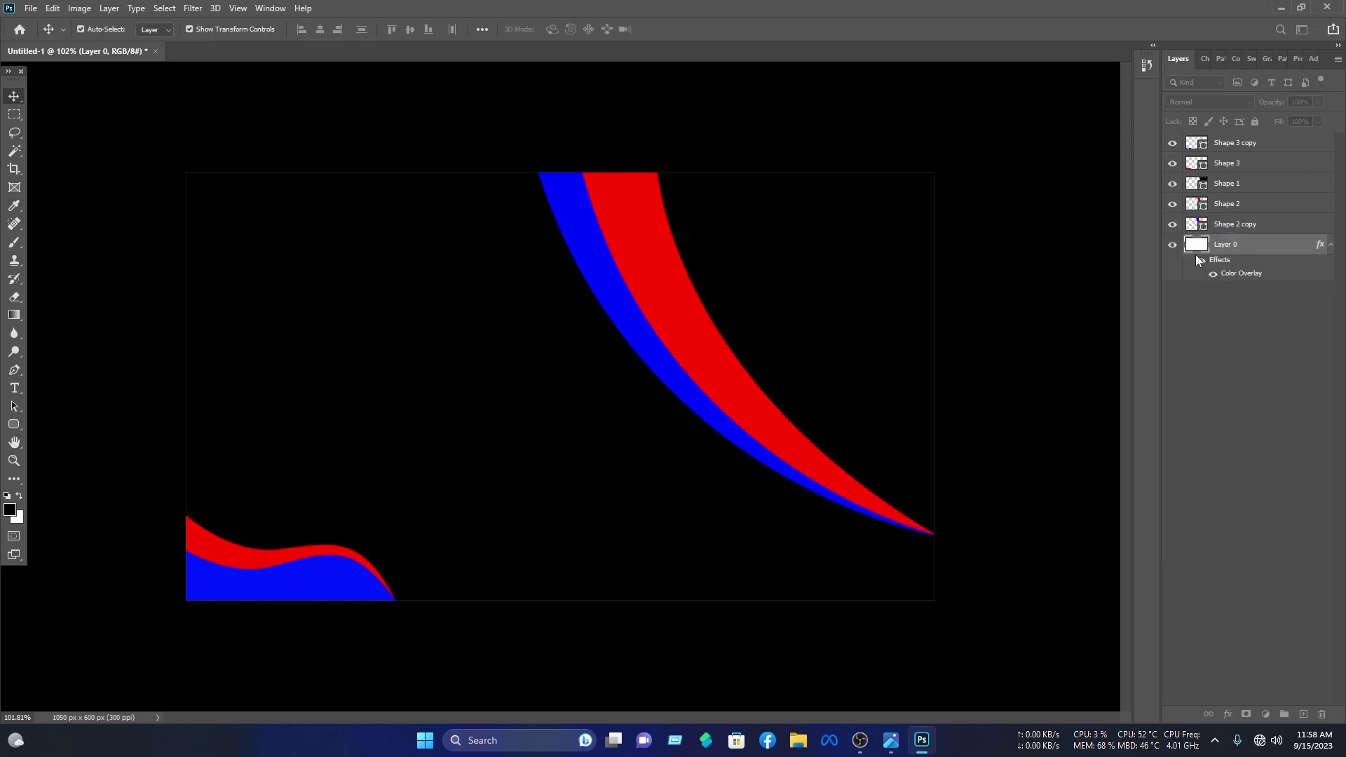
Change the area surrounding the canvas to Light Gray
{"action": "right_click", "coordinate": [1047, 240]}
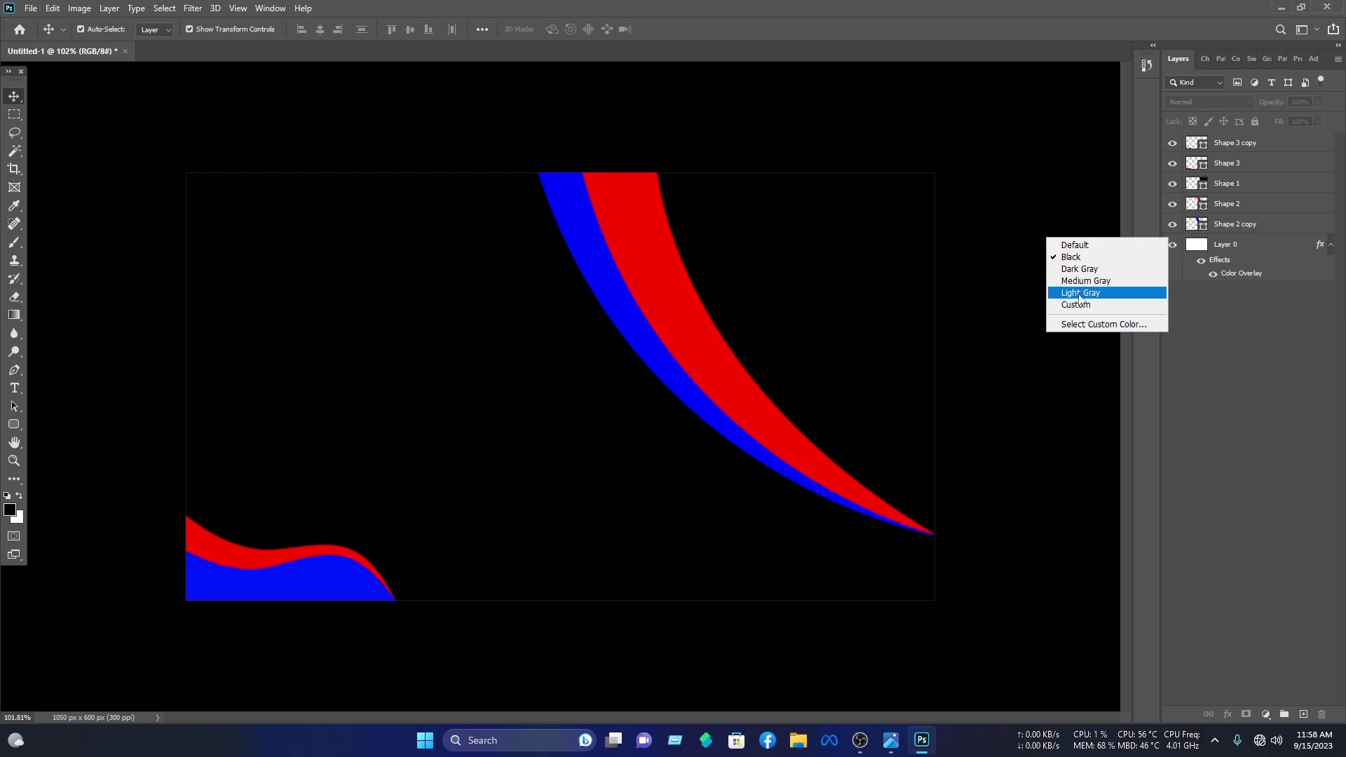
{"action": "left_click", "coordinate": [1079, 297]}
Add a Gradient Overlay with the Orange_02 preset to the black shape in the upper-right corner
{"action": "left_click", "coordinate": [906, 230]}
{"action": "right_click", "coordinate": [1253, 177]}
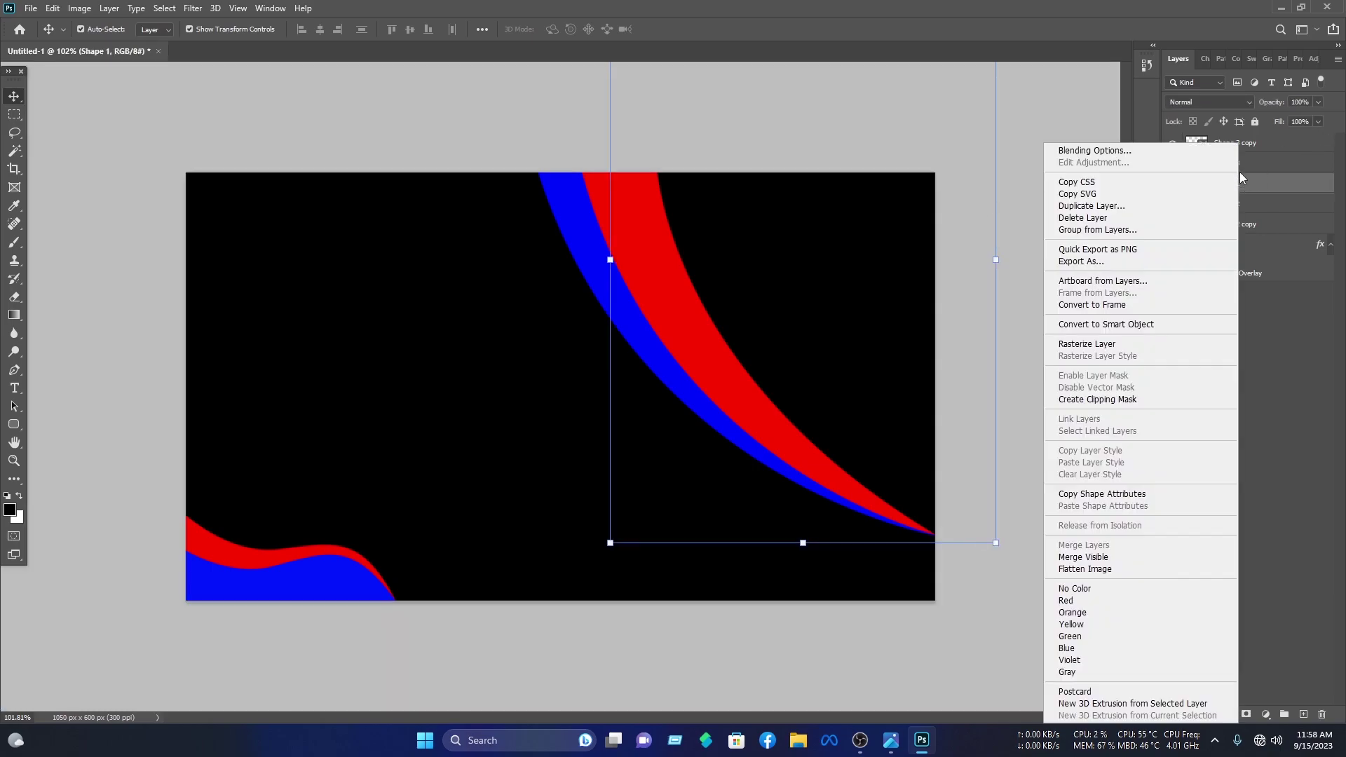
{"action": "left_click", "coordinate": [1192, 152]}
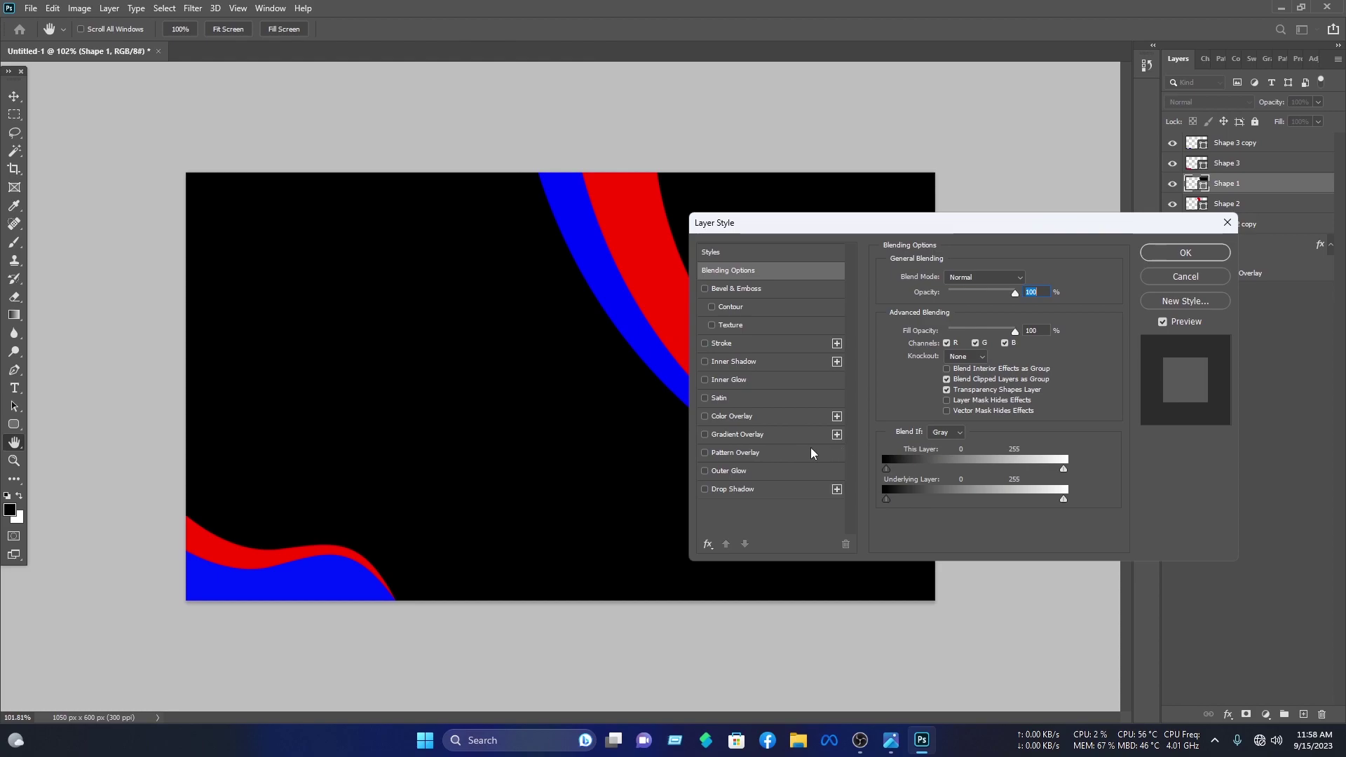
{"action": "left_click", "coordinate": [765, 436]}
{"action": "left_click_drag", "start_coordinate": [912, 228], "coordinate": [1069, 236]}
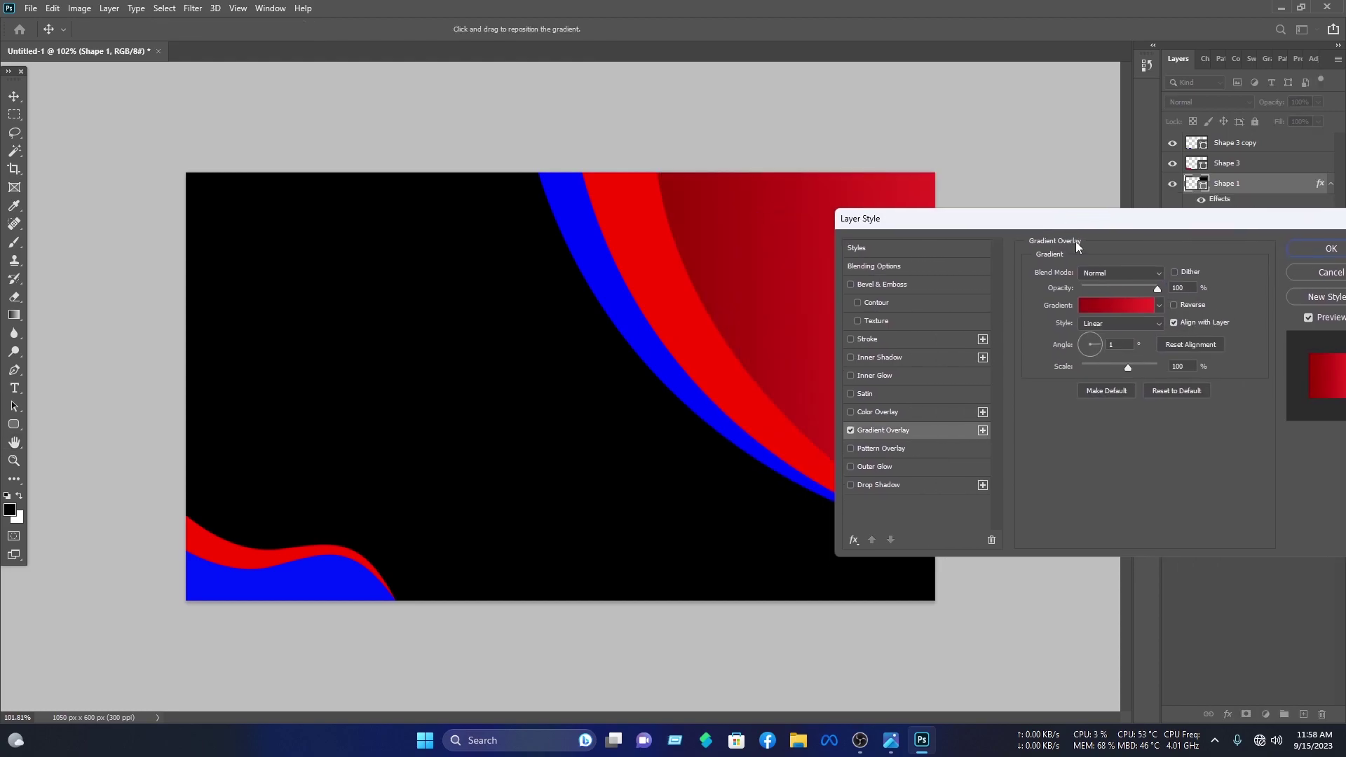
{"action": "left_click", "coordinate": [1122, 304]}
{"action": "left_click_drag", "start_coordinate": [855, 250], "coordinate": [1137, 209]}
{"action": "scroll", "coordinate": [1063, 322], "scroll_direction": "down", "scroll_amount": 2}
{"action": "left_click", "coordinate": [1034, 321]}
{"action": "left_click", "coordinate": [1077, 300]}
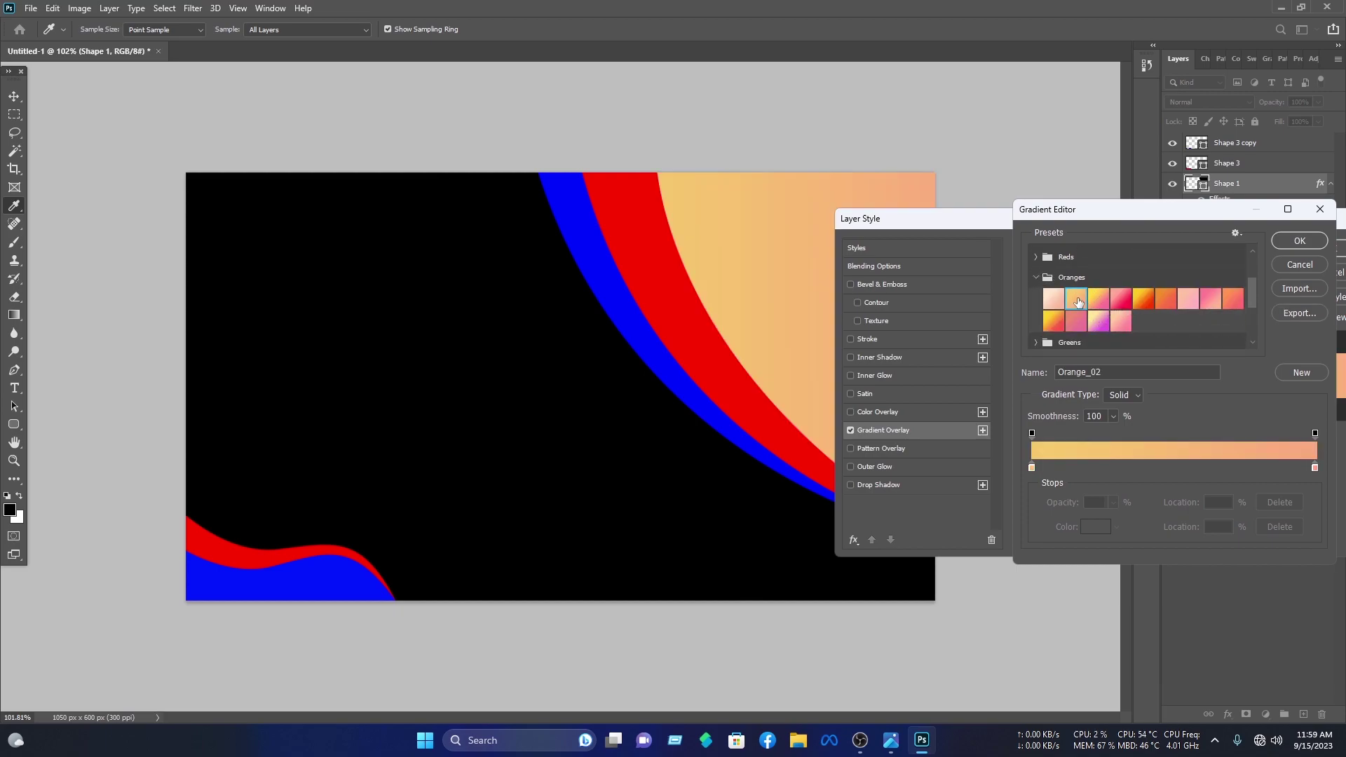
Recolor the gradient's left stop to a more saturated yellow and its right stop to a slightly stronger salmon
{"action": "double_click", "coordinate": [1031, 467]}
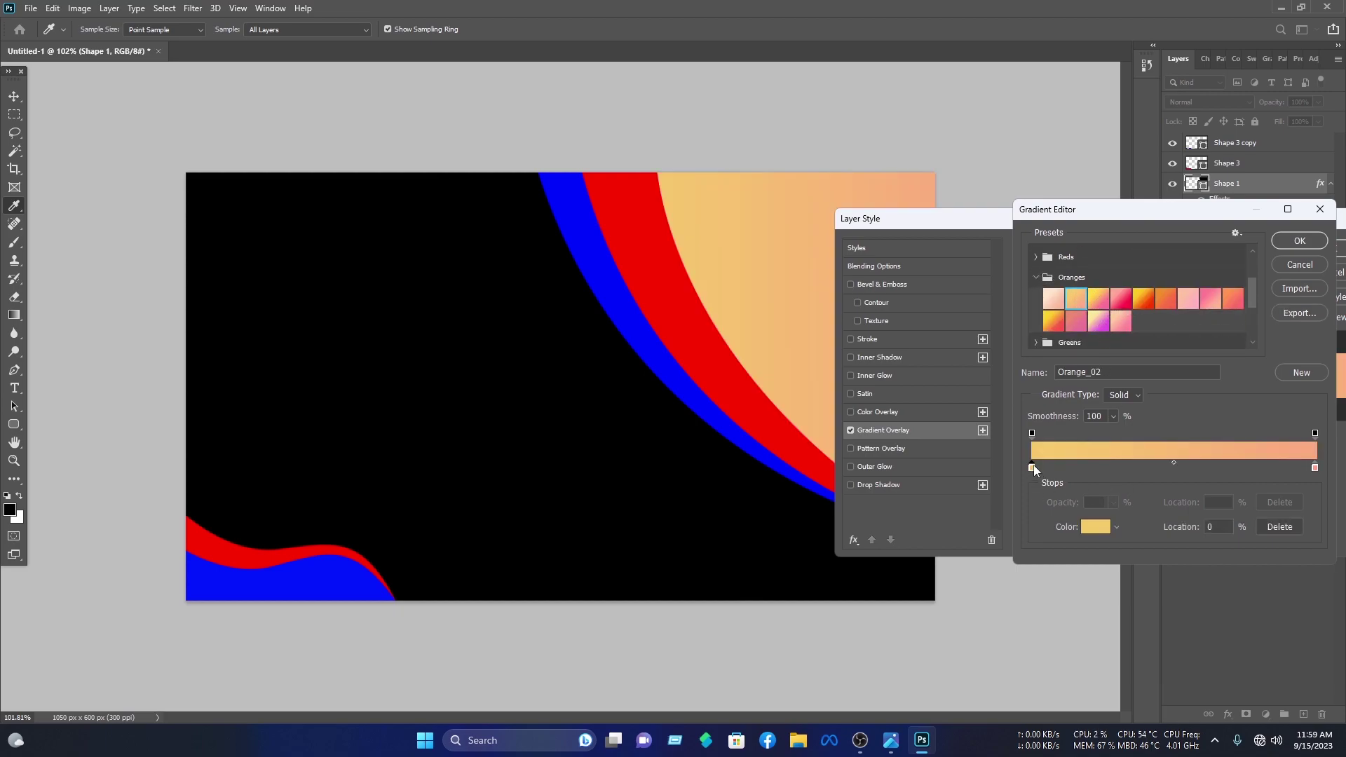
{"action": "left_click_drag", "start_coordinate": [966, 237], "coordinate": [950, 211]}
{"action": "left_click", "coordinate": [1116, 211]}
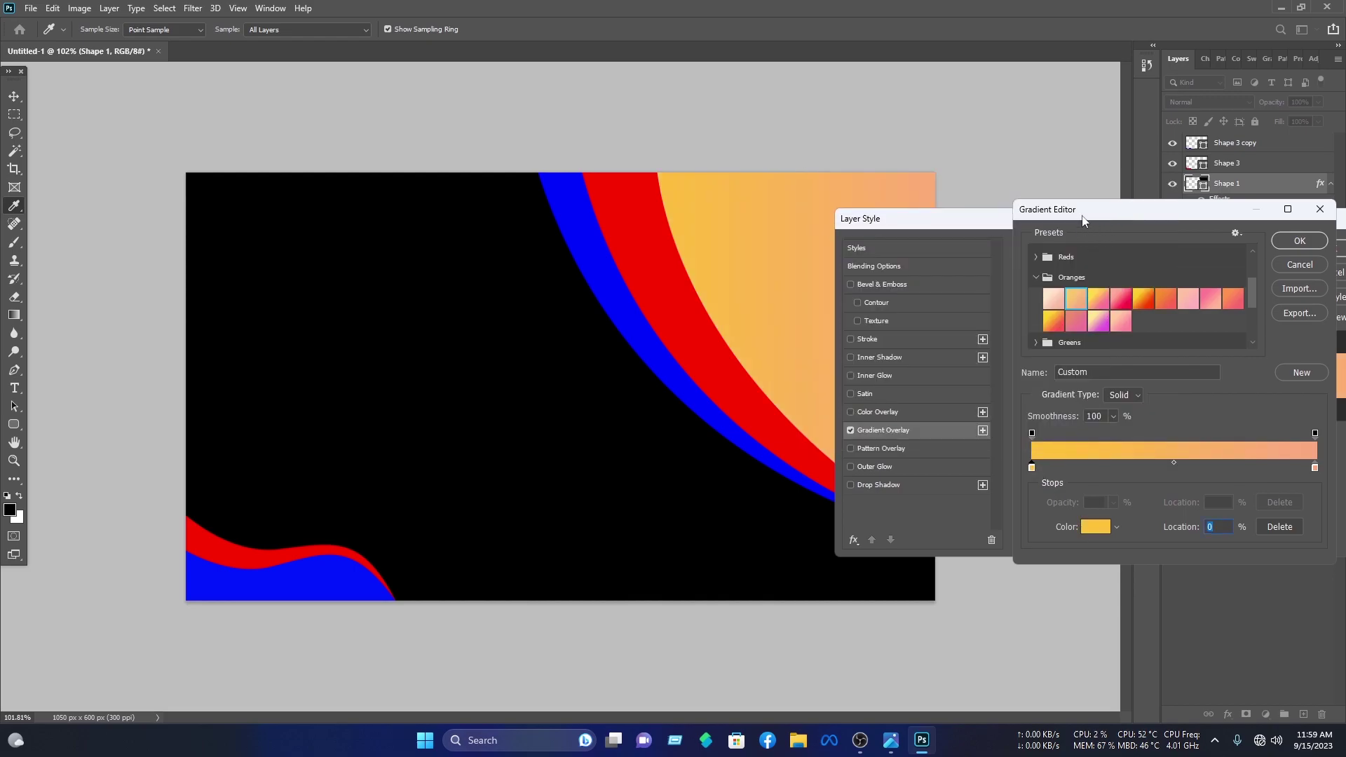
{"action": "left_click", "coordinate": [1315, 468]}
{"action": "left_click", "coordinate": [1095, 526]}
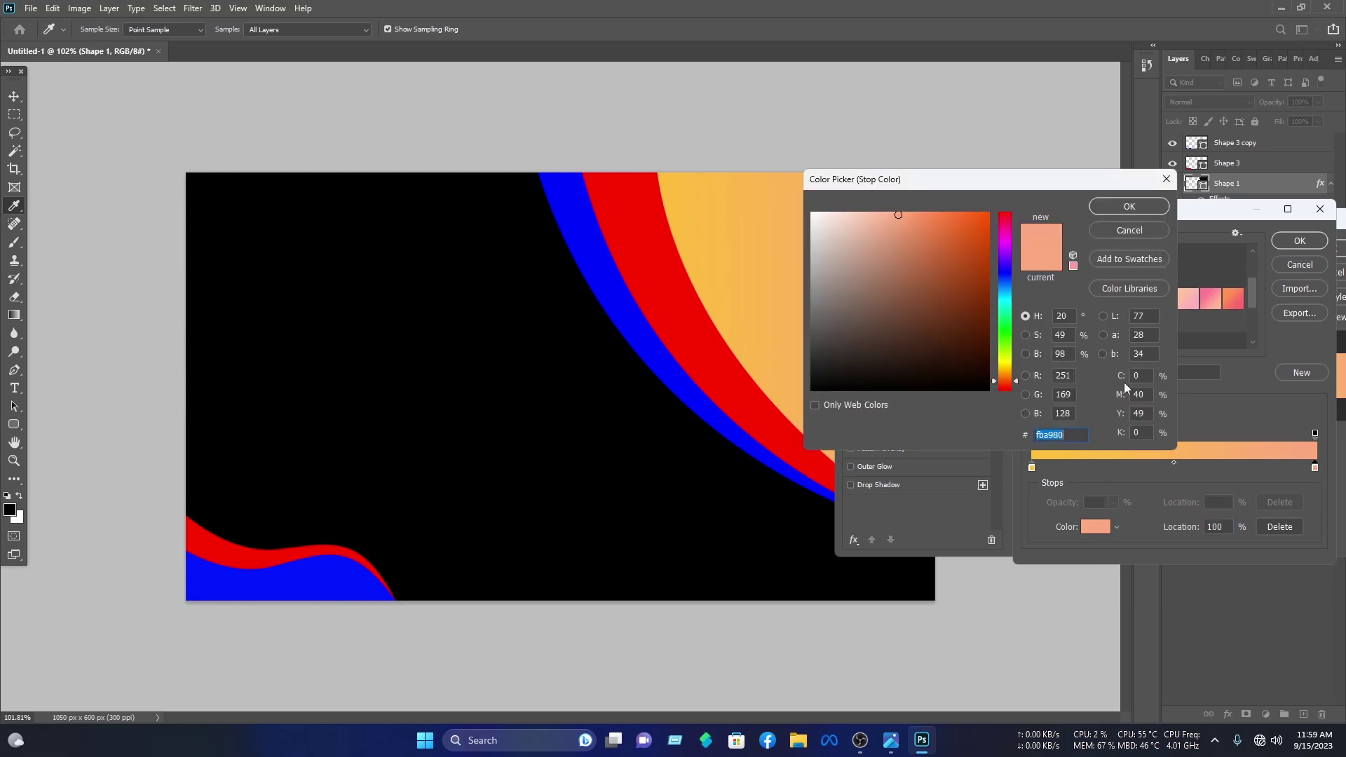
{"action": "left_click_drag", "start_coordinate": [945, 271], "coordinate": [904, 188]}
{"action": "left_click", "coordinate": [1129, 206]}
Add a middle gradient stop at 49% in orange ffa800 and apply the overlay to the corner shape
{"action": "left_click_drag", "start_coordinate": [1137, 220], "coordinate": [853, 265]}
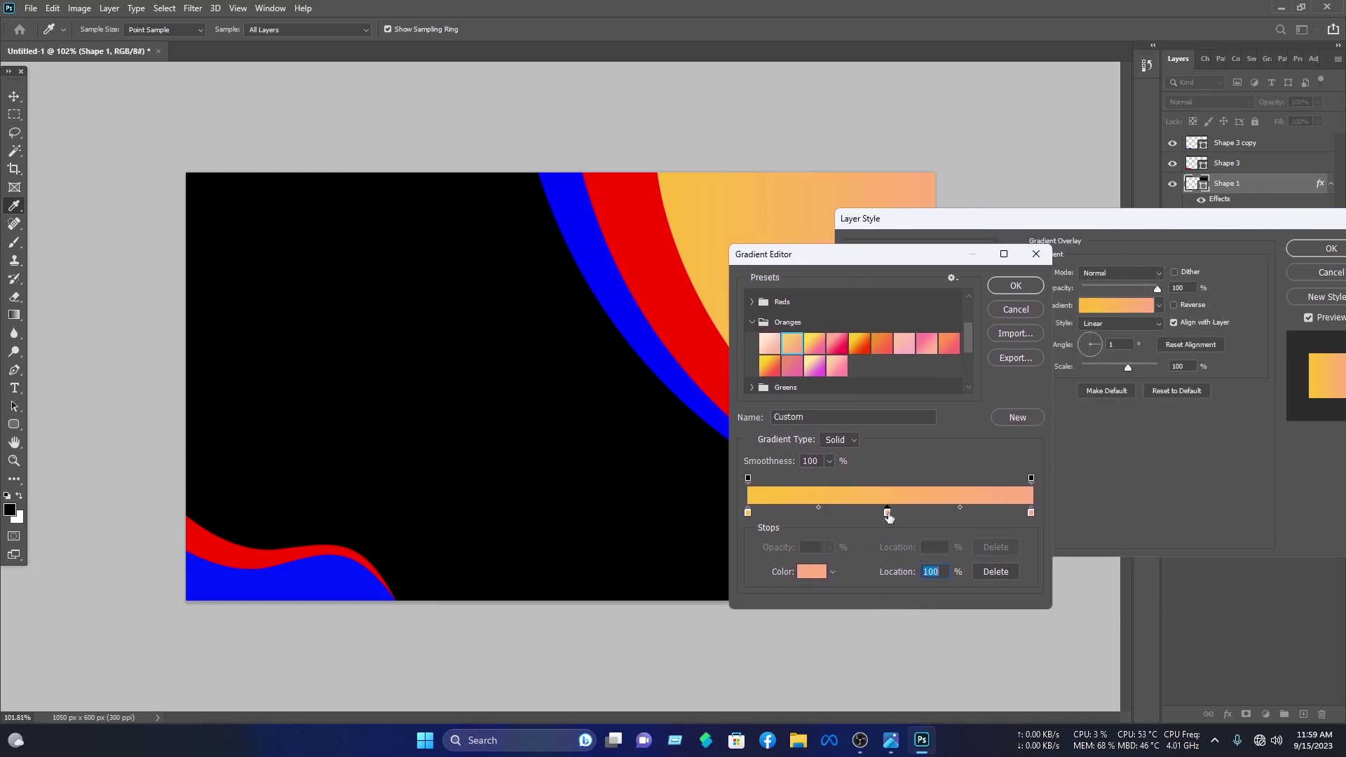
{"action": "left_click", "coordinate": [815, 571]}
{"action": "left_click", "coordinate": [1005, 370]}
{"action": "left_click_drag", "start_coordinate": [943, 214], "coordinate": [995, 193]}
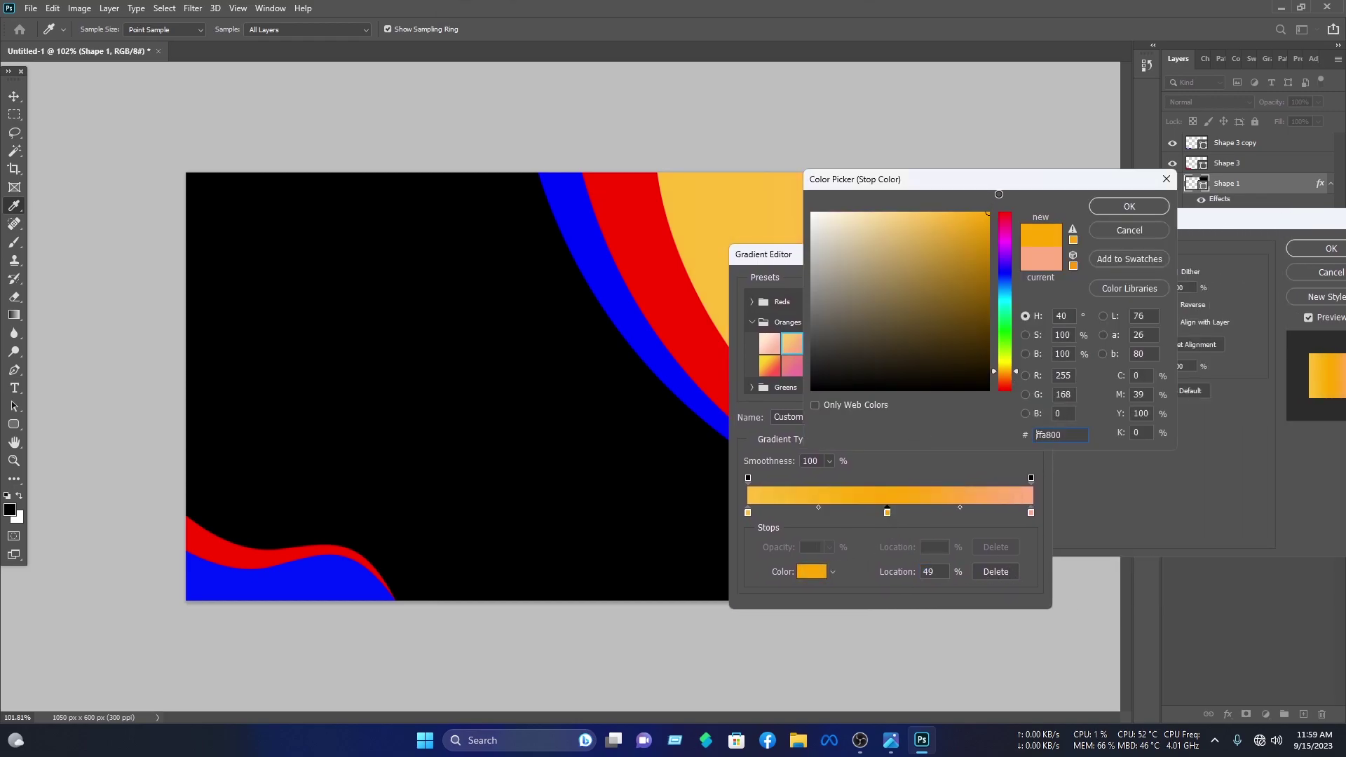
{"action": "left_click", "coordinate": [1161, 211]}
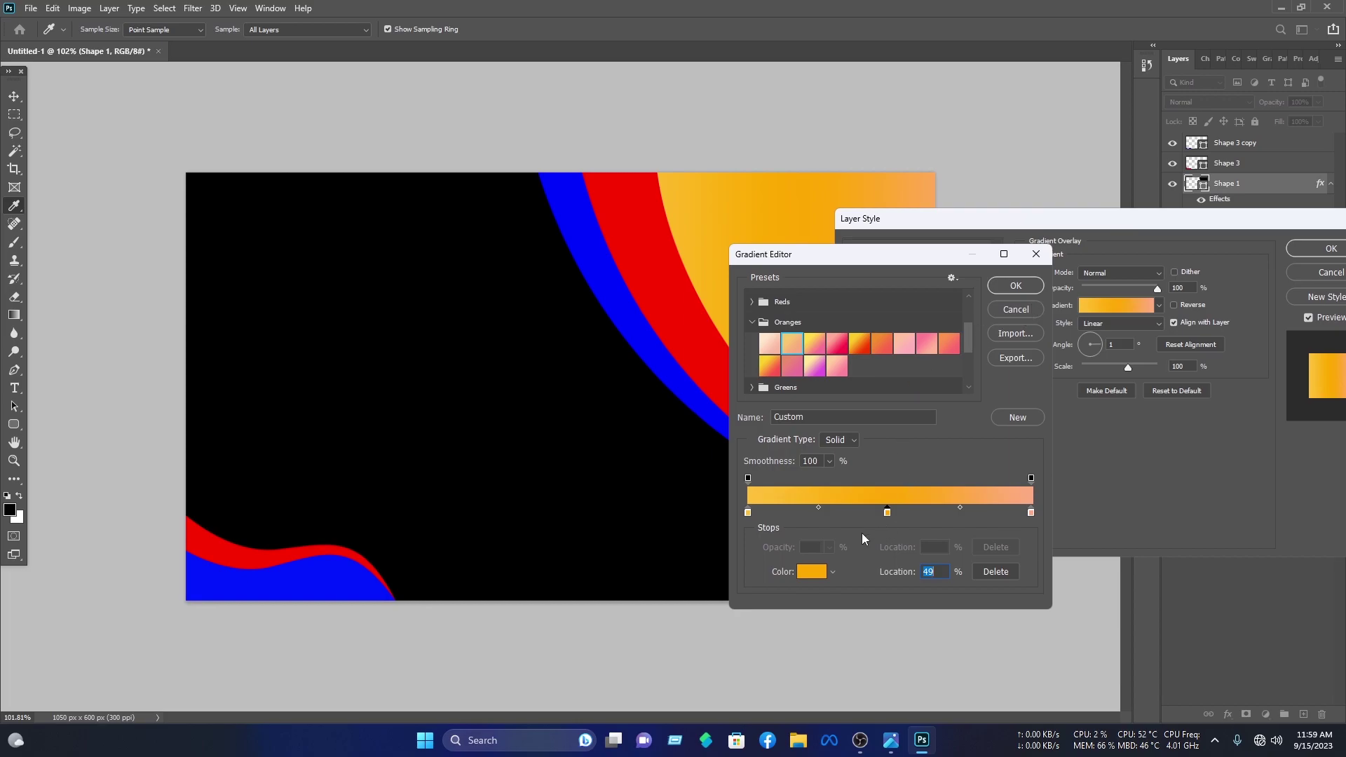
{"action": "left_click", "coordinate": [1014, 285]}
{"action": "left_click_drag", "start_coordinate": [1084, 217], "coordinate": [614, 331]}
{"action": "left_click", "coordinate": [860, 365]}
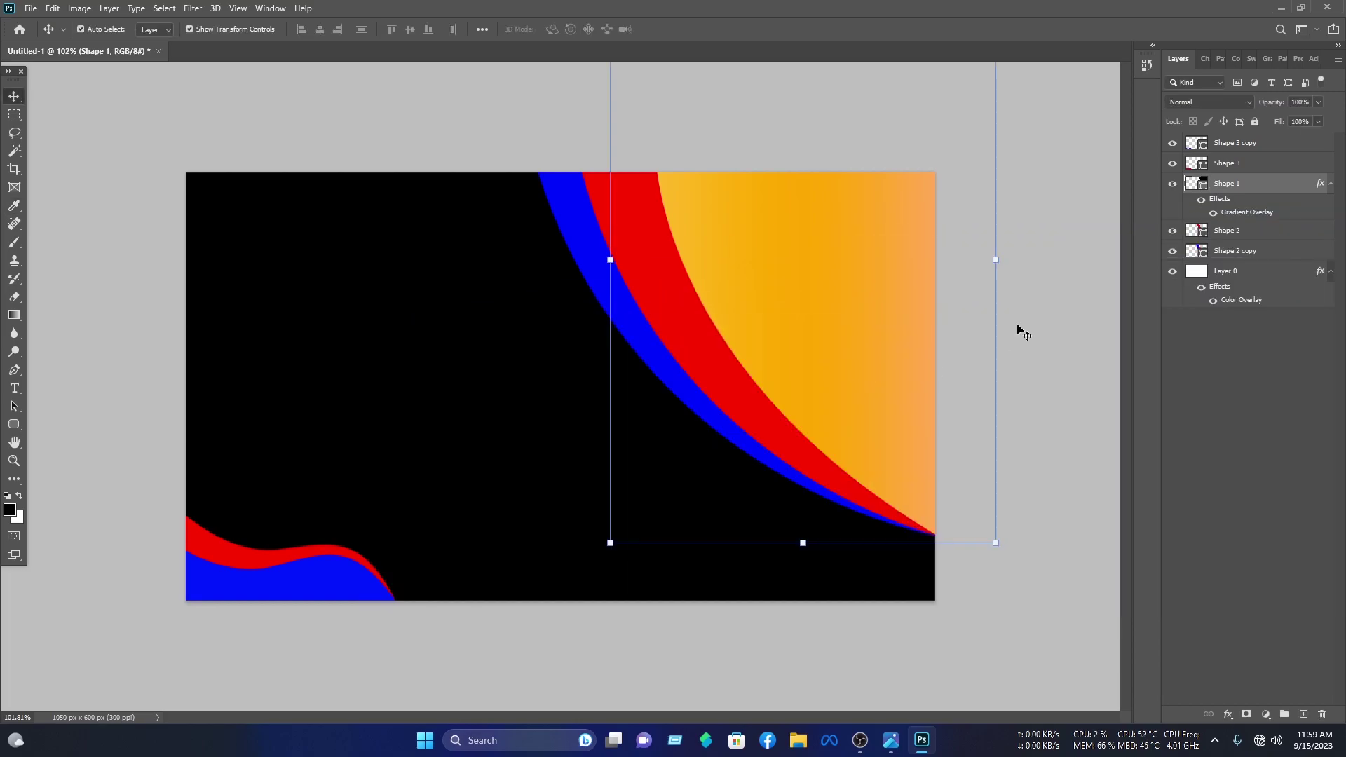
Add a Gradient Overlay with the Orange_02 preset to the red curved band beside the corner shape
{"action": "left_click", "coordinate": [1017, 328]}
{"action": "left_click", "coordinate": [697, 319]}
{"action": "right_click", "coordinate": [1248, 230]}
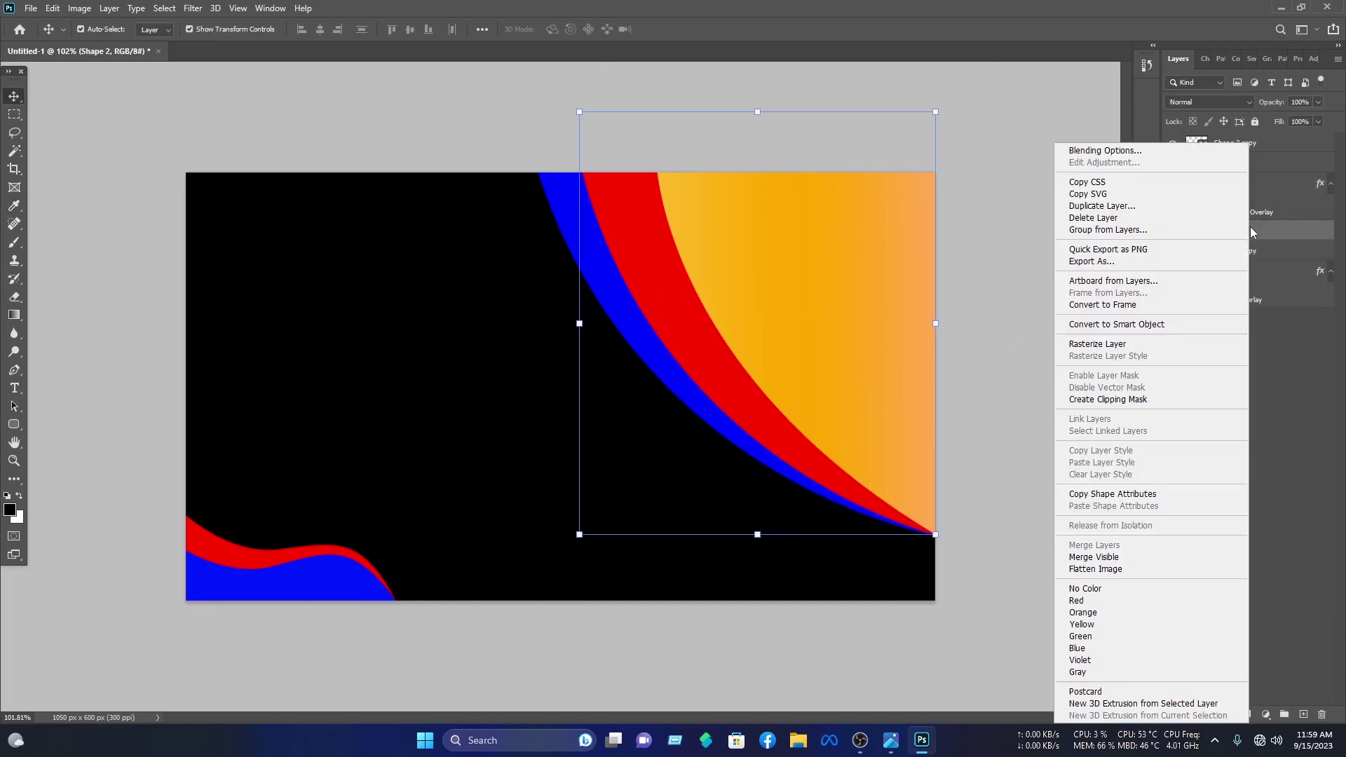
{"action": "left_click", "coordinate": [1209, 147]}
{"action": "left_click", "coordinate": [444, 546]}
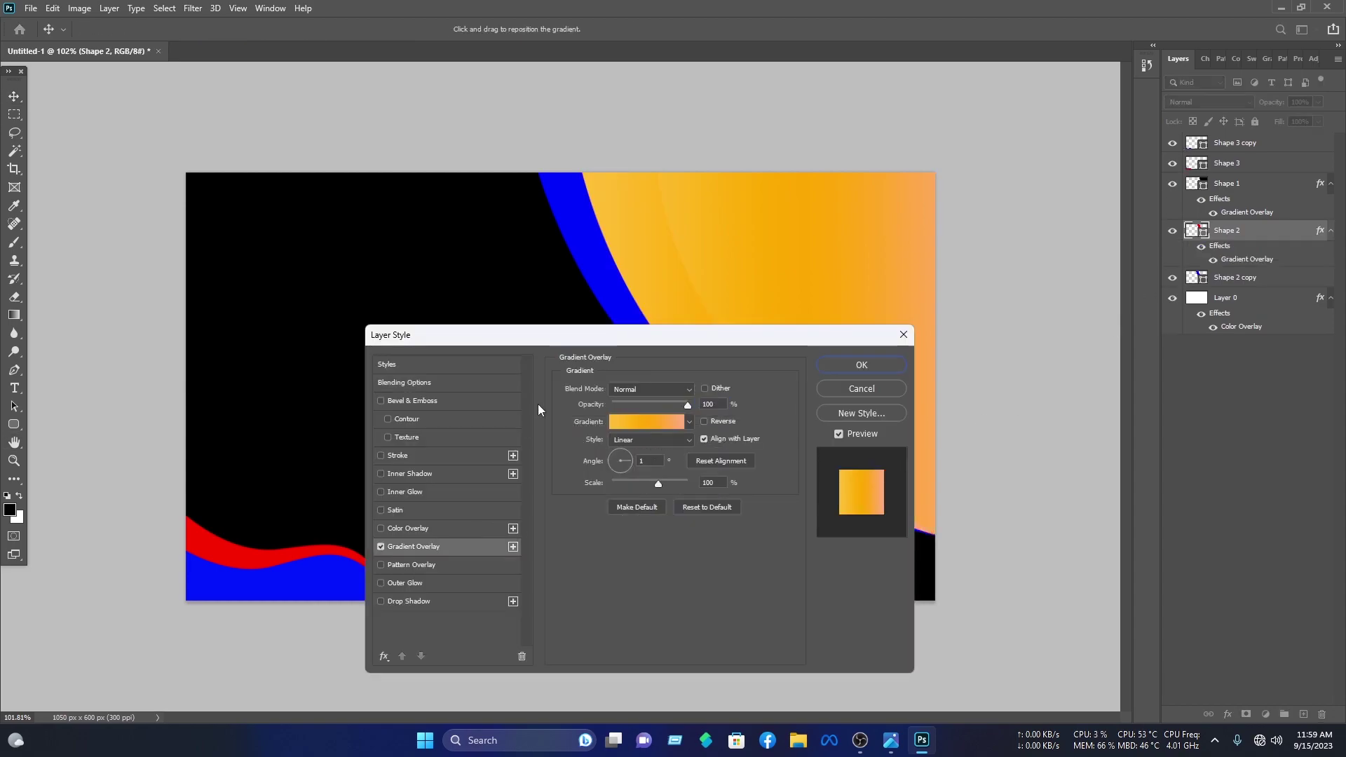
{"action": "left_click_drag", "start_coordinate": [645, 335], "coordinate": [387, 185]}
{"action": "left_click", "coordinate": [416, 272]}
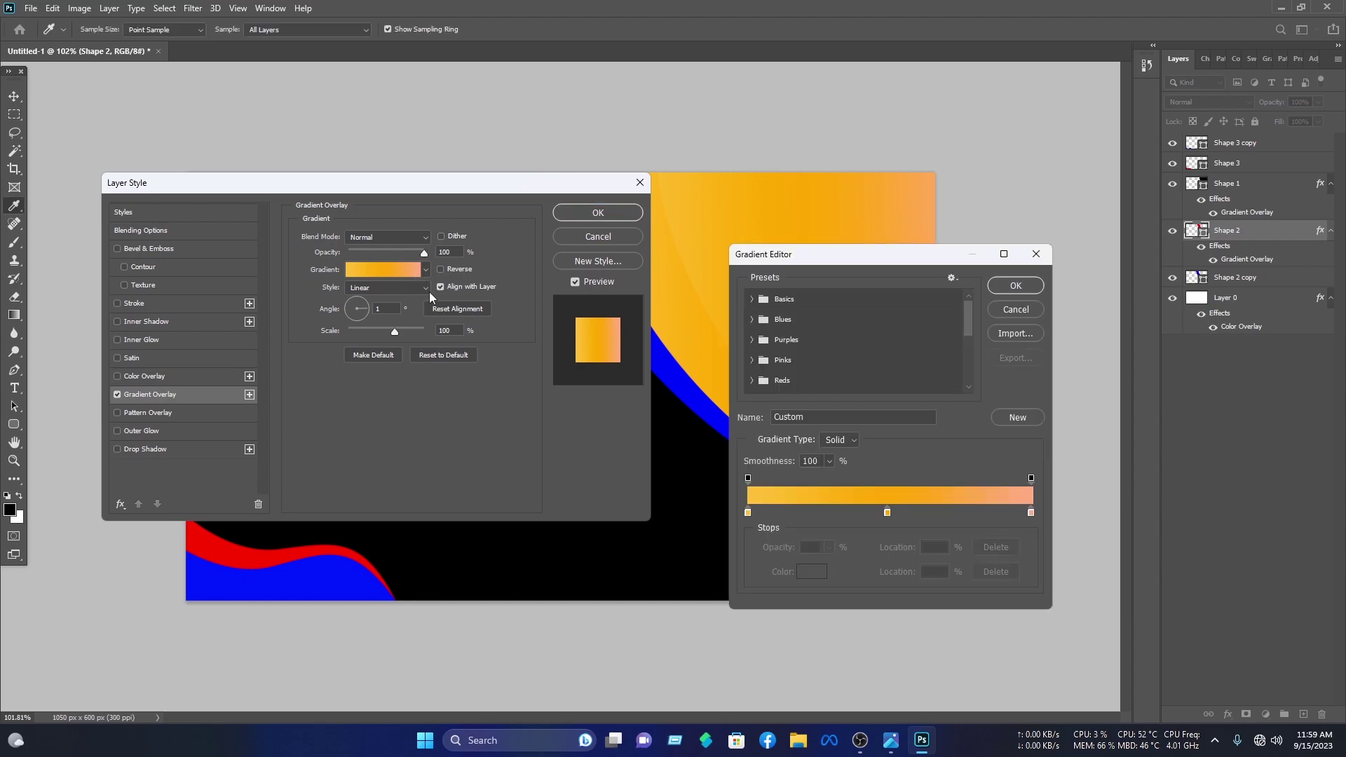
{"action": "left_click_drag", "start_coordinate": [900, 254], "coordinate": [405, 199]}
{"action": "scroll", "coordinate": [310, 315], "scroll_direction": "down", "scroll_amount": 2}
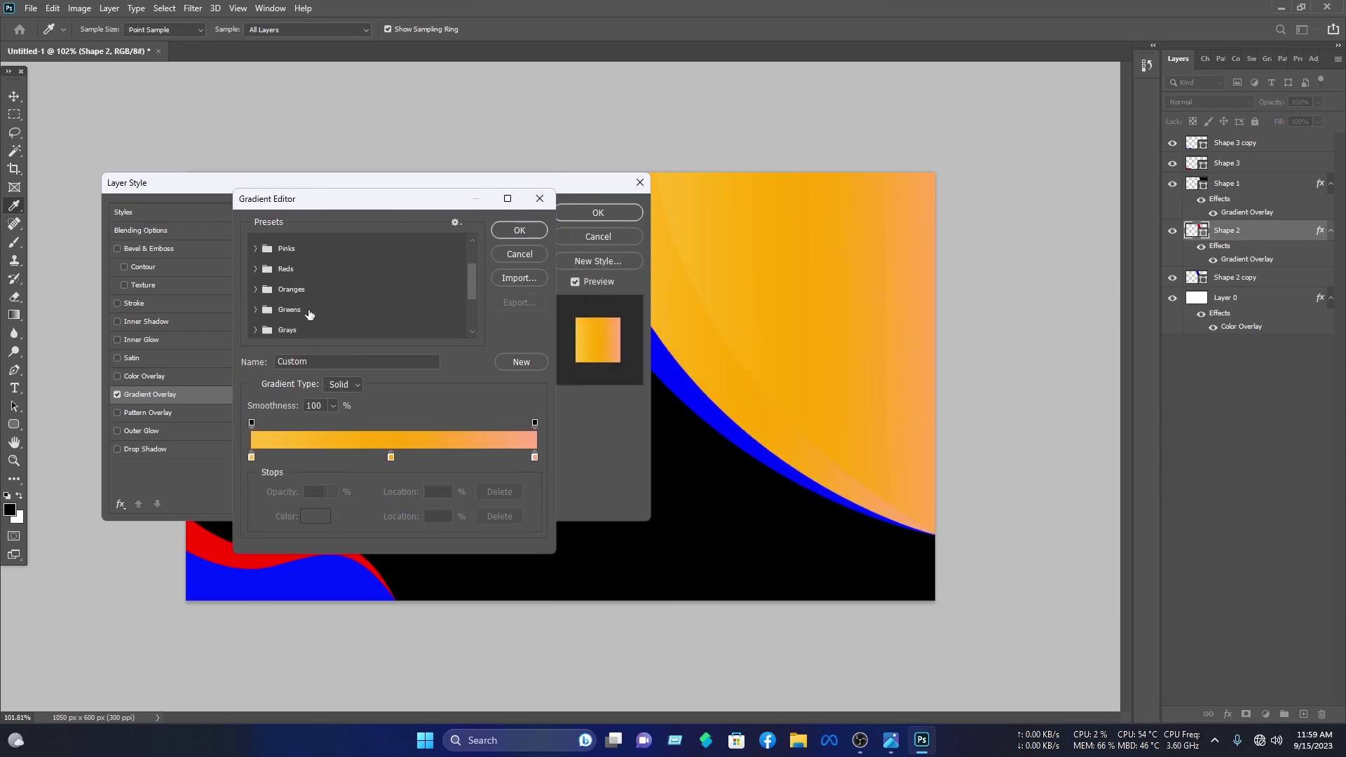
{"action": "left_click", "coordinate": [254, 287]}
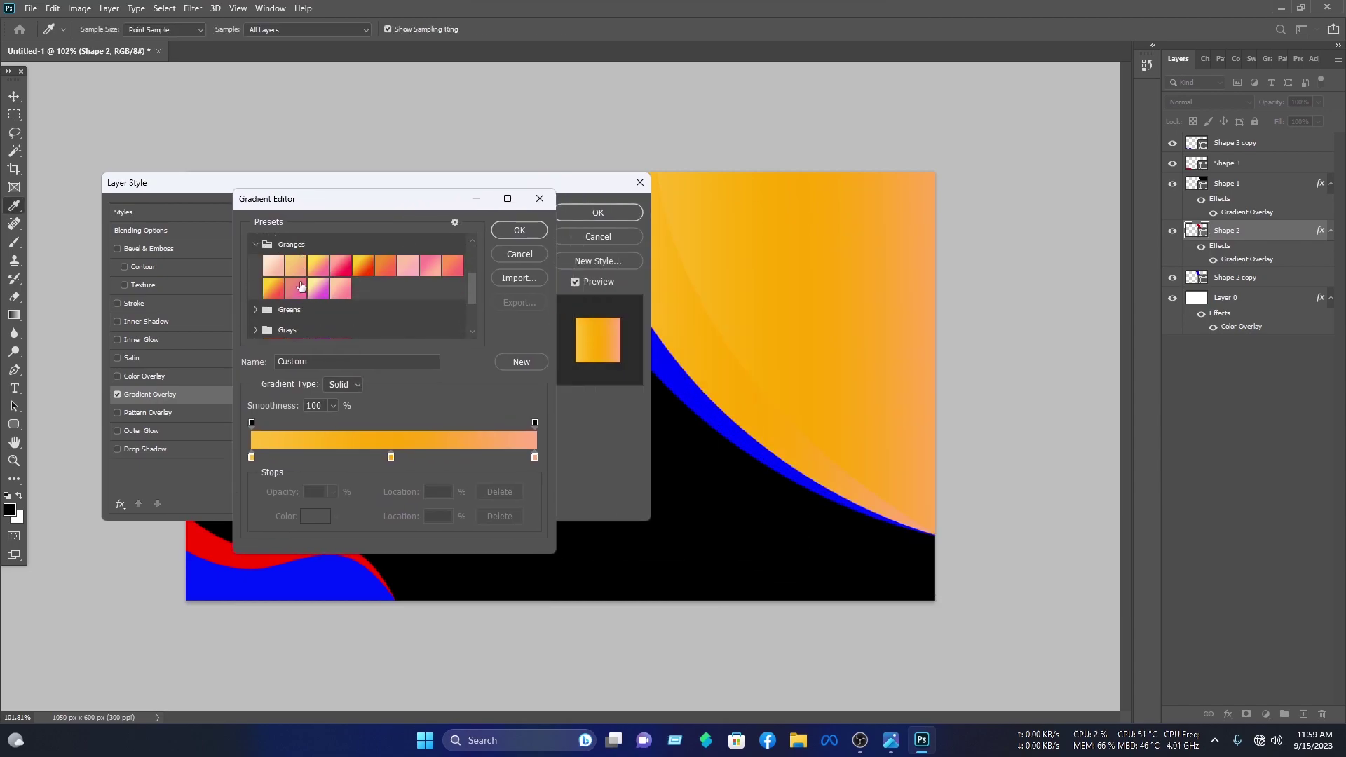
{"action": "left_click", "coordinate": [295, 266]}
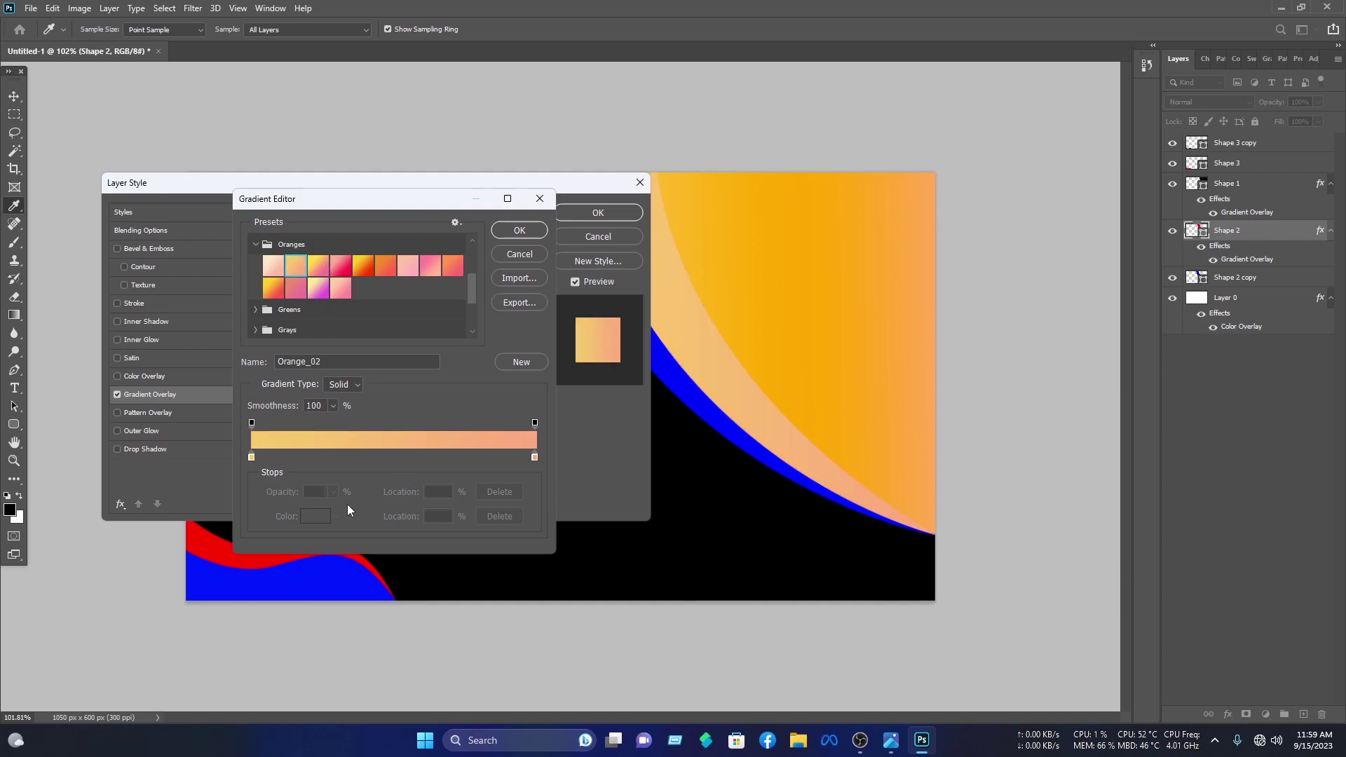
Set the band gradient's left stop to yellow ffc64a and its right stop to a deeper orange, and apply the overlay
{"action": "left_click", "coordinate": [250, 458]}
{"action": "left_click", "coordinate": [314, 519]}
{"action": "left_click_drag", "start_coordinate": [960, 257], "coordinate": [938, 179]}
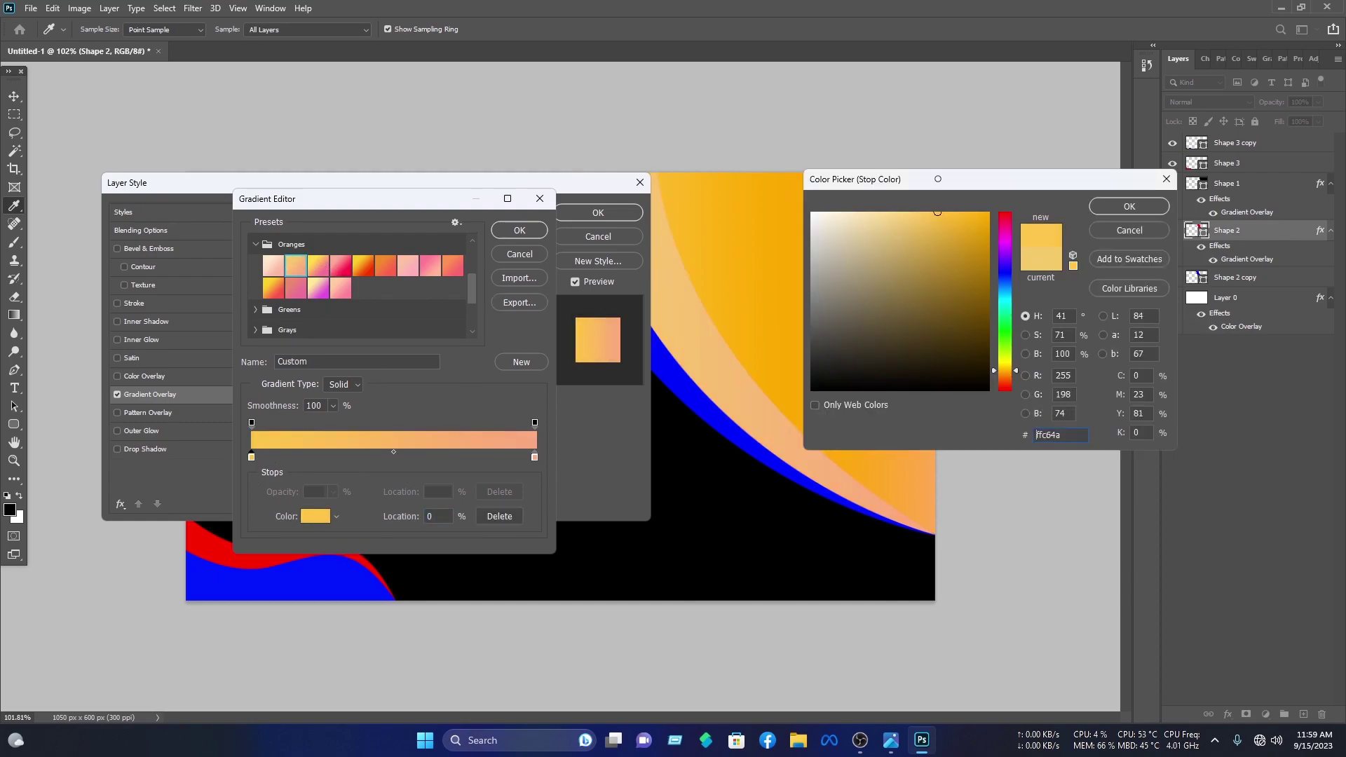
{"action": "left_click", "coordinate": [1129, 208]}
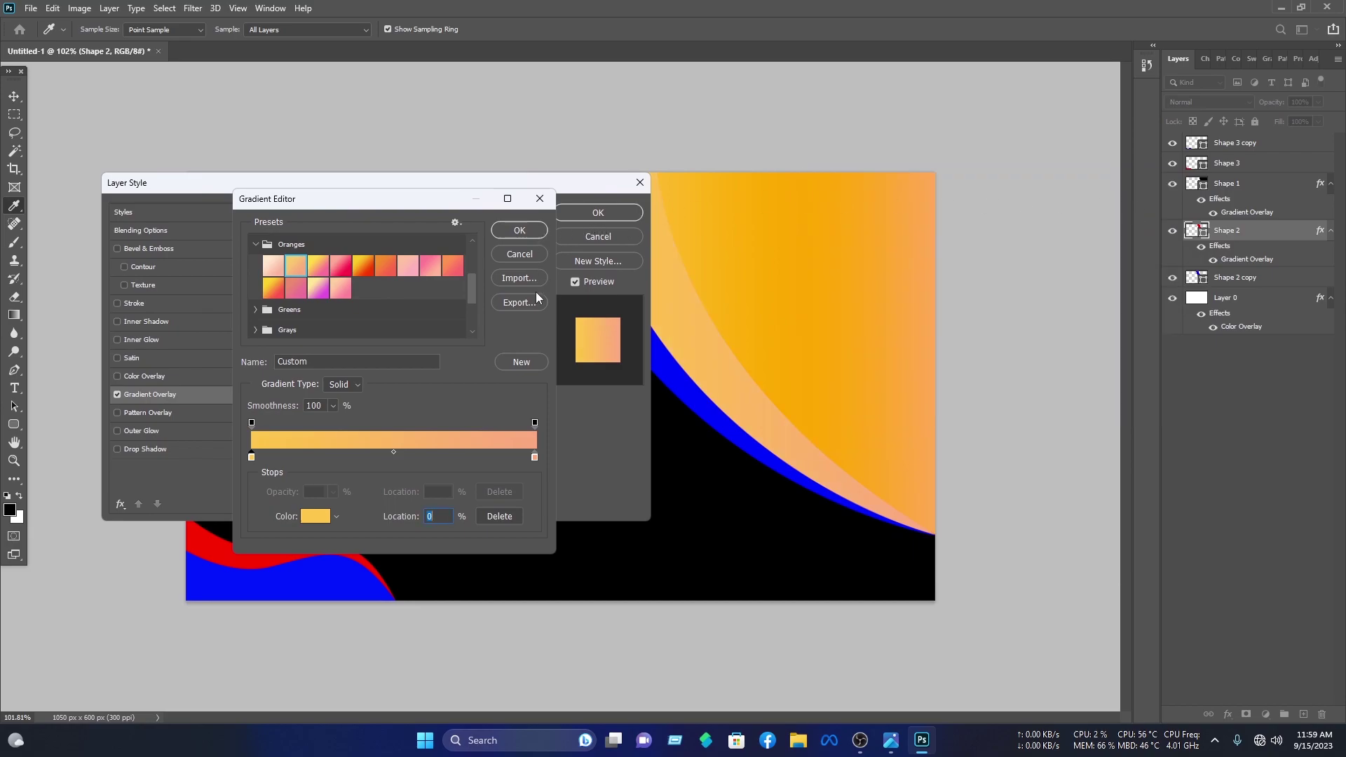
{"action": "left_click", "coordinate": [535, 458]}
{"action": "left_click", "coordinate": [322, 517]}
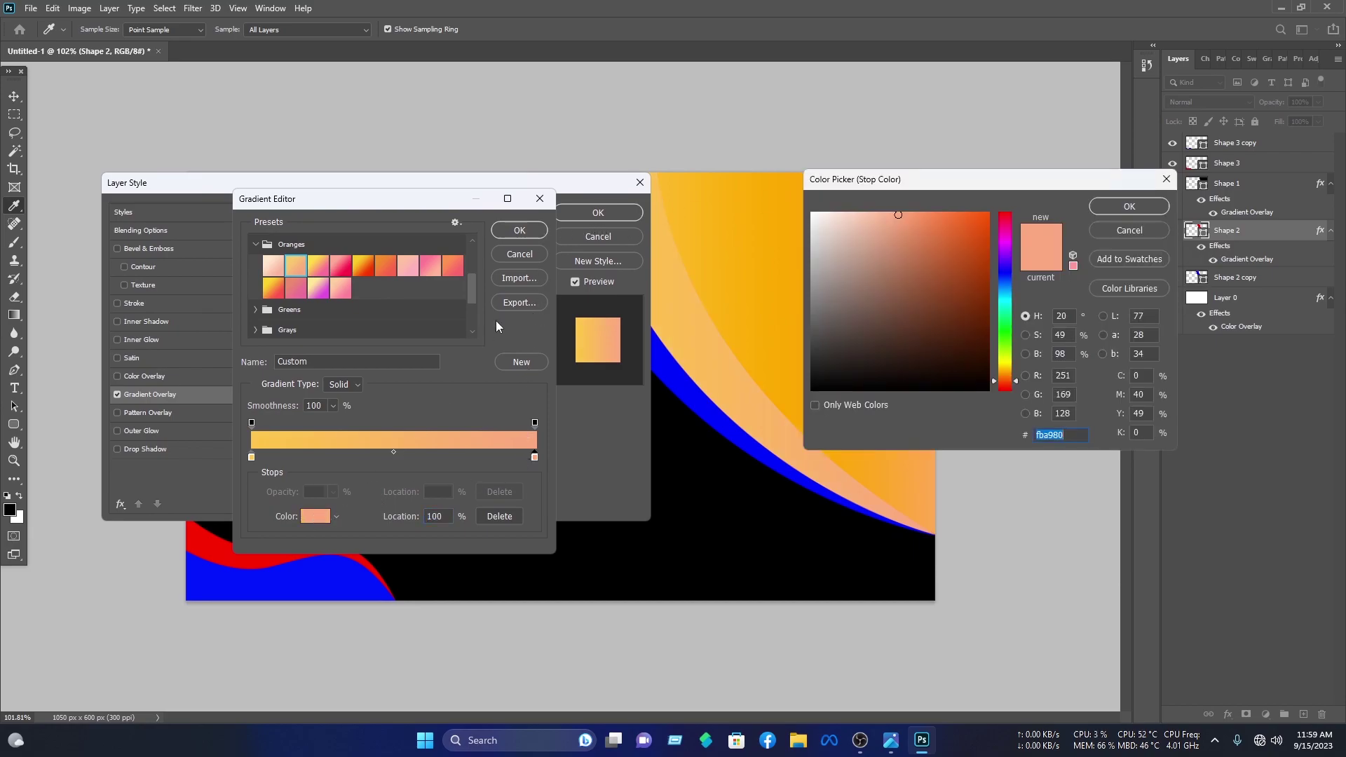
{"action": "left_click", "coordinate": [921, 211]}
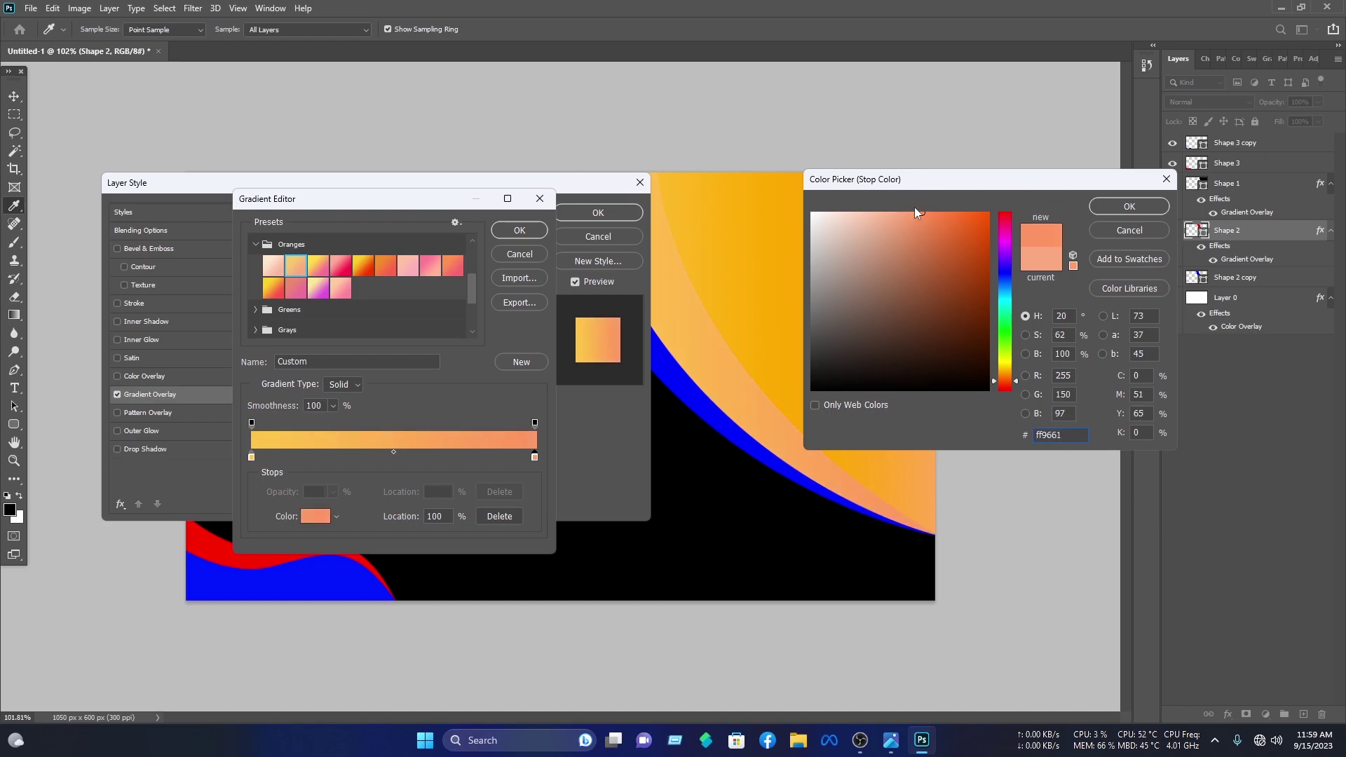
{"action": "left_click", "coordinate": [1129, 206]}
{"action": "left_click", "coordinate": [495, 230]}
{"action": "left_click", "coordinate": [598, 213]}
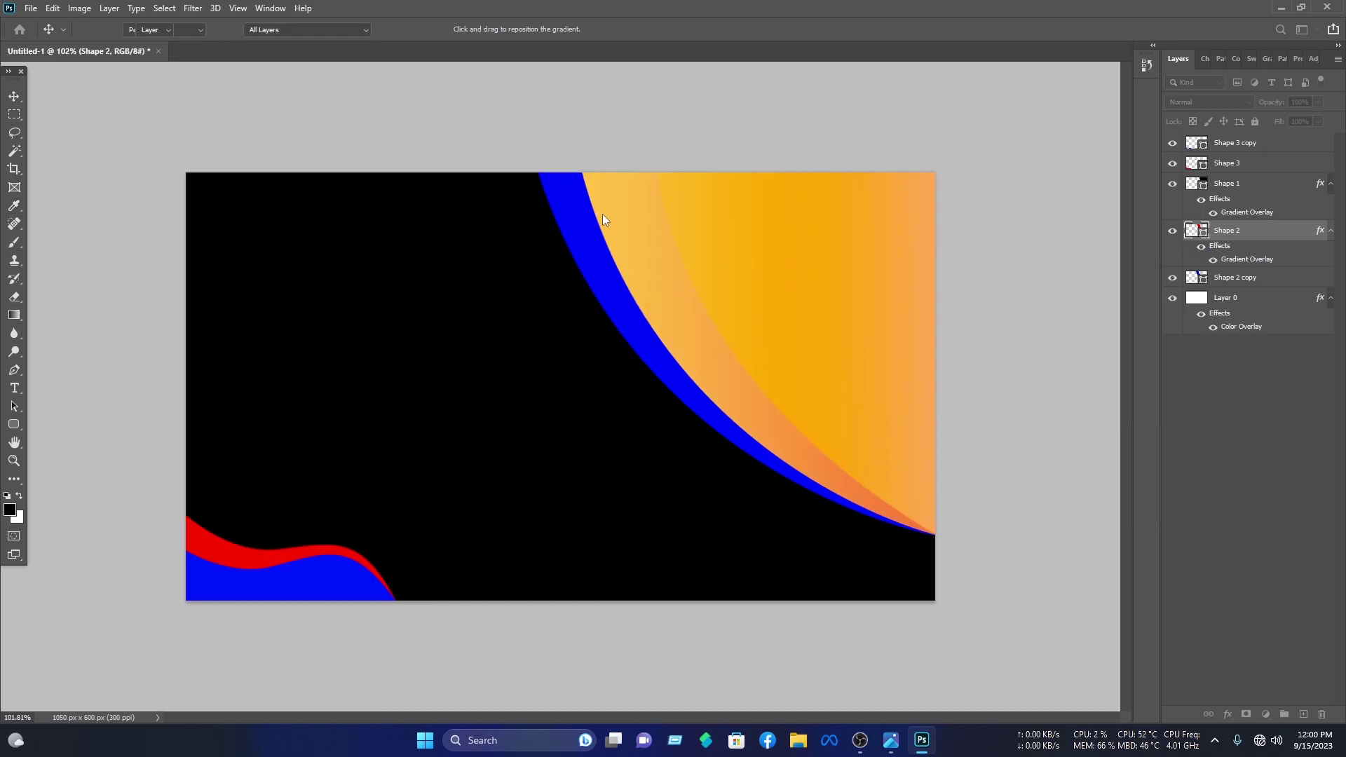
Apply the same yellow-to-orange Gradient Overlay to the blue outer curved band
{"action": "left_click", "coordinate": [502, 241]}
{"action": "left_click", "coordinate": [603, 264]}
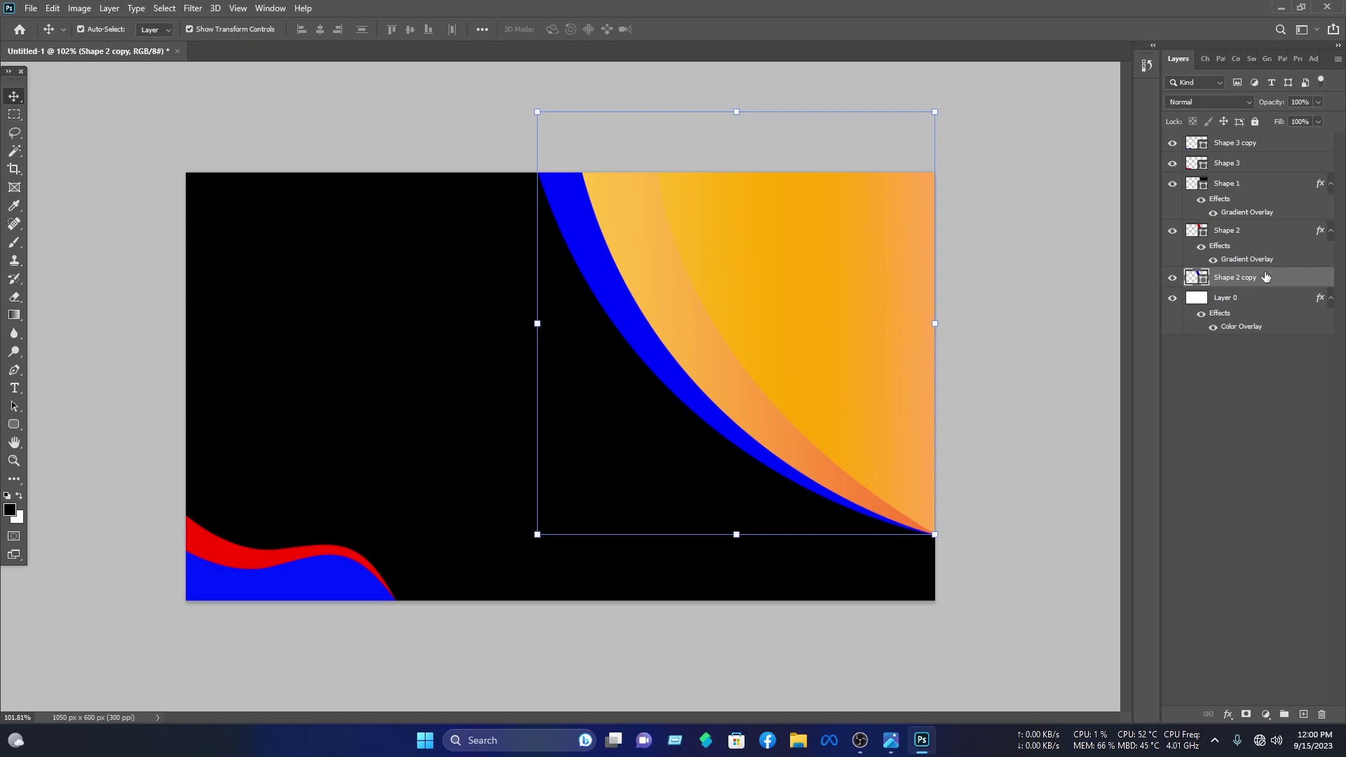
{"action": "right_click", "coordinate": [1259, 276]}
{"action": "left_click", "coordinate": [1174, 155]}
{"action": "left_click", "coordinate": [163, 394]}
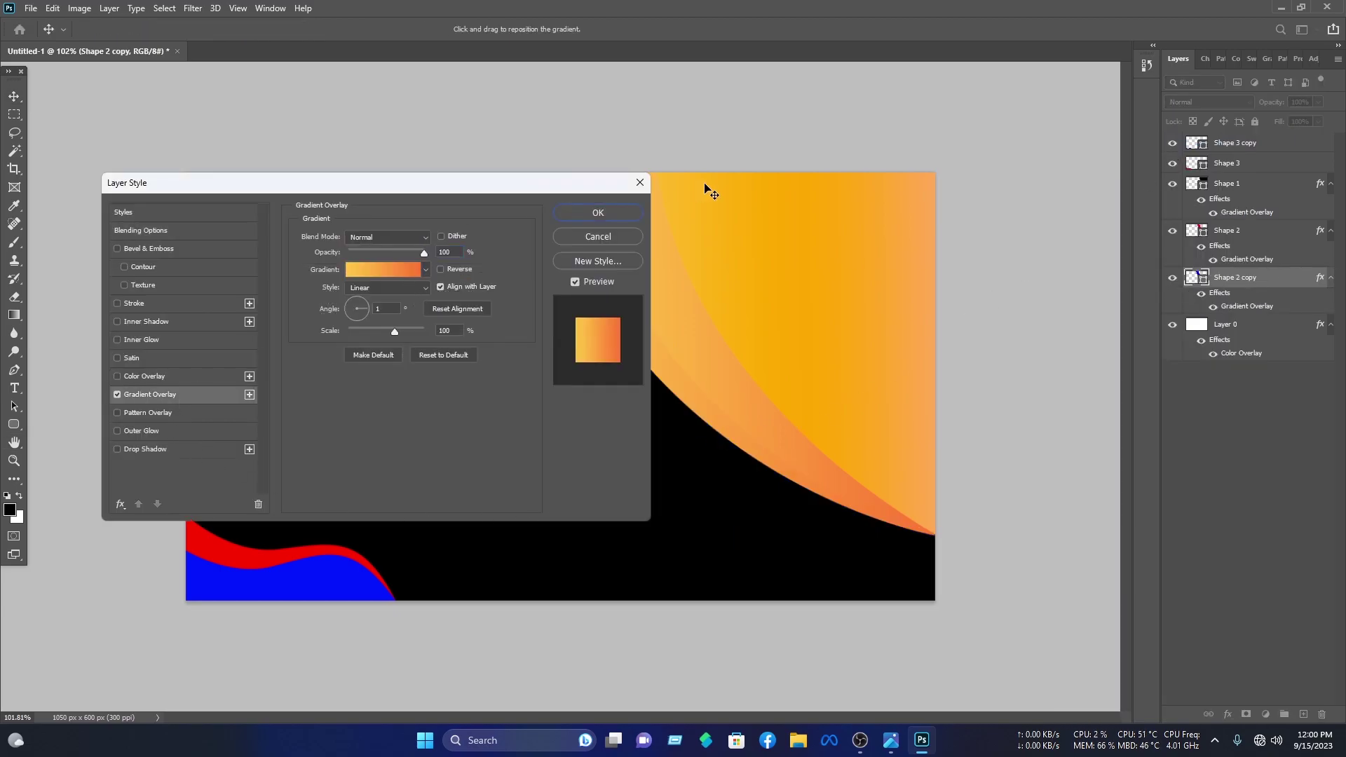
{"action": "left_click", "coordinate": [607, 212]}
Add a Drop Shadow to the middle curved band with 19% opacity, 11 px distance, 0% spread and 24 px size
{"action": "left_click", "coordinate": [825, 361]}
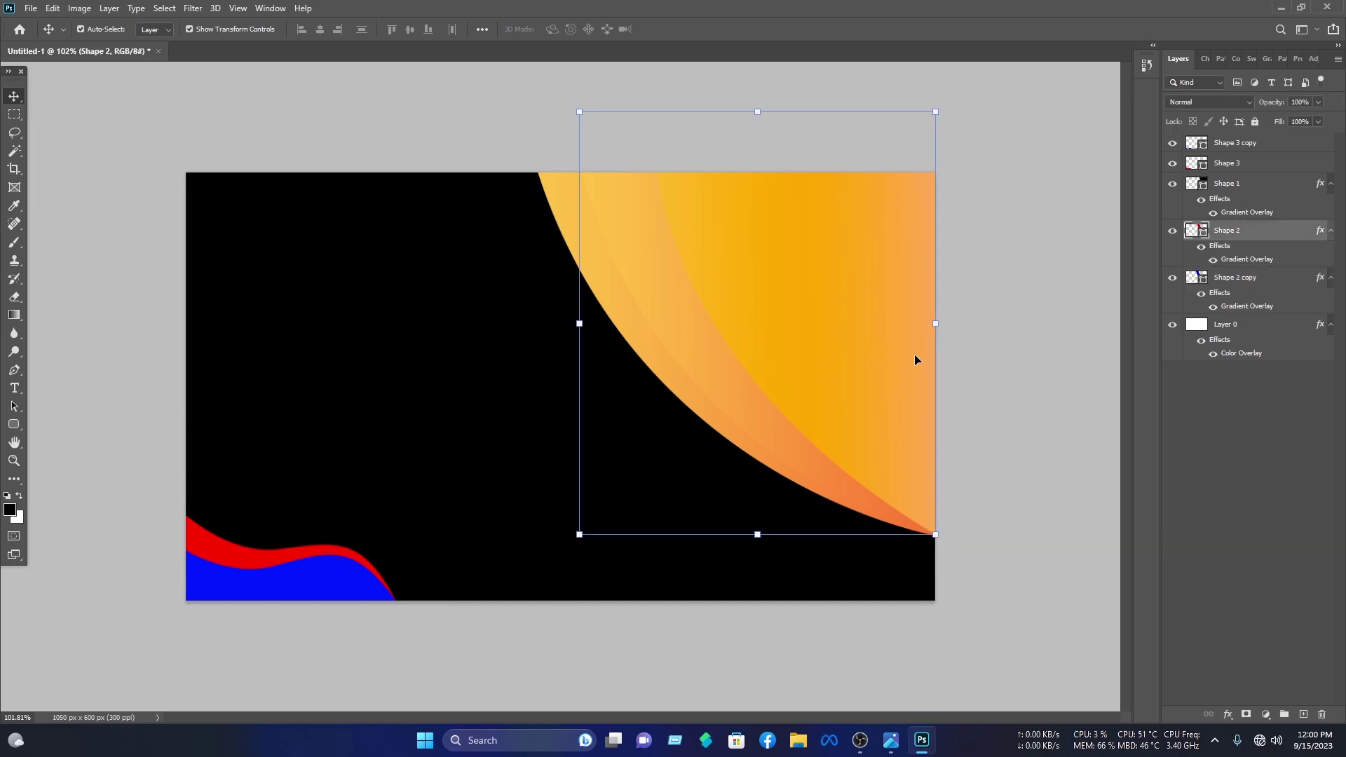
{"action": "right_click", "coordinate": [1285, 240]}
{"action": "left_click", "coordinate": [1124, 158]}
{"action": "left_click", "coordinate": [199, 454]}
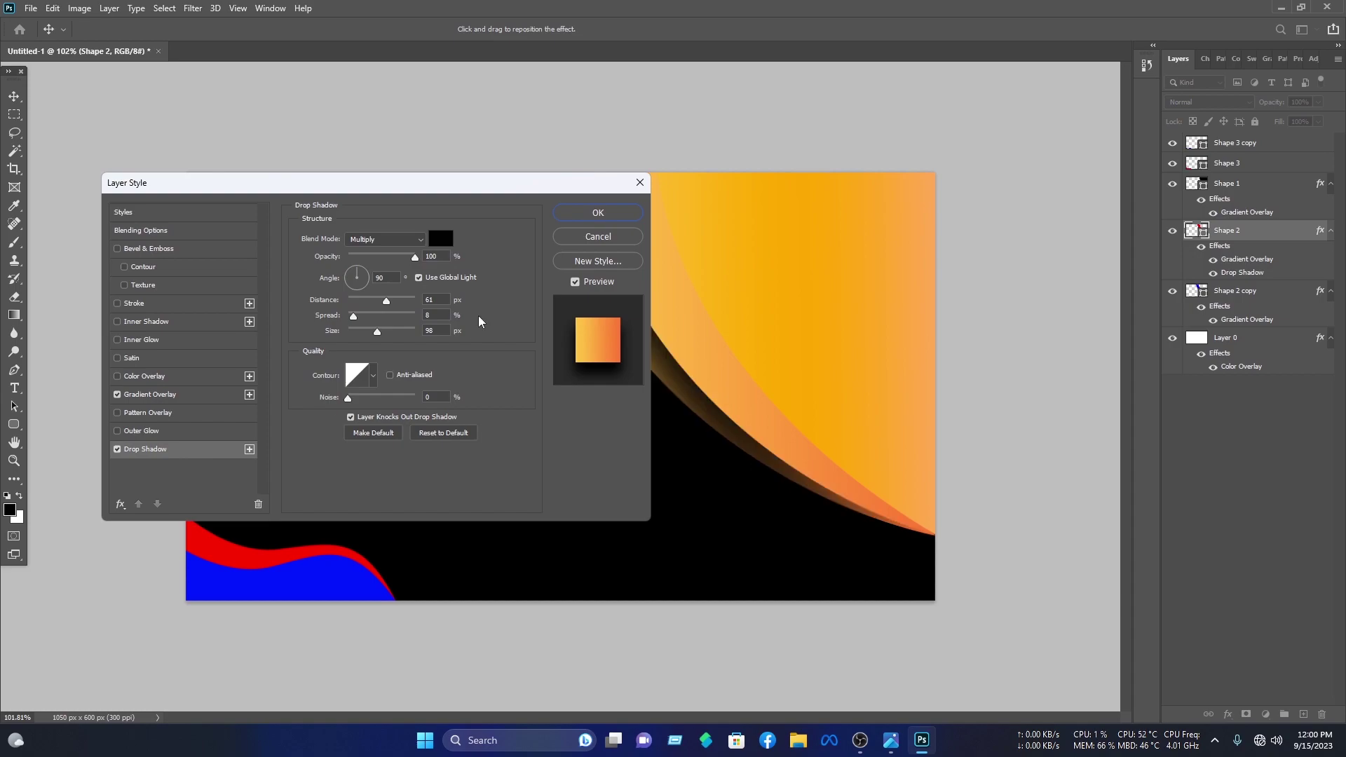
{"action": "left_click_drag", "start_coordinate": [421, 184], "coordinate": [321, 223]}
{"action": "left_click_drag", "start_coordinate": [313, 297], "coordinate": [276, 297]}
{"action": "left_click_drag", "start_coordinate": [275, 371], "coordinate": [273, 371]}
{"action": "left_click_drag", "start_coordinate": [252, 356], "coordinate": [268, 356]}
{"action": "left_click_drag", "start_coordinate": [288, 342], "coordinate": [252, 342]}
{"action": "left_click_drag", "start_coordinate": [276, 297], "coordinate": [262, 298]}
{"action": "left_click_drag", "start_coordinate": [273, 372], "coordinate": [261, 298]}
{"action": "left_click_drag", "start_coordinate": [256, 356], "coordinate": [297, 357]}
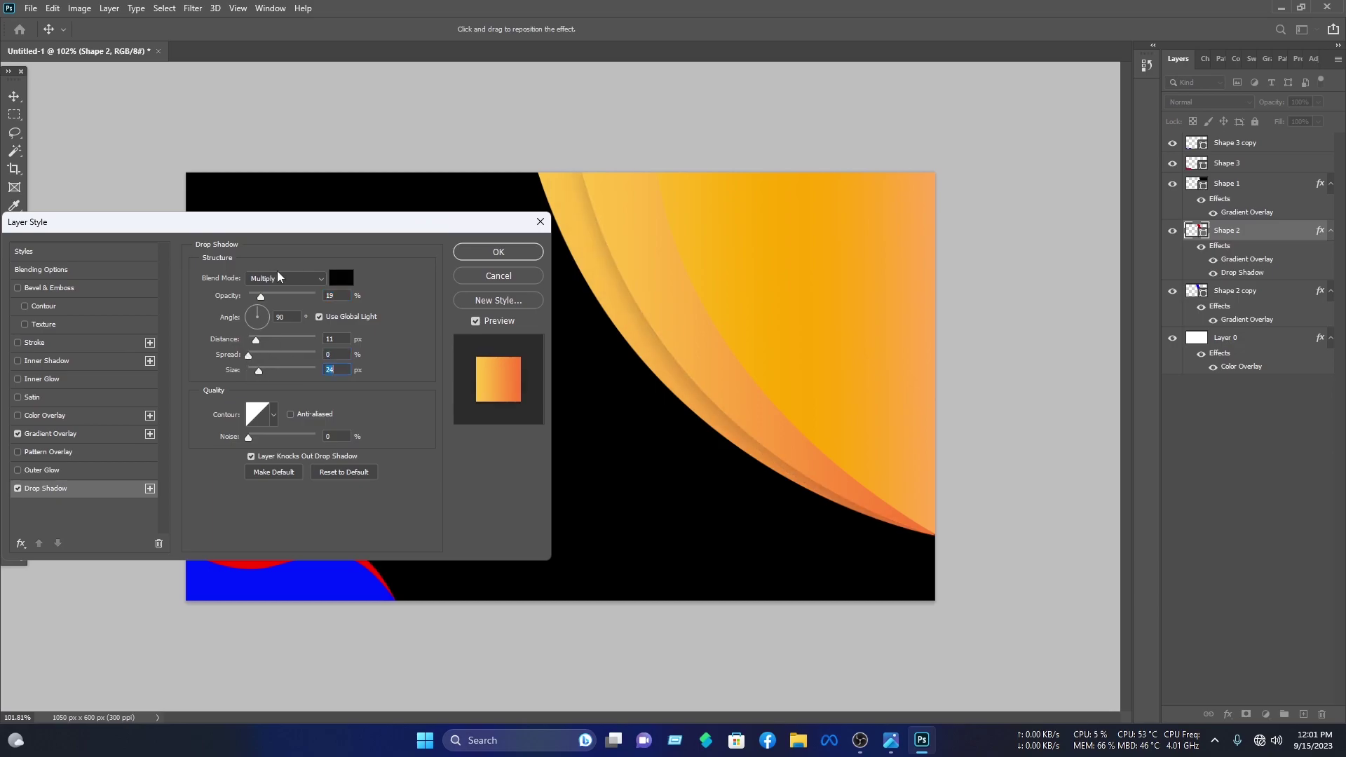
{"action": "left_click", "coordinate": [498, 252]}
Add a Drop Shadow to the upper-right corner shape with 23% opacity, 19 px distance, 0% spread and 18 px size
{"action": "left_click", "coordinate": [775, 254]}
{"action": "right_click", "coordinate": [1247, 182]}
{"action": "left_click", "coordinate": [1157, 148]}
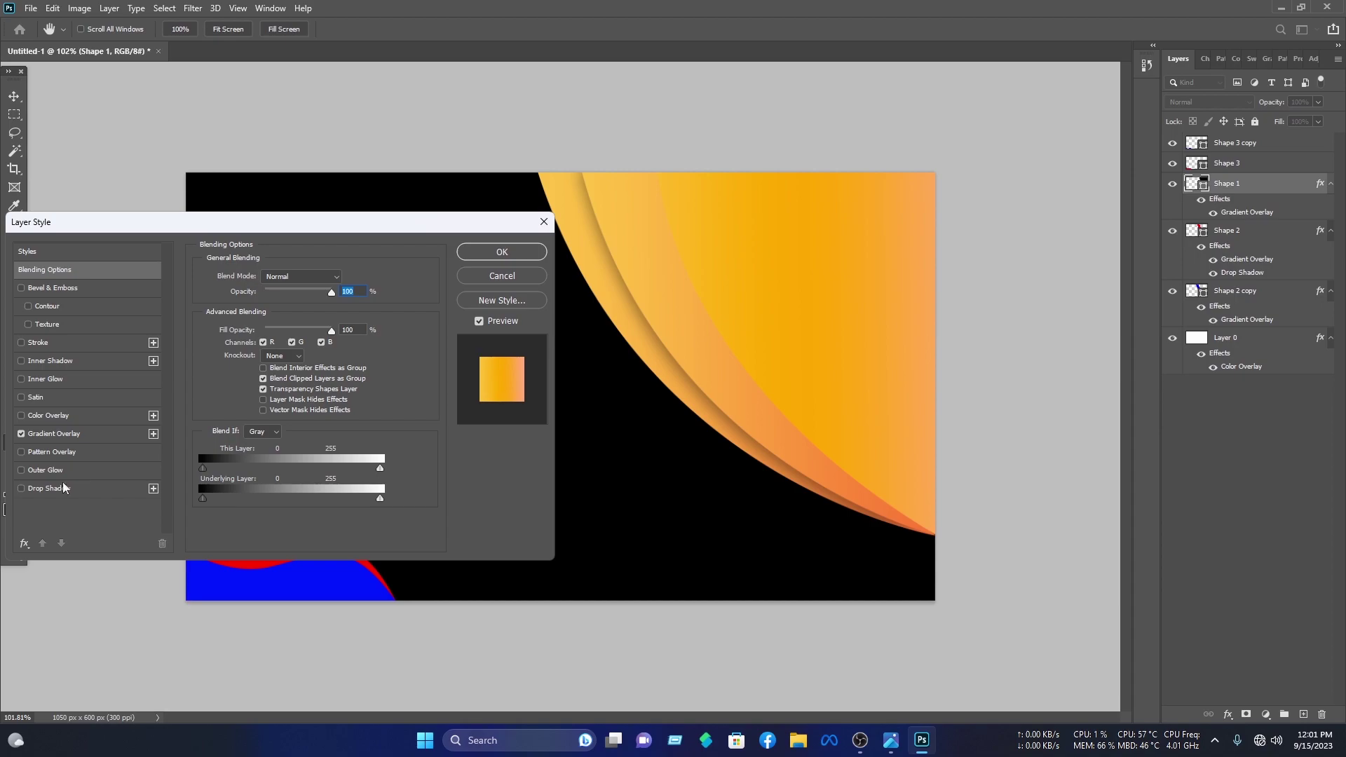
{"action": "left_click", "coordinate": [48, 493]}
{"action": "left_click_drag", "start_coordinate": [319, 297], "coordinate": [275, 296]}
{"action": "left_click_drag", "start_coordinate": [281, 371], "coordinate": [256, 370]}
{"action": "left_click_drag", "start_coordinate": [275, 297], "coordinate": [263, 296]}
{"action": "mouse_move", "coordinate": [257, 370]}
{"action": "left_mouse_down"}
{"action": "mouse_move", "coordinate": [294, 361]}
{"action": "mouse_move", "coordinate": [248, 358]}
{"action": "left_mouse_up"}
{"action": "left_click_drag", "start_coordinate": [269, 341], "coordinate": [267, 341]}
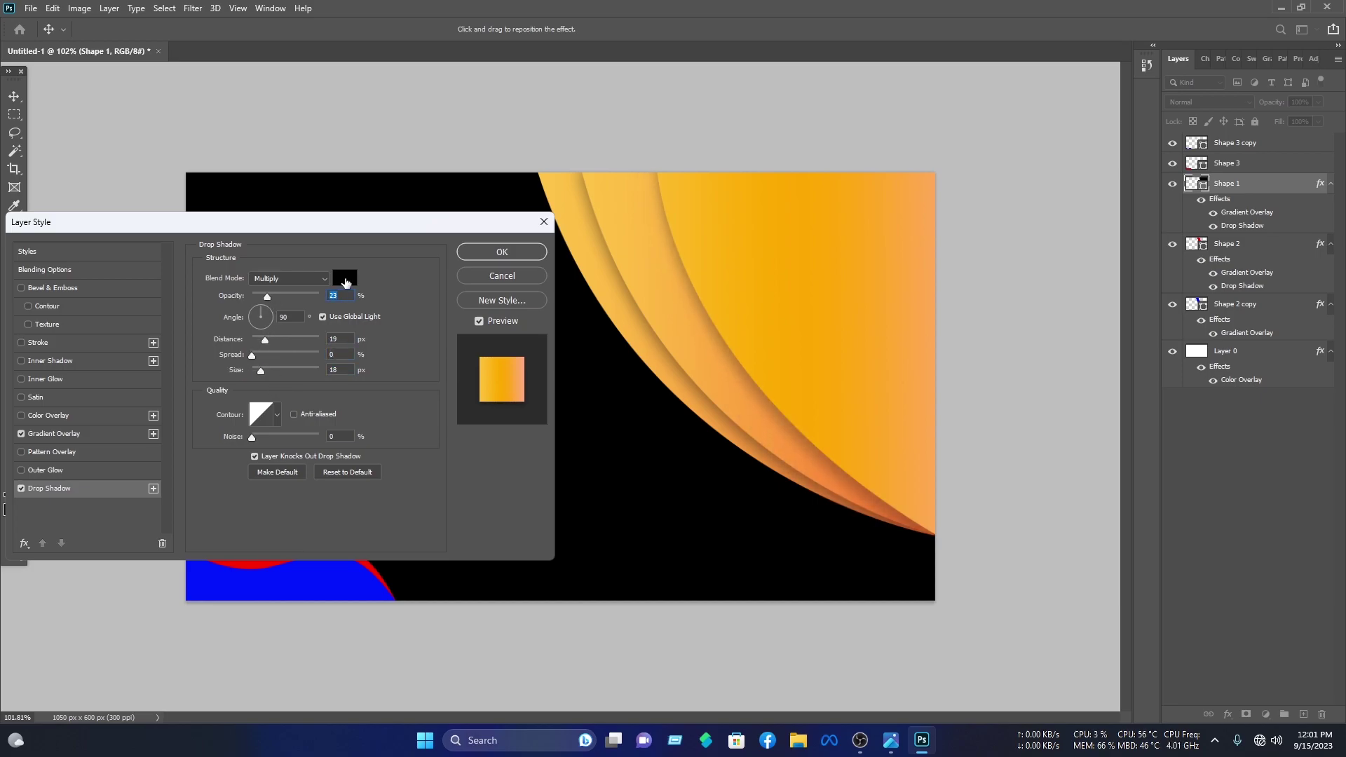
{"action": "left_click", "coordinate": [502, 252]}
Apply the three-stop yellow, orange and salmon Gradient Overlay to the blue wave in the lower-left corner
{"action": "left_click", "coordinate": [327, 577]}
{"action": "right_click", "coordinate": [1244, 144]}
{"action": "key", "text": "Escape"}
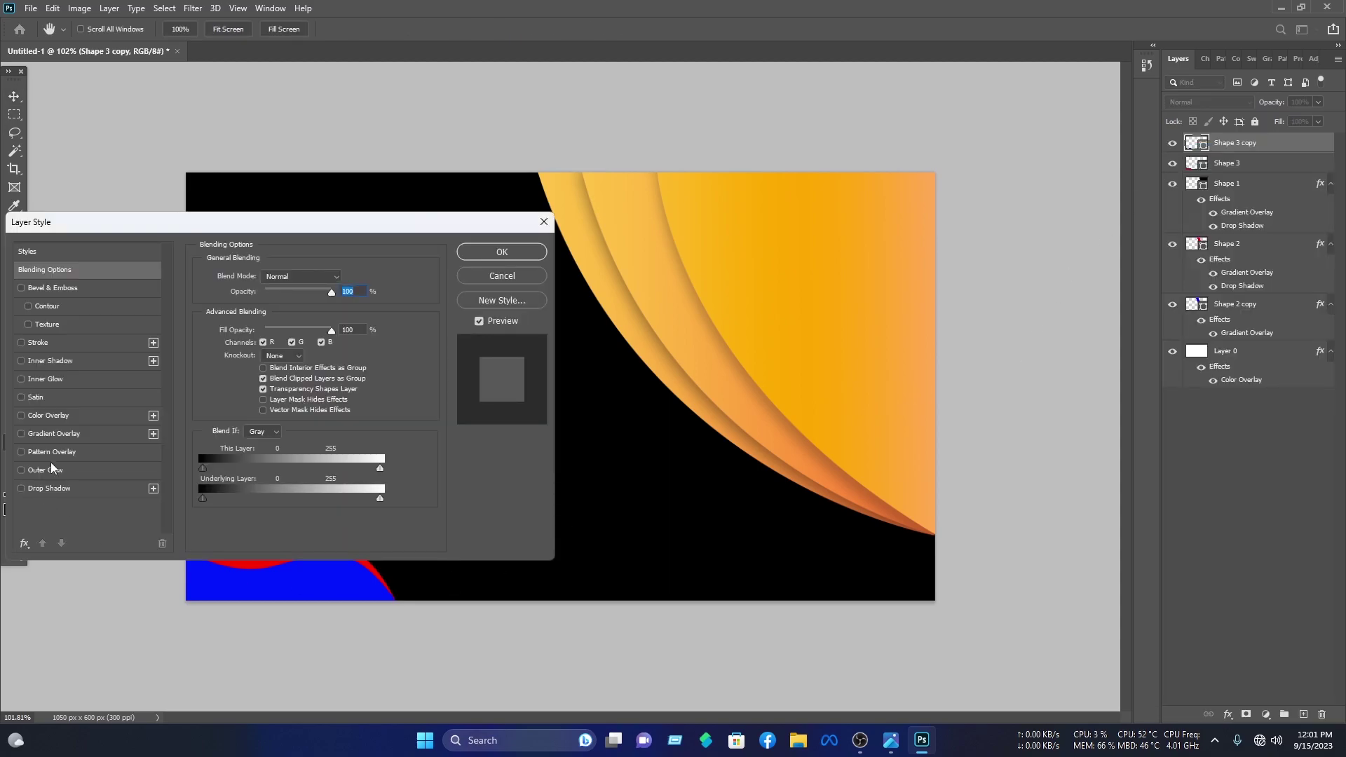
{"action": "left_click", "coordinate": [77, 434]}
{"action": "left_click_drag", "start_coordinate": [351, 210], "coordinate": [796, 241]}
{"action": "left_click", "coordinate": [947, 283]}
{"action": "left_click", "coordinate": [1027, 442]}
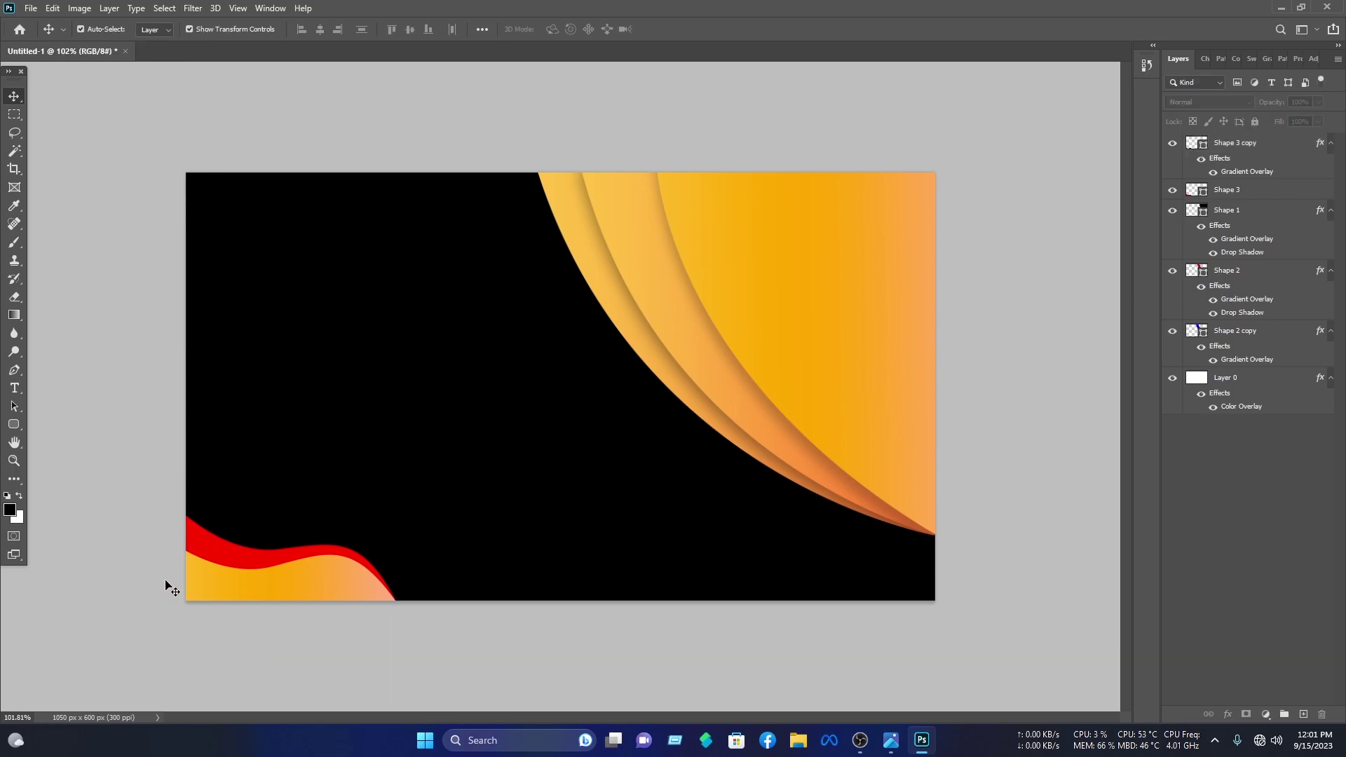
Add a Gradient Overlay to the red wave in the lower-left corner
{"action": "left_click", "coordinate": [246, 549]}
{"action": "right_click", "coordinate": [1273, 187]}
{"action": "left_click", "coordinate": [1164, 143]}
{"action": "left_click", "coordinate": [527, 468]}
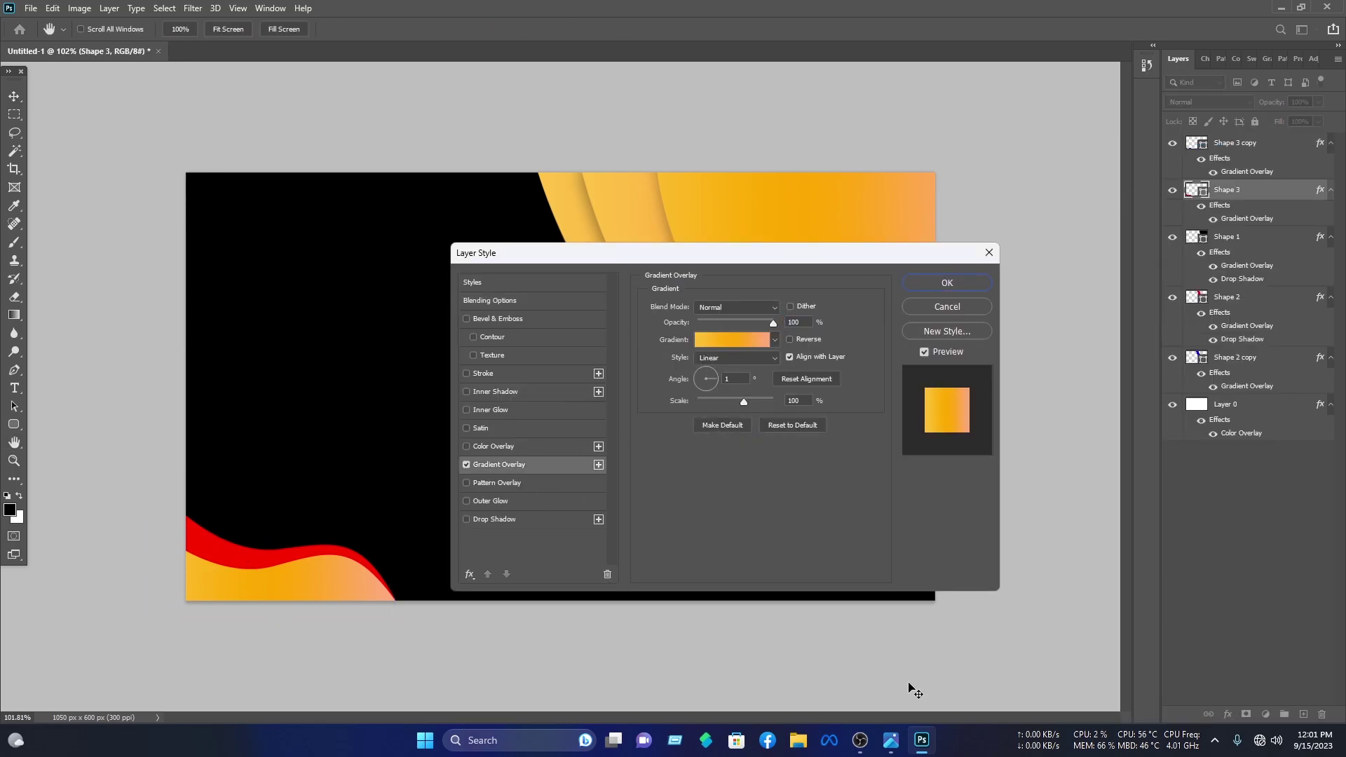
Delete the salmon end stop from the red wave's gradient and move the orange stop to location 90%
{"action": "left_click", "coordinate": [731, 339]}
{"action": "left_click", "coordinate": [534, 456]}
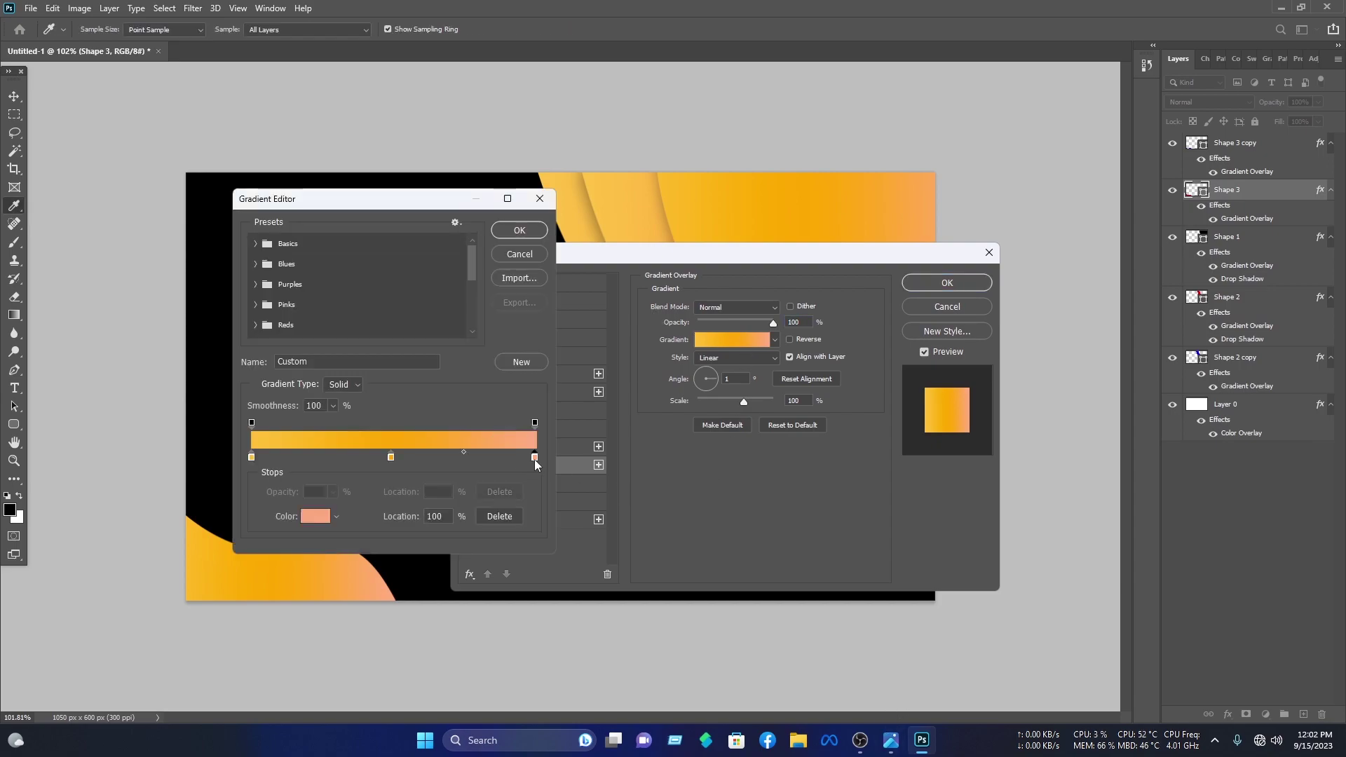
{"action": "left_click", "coordinate": [516, 517]}
{"action": "left_click_drag", "start_coordinate": [392, 457], "coordinate": [507, 460]}
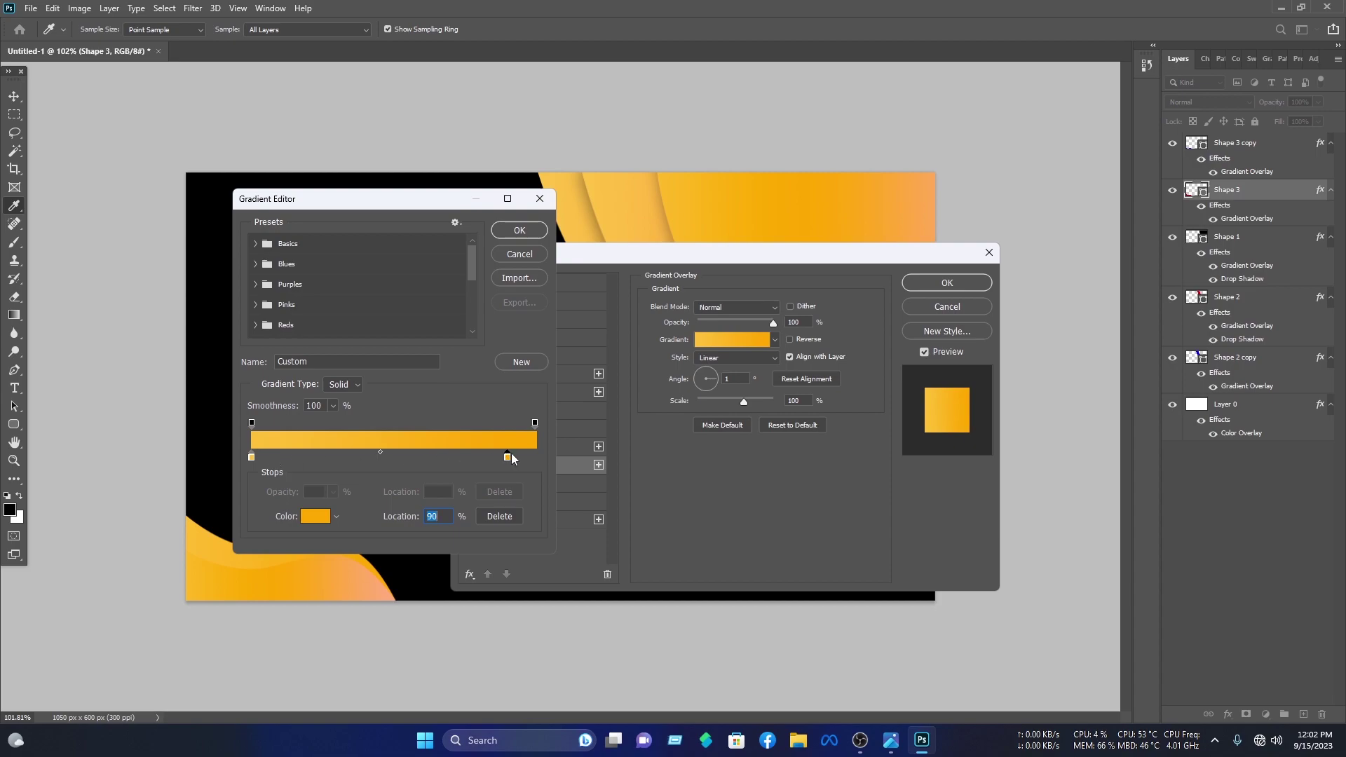
Recolor the gradient's 90% stop to dark brown 1d1300 and apply the Gradient Overlay to the wave
{"action": "left_click", "coordinate": [315, 516]}
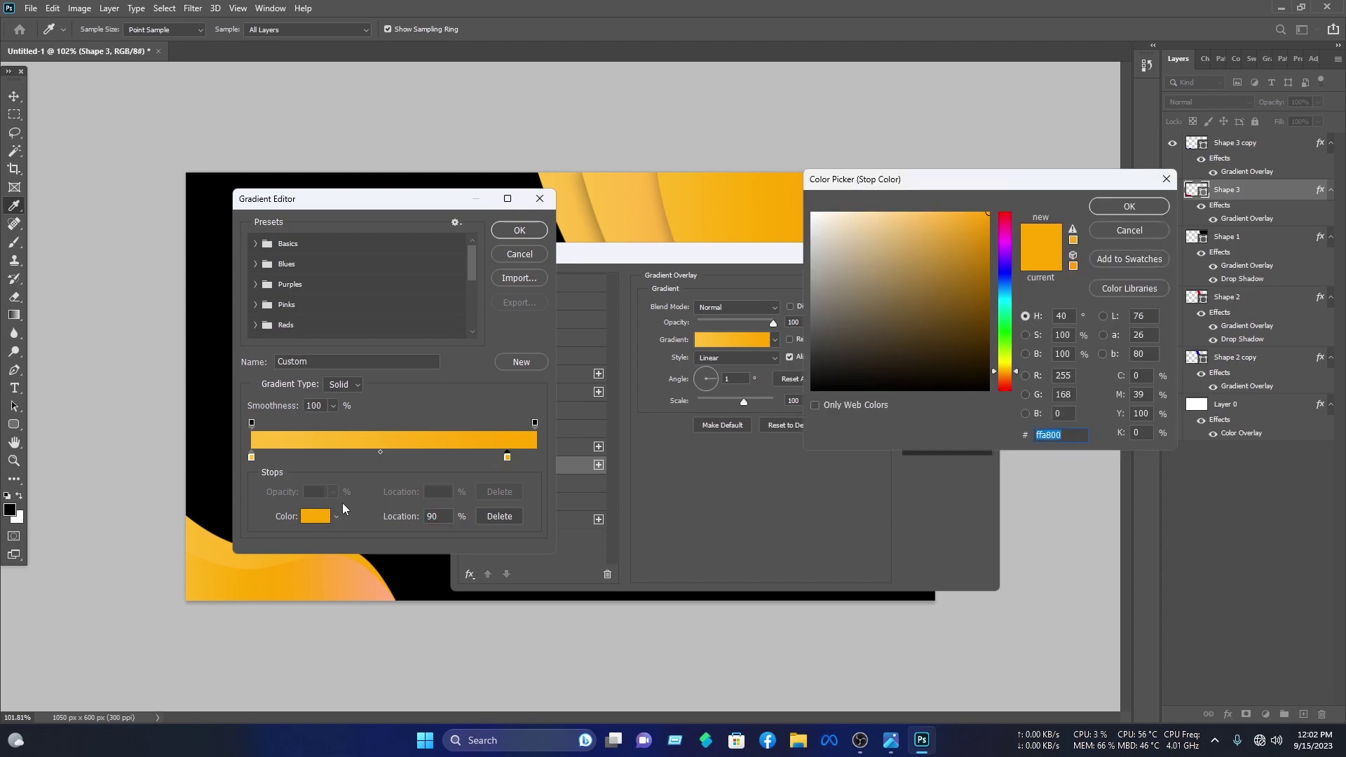
{"action": "mouse_move", "coordinate": [980, 276]}
{"action": "left_mouse_down"}
{"action": "mouse_move", "coordinate": [984, 365]}
{"action": "mouse_move", "coordinate": [1010, 360]}
{"action": "left_mouse_up"}
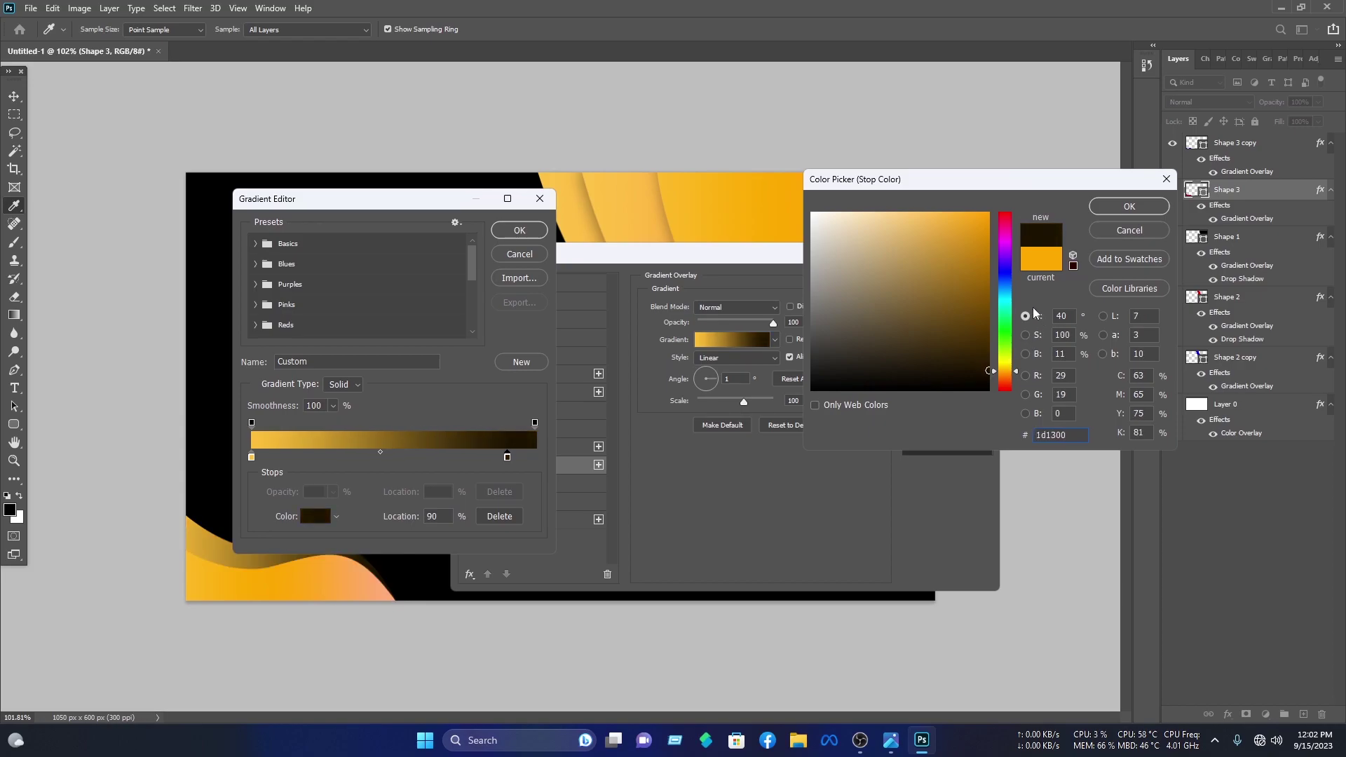
{"action": "left_click", "coordinate": [1129, 207]}
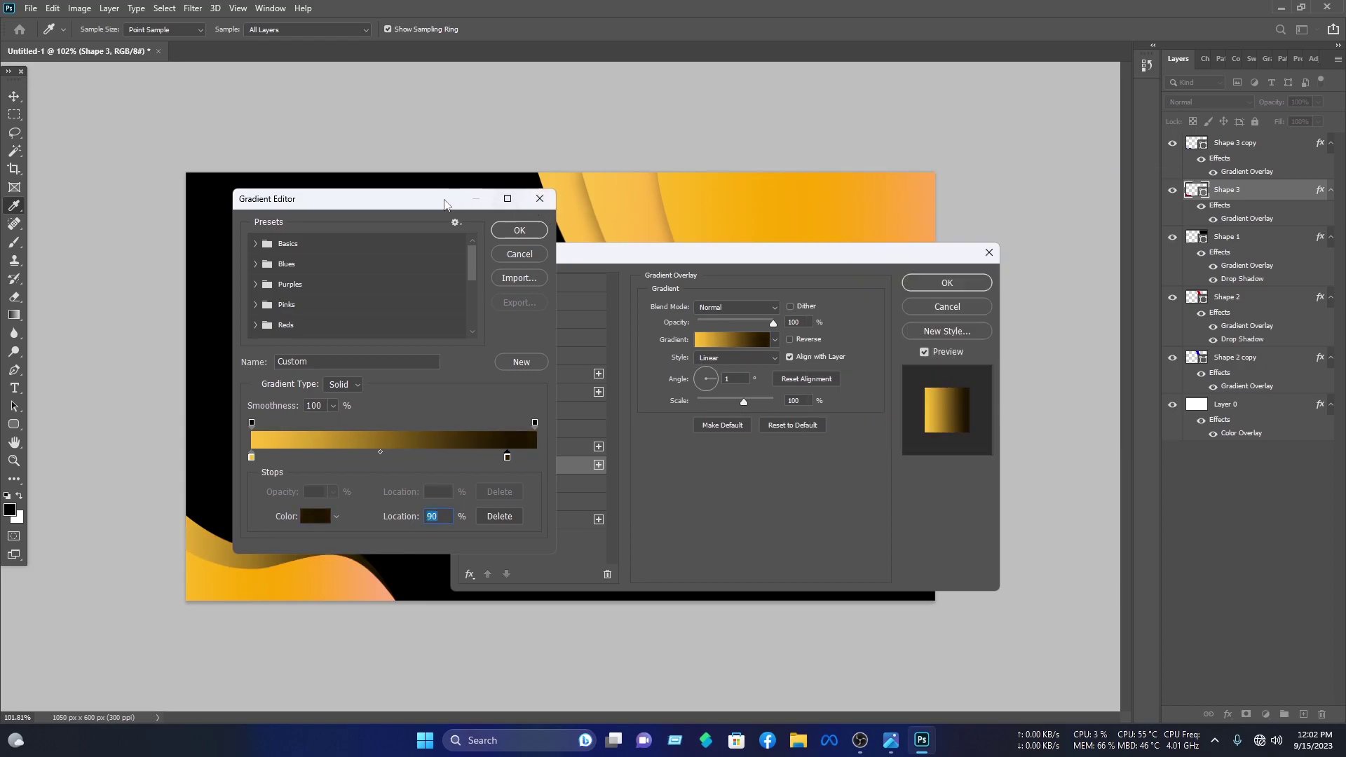
{"action": "left_click_drag", "start_coordinate": [452, 205], "coordinate": [678, 229]}
{"action": "left_click", "coordinate": [745, 255]}
{"action": "left_click", "coordinate": [947, 283]}
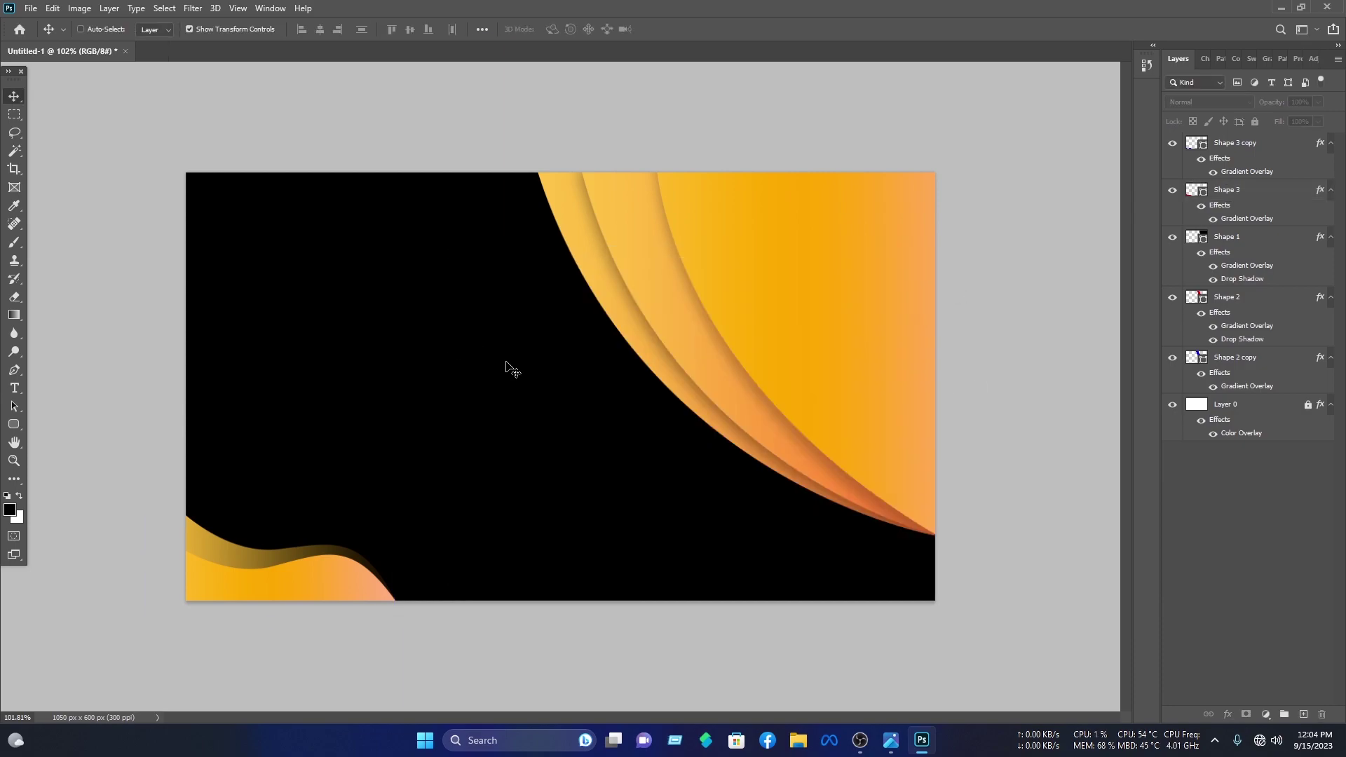
Paste the card's text and icons, and place the name, job title and profile icon in the design's upper-left area
{"action": "key", "text": "ctrl+v"}
{"action": "left_click_drag", "start_coordinate": [547, 275], "coordinate": [356, 233]}
{"action": "left_click_drag", "start_coordinate": [532, 286], "coordinate": [254, 216]}
{"action": "left_click_drag", "start_coordinate": [519, 234], "coordinate": [454, 228]}
{"action": "key", "text": "Return"}
Resize and position the phone, e-mail, website and location rows with their icons below the name
{"action": "left_click", "coordinate": [523, 514]}
{"action": "left_click_drag", "start_coordinate": [523, 514], "coordinate": [267, 340]}
{"action": "left_click_drag", "start_coordinate": [269, 344], "coordinate": [524, 524]}
{"action": "left_click_drag", "start_coordinate": [523, 478], "coordinate": [279, 329]}
{"action": "left_click_drag", "start_coordinate": [354, 373], "coordinate": [317, 358]}
{"action": "left_click_drag", "start_coordinate": [447, 400], "coordinate": [415, 397]}
{"action": "left_click_drag", "start_coordinate": [385, 386], "coordinate": [424, 397]}
{"action": "key", "text": "Return"}
{"action": "left_click_drag", "start_coordinate": [506, 477], "coordinate": [384, 356]}
{"action": "left_click", "coordinate": [326, 290]}
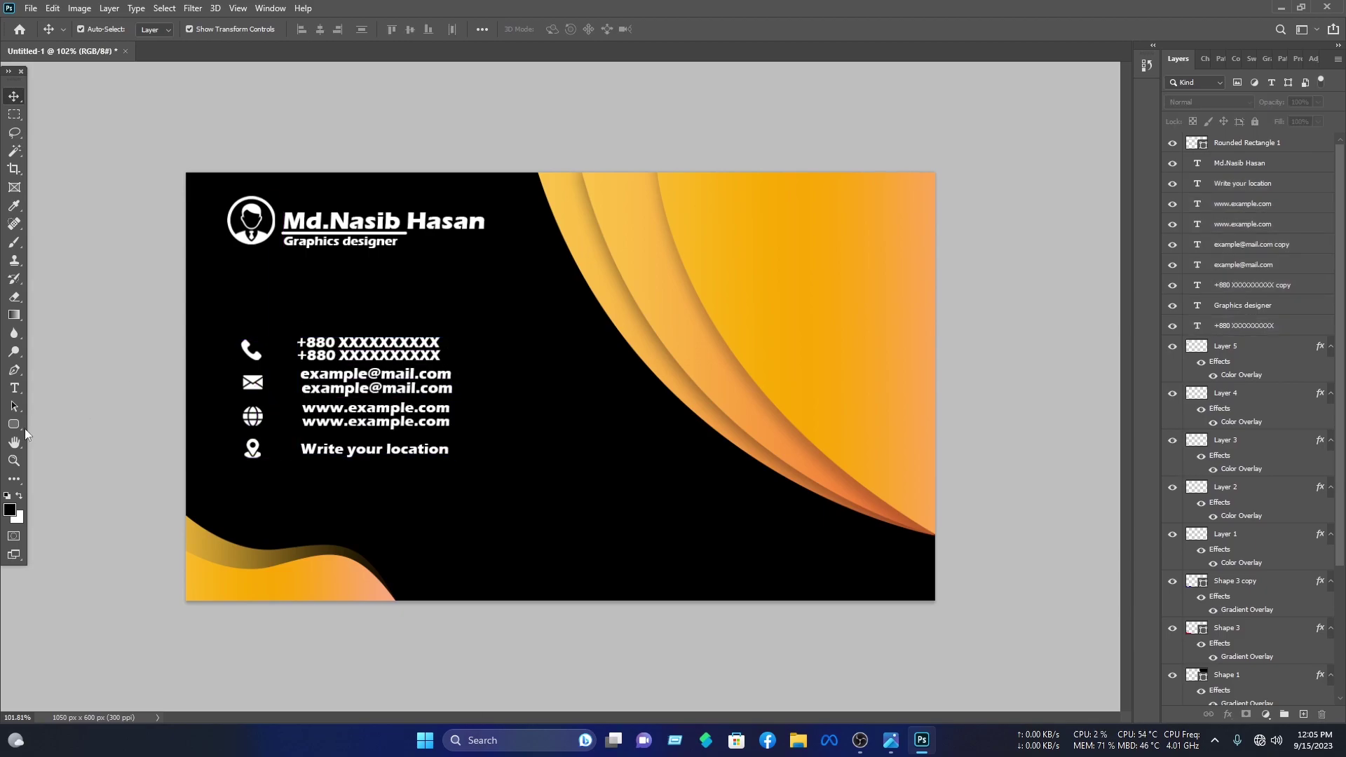
Draw a rectangle about 55 x 45 px over the phone icon and fill it with orange
{"action": "left_click", "coordinate": [13, 429]}
{"action": "left_click", "coordinate": [78, 424]}
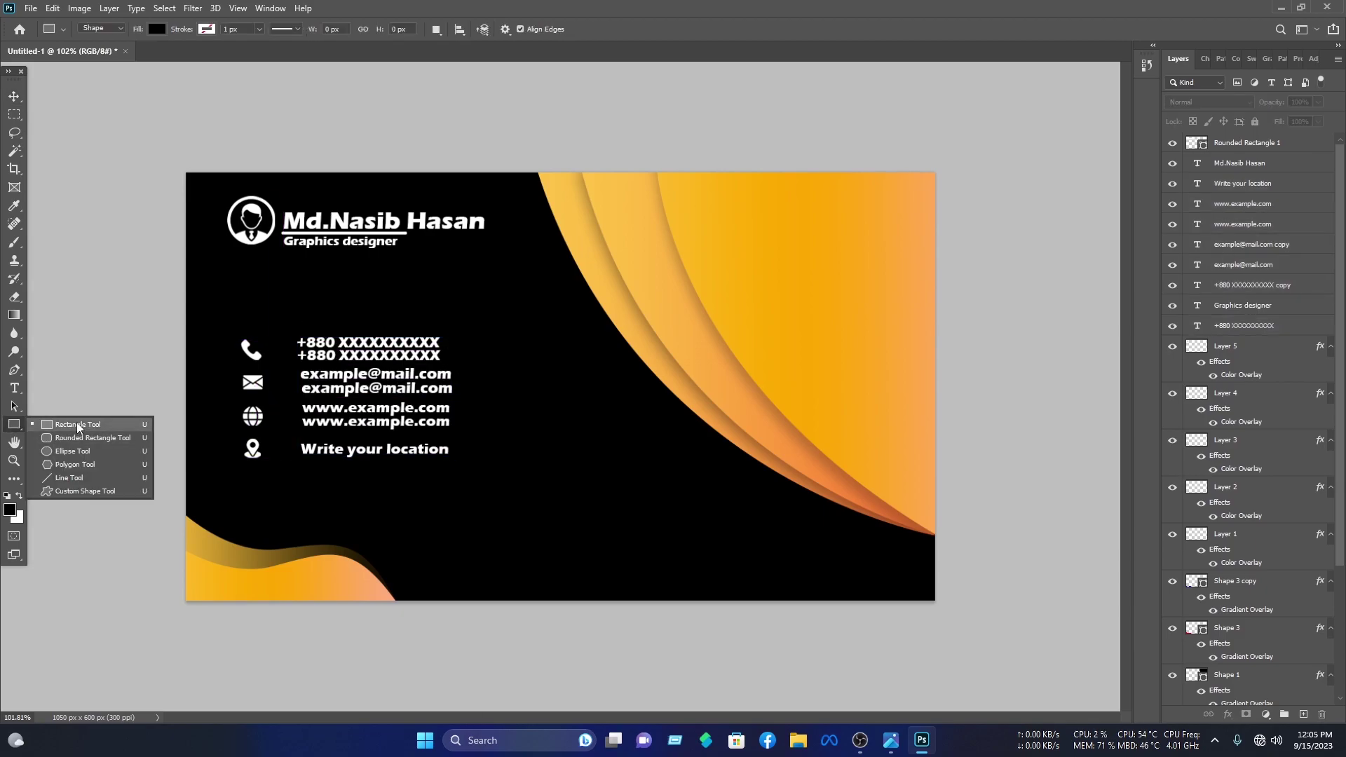
{"action": "left_click_drag", "start_coordinate": [229, 335], "coordinate": [267, 366]}
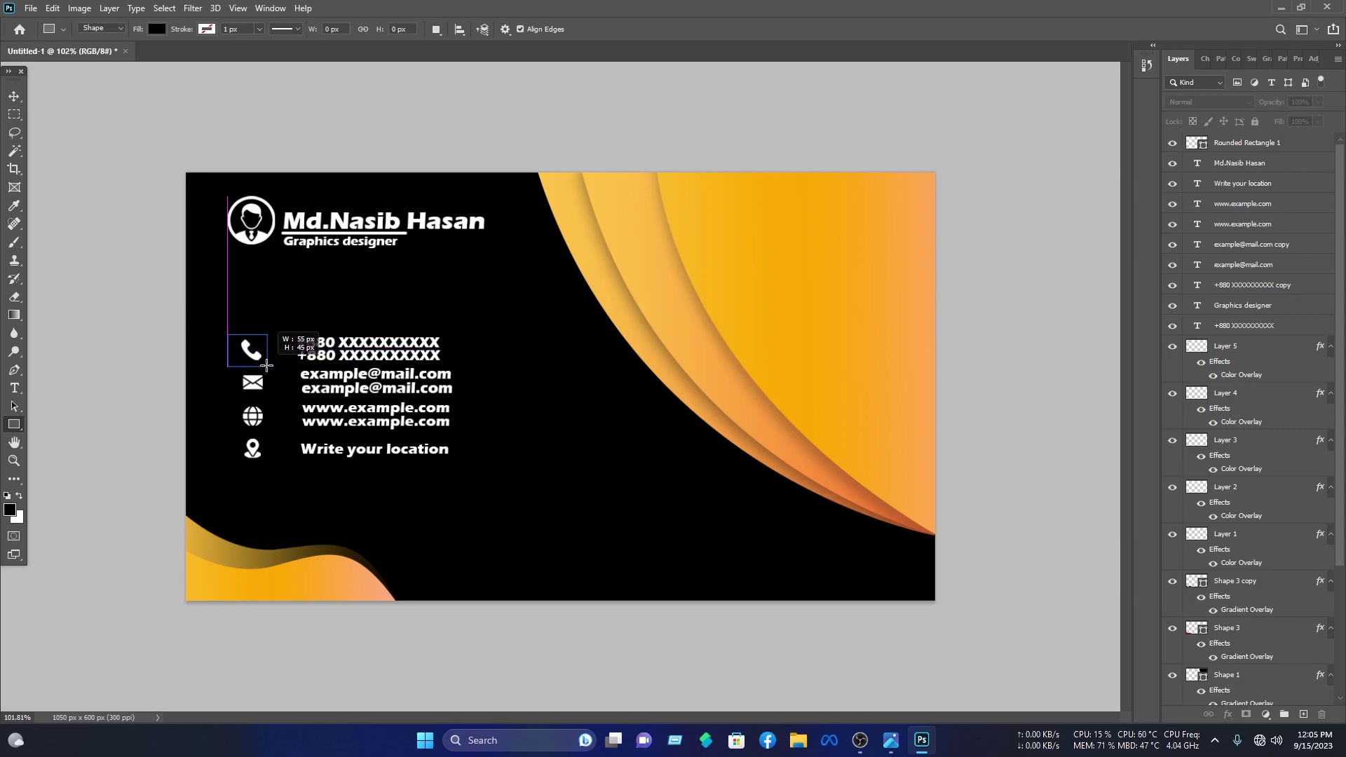
{"action": "left_click", "coordinate": [14, 96]}
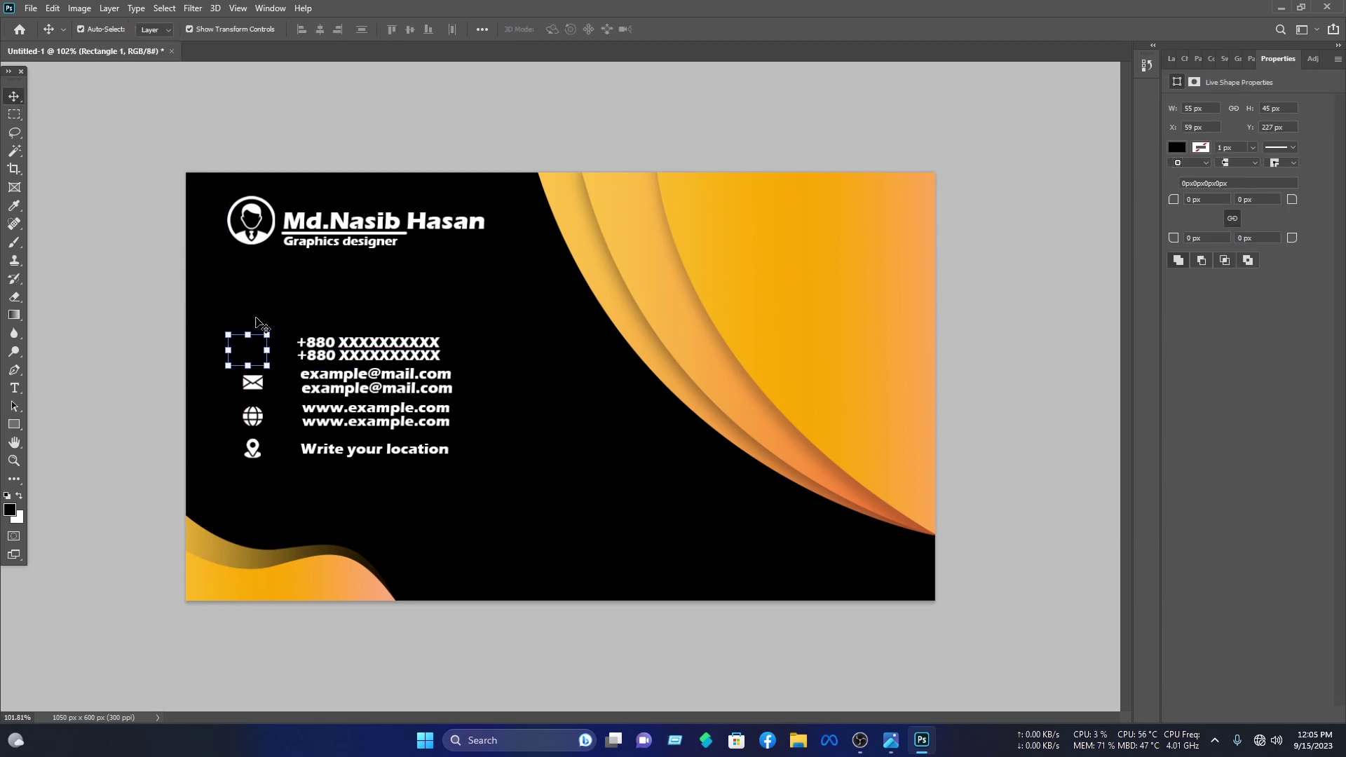
{"action": "left_click", "coordinate": [1178, 148]}
{"action": "left_click", "coordinate": [1153, 222]}
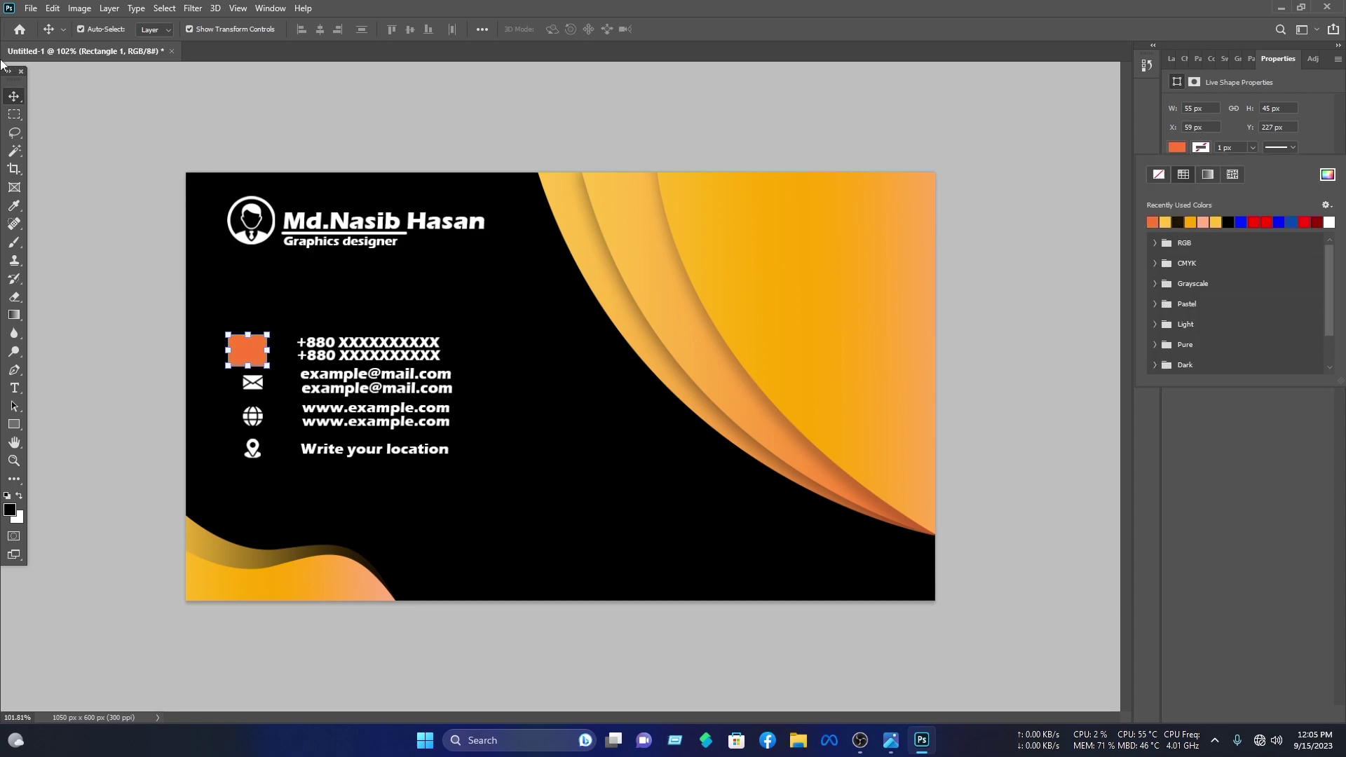
{"action": "left_click", "coordinate": [13, 98]}
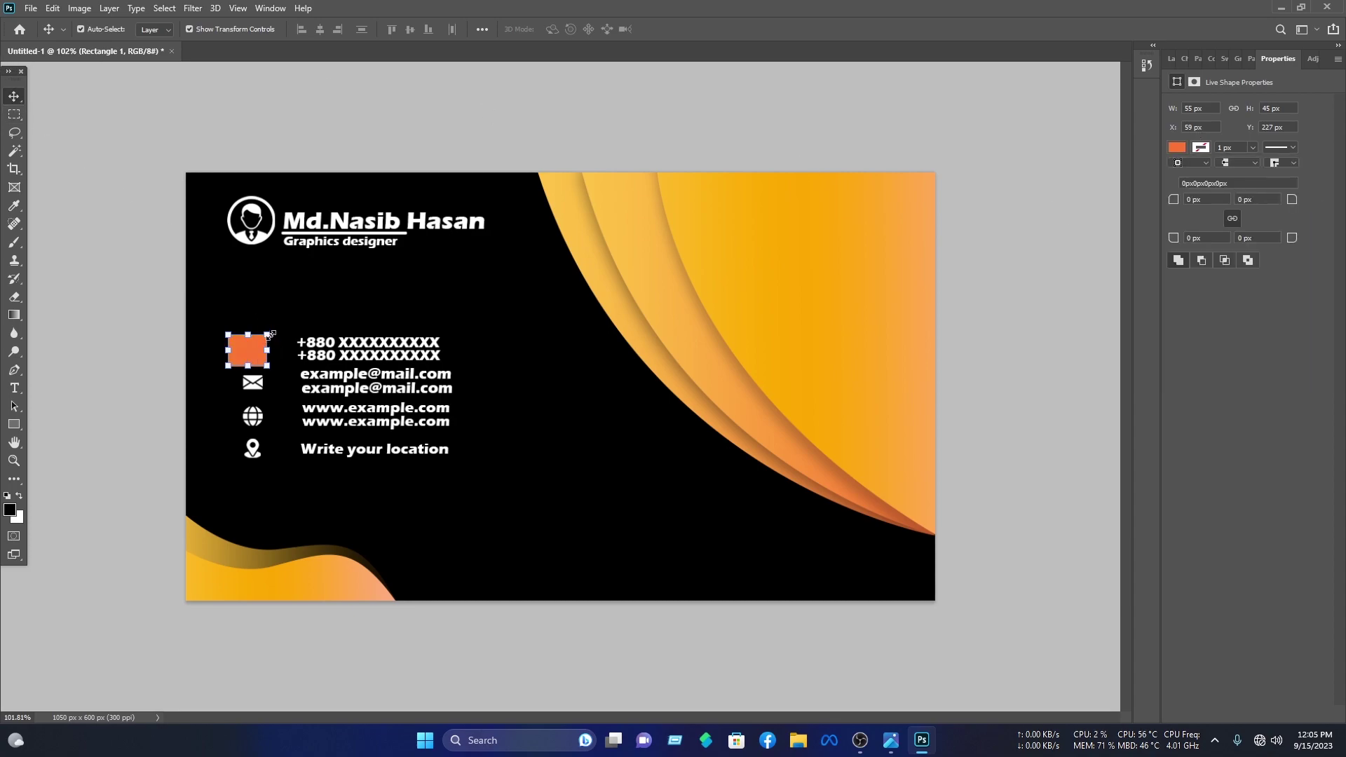
Skew the orange rectangle into a slanted parallelogram
{"action": "key", "text": "ctrl+t"}
{"action": "right_click", "coordinate": [256, 345]}
{"action": "left_click", "coordinate": [299, 378]}
{"action": "mouse_move", "coordinate": [267, 337]}
{"action": "left_mouse_down"}
{"action": "mouse_move", "coordinate": [280, 337]}
{"action": "mouse_move", "coordinate": [239, 335]}
{"action": "mouse_move", "coordinate": [282, 351]}
{"action": "left_mouse_up"}
{"action": "left_click", "coordinate": [695, 30]}
Move the parallelogram's layer beneath the icons and duplicate it behind the mail, globe and location icons
{"action": "left_click", "coordinate": [1170, 60]}
{"action": "left_click_drag", "start_coordinate": [1255, 142], "coordinate": [1246, 642]}
{"action": "left_click_drag", "start_coordinate": [274, 344], "coordinate": [270, 445]}
Lock the layers of the phone, mail, globe and location icons
{"action": "left_click", "coordinate": [252, 382]}
{"action": "left_click", "coordinate": [253, 415], "text": "shift"}
{"action": "left_click", "coordinate": [251, 349], "text": "shift"}
{"action": "left_click", "coordinate": [252, 449], "text": "shift"}
{"action": "left_click", "coordinate": [1255, 121]}
Scale down the parallelogram behind the mail icon to match the one behind the phone icon
{"action": "left_click", "coordinate": [250, 348]}
{"action": "right_click", "coordinate": [1234, 690]}
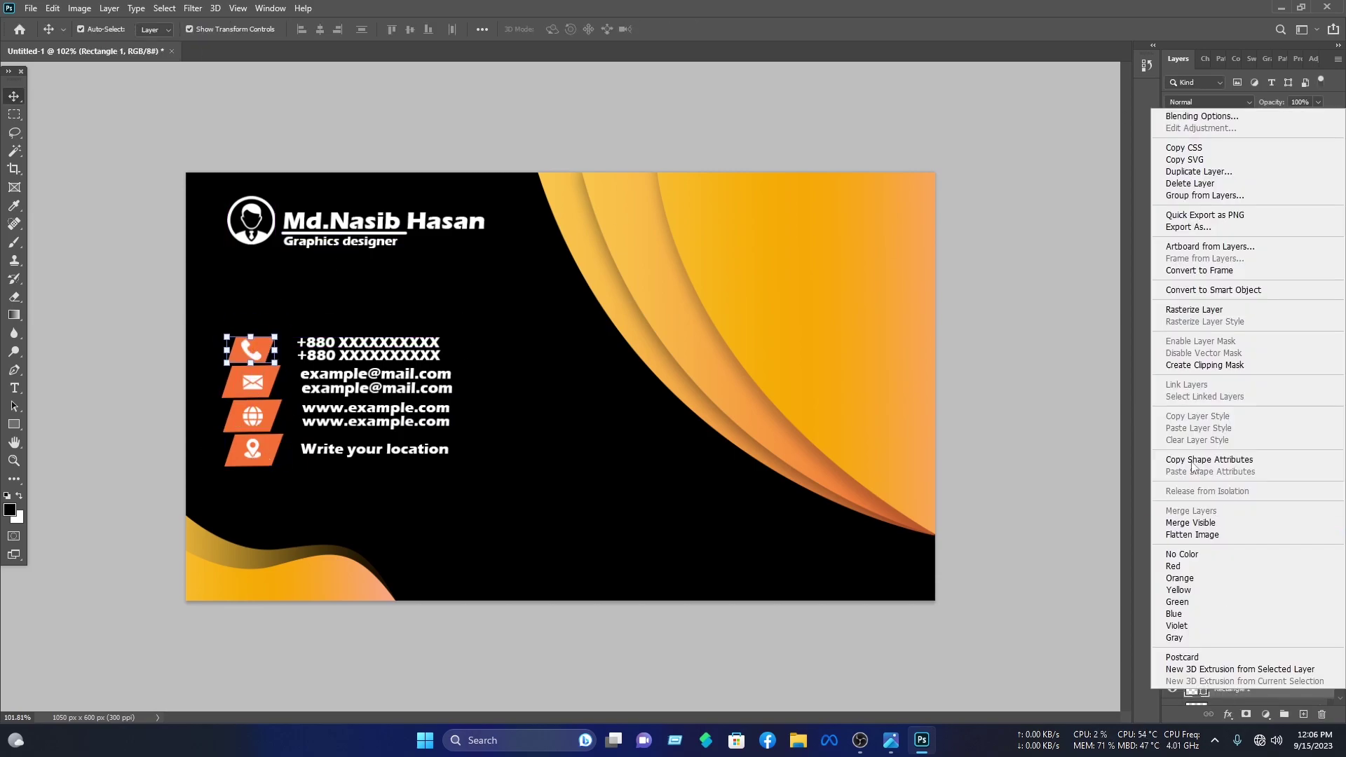
{"action": "left_click", "coordinate": [523, 165]}
{"action": "left_click", "coordinate": [272, 372]}
{"action": "left_click_drag", "start_coordinate": [280, 365], "coordinate": [274, 371]}
{"action": "left_click_drag", "start_coordinate": [268, 376], "coordinate": [275, 437]}
Scale down the parallelograms behind the globe and location icons, setting the location one to 77.55%
{"action": "left_click", "coordinate": [494, 174]}
{"action": "left_click", "coordinate": [251, 416]}
{"action": "left_click", "coordinate": [1254, 121]}
{"action": "left_click", "coordinate": [1319, 648]}
{"action": "left_click", "coordinate": [272, 410]}
{"action": "left_click", "coordinate": [535, 451]}
{"action": "left_click", "coordinate": [272, 445]}
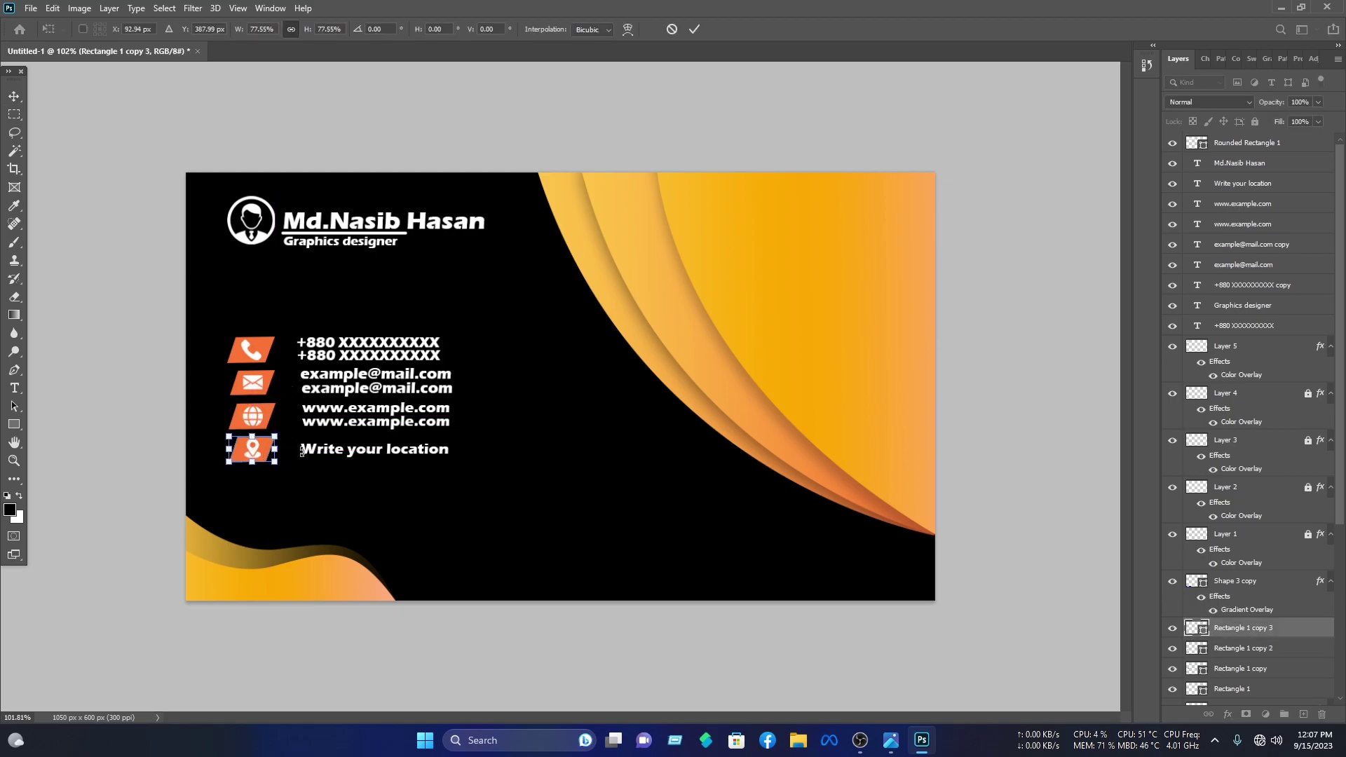
{"action": "left_click", "coordinate": [284, 489]}
Move the contact text rows closer to their icons and align each row with its parallelogram
{"action": "left_click_drag", "start_coordinate": [481, 466], "coordinate": [333, 324]}
{"action": "left_click_drag", "start_coordinate": [365, 409], "coordinate": [349, 410]}
{"action": "left_click_drag", "start_coordinate": [466, 361], "coordinate": [393, 332]}
{"action": "left_click_drag", "start_coordinate": [382, 345], "coordinate": [385, 344]}
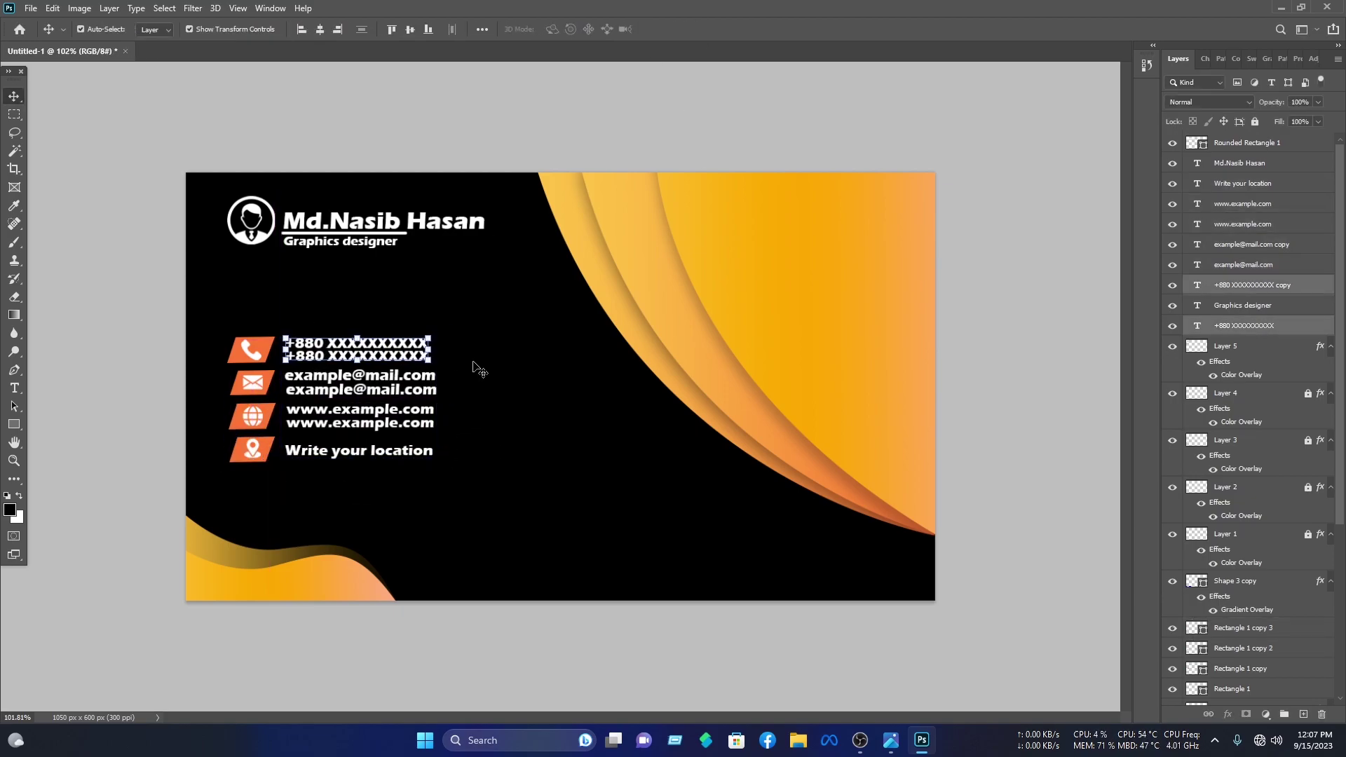
{"action": "left_click_drag", "start_coordinate": [478, 369], "coordinate": [419, 387]}
{"action": "left_click_drag", "start_coordinate": [471, 433], "coordinate": [360, 421]}
Enlarge the "Write your location" text slightly
{"action": "left_click", "coordinate": [379, 450]}
{"action": "left_click_drag", "start_coordinate": [434, 443], "coordinate": [451, 441]}
{"action": "left_click", "coordinate": [554, 476]}
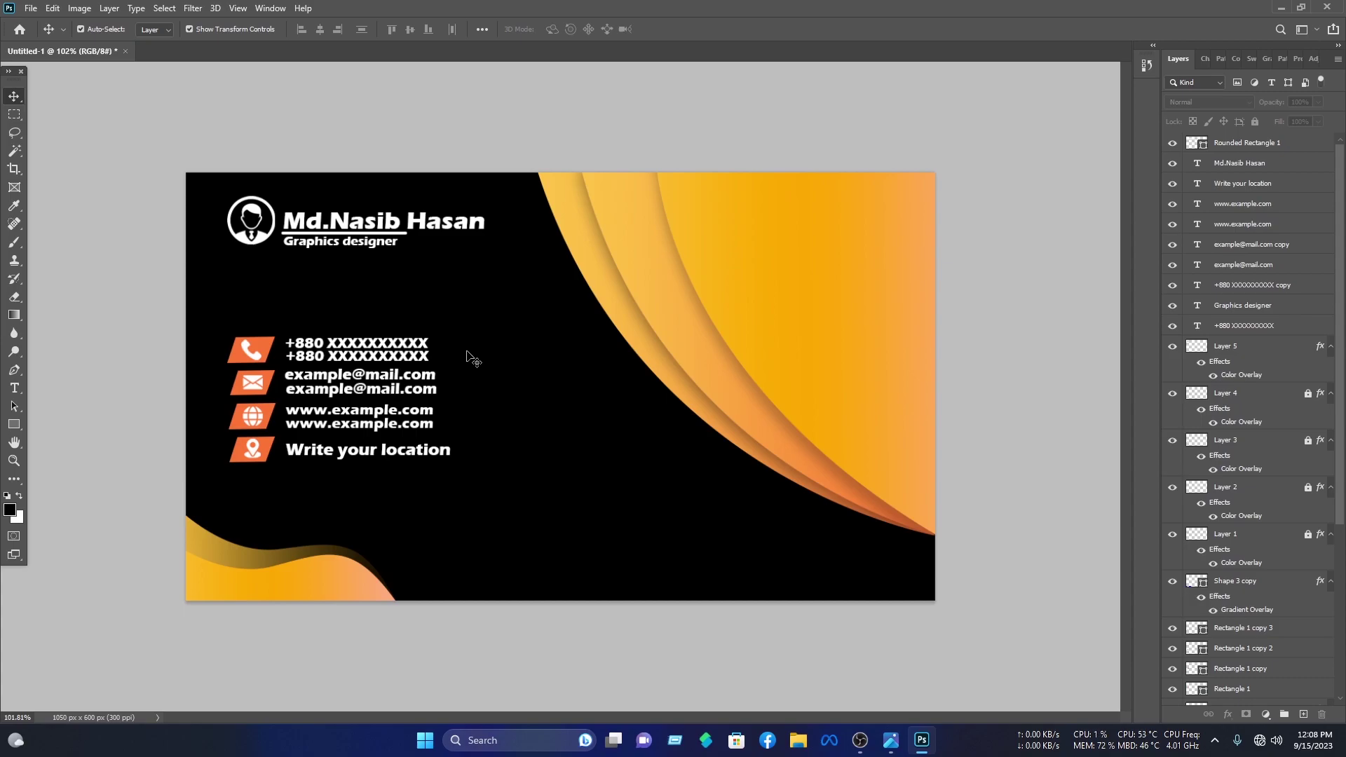
Open the logo image file Nasib IT.png
{"action": "left_click", "coordinate": [31, 9]}
{"action": "left_click", "coordinate": [42, 38]}
{"action": "left_click", "coordinate": [91, 277]}
{"action": "scroll", "coordinate": [267, 168], "scroll_direction": "down", "scroll_amount": 3}
{"action": "double_click", "coordinate": [274, 169]}
{"action": "double_click", "coordinate": [284, 165]}
Bring the circular logo into the card design, scale it down and place it near the lower middle
{"action": "left_click_drag", "start_coordinate": [561, 378], "coordinate": [622, 240]}
{"action": "left_click_drag", "start_coordinate": [962, 240], "coordinate": [836, 305]}
{"action": "left_click_drag", "start_coordinate": [836, 306], "coordinate": [760, 440]}
{"action": "left_click_drag", "start_coordinate": [794, 424], "coordinate": [670, 481]}
{"action": "left_click_drag", "start_coordinate": [696, 419], "coordinate": [692, 422]}
{"action": "left_click_drag", "start_coordinate": [666, 478], "coordinate": [639, 504]}
{"action": "key", "text": "Return"}
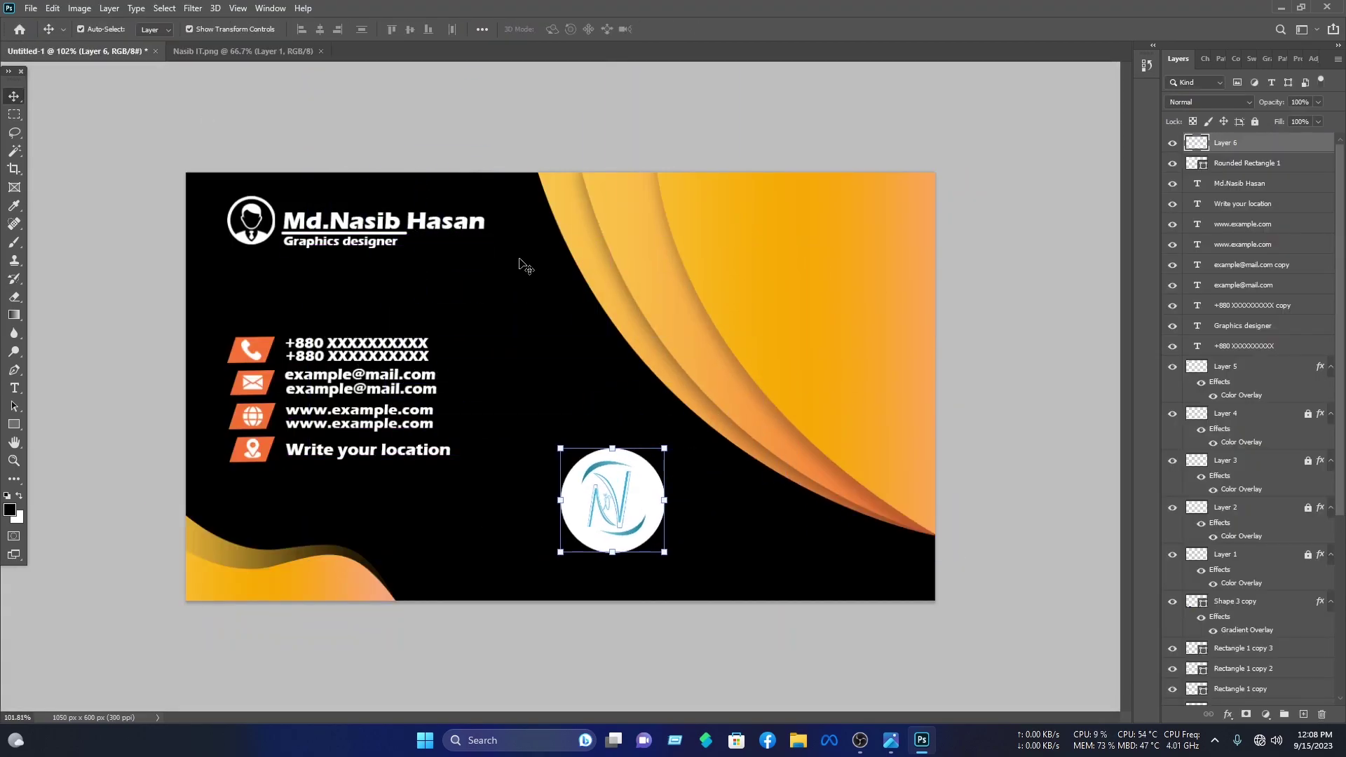
Draw a circle about 190 x 191 px over the logo with the Ellipse tool
{"action": "left_click", "coordinate": [517, 269]}
{"action": "left_click", "coordinate": [8, 426]}
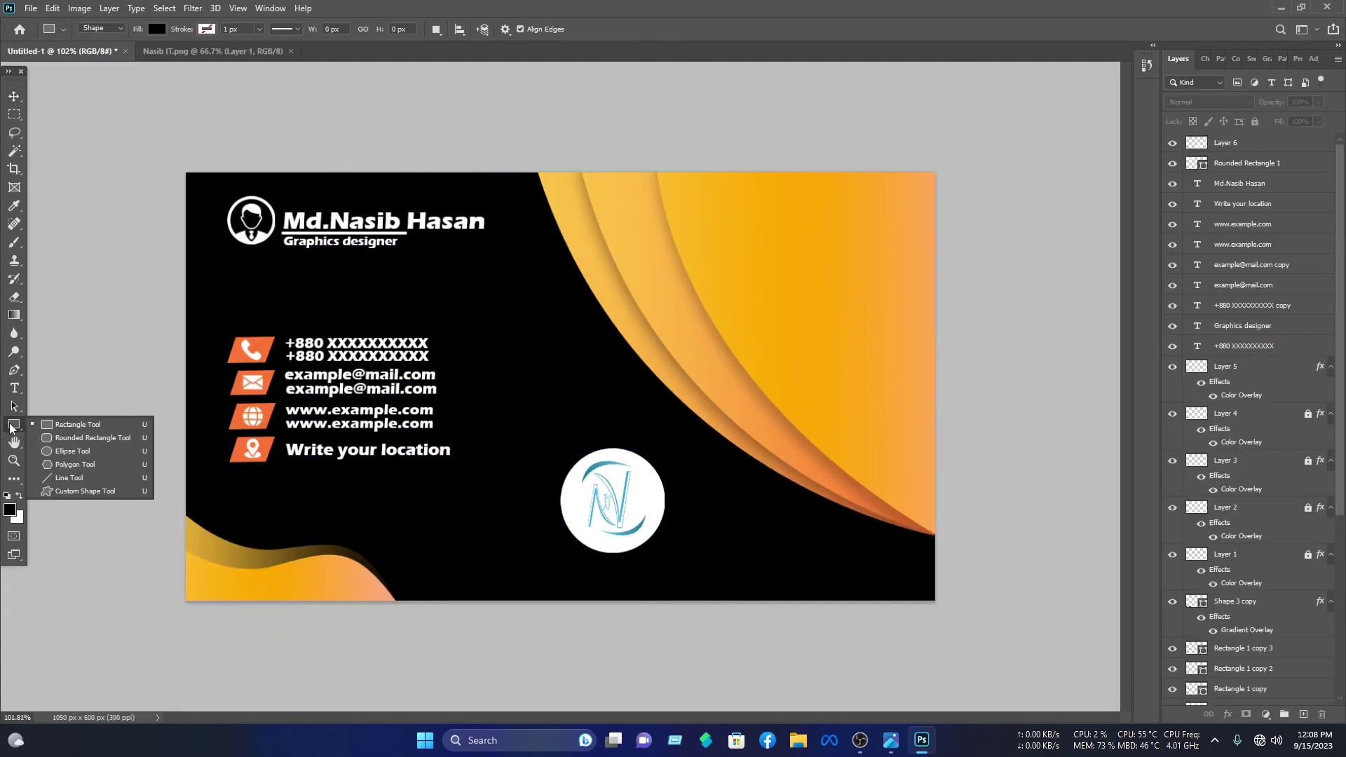
{"action": "left_click", "coordinate": [90, 452]}
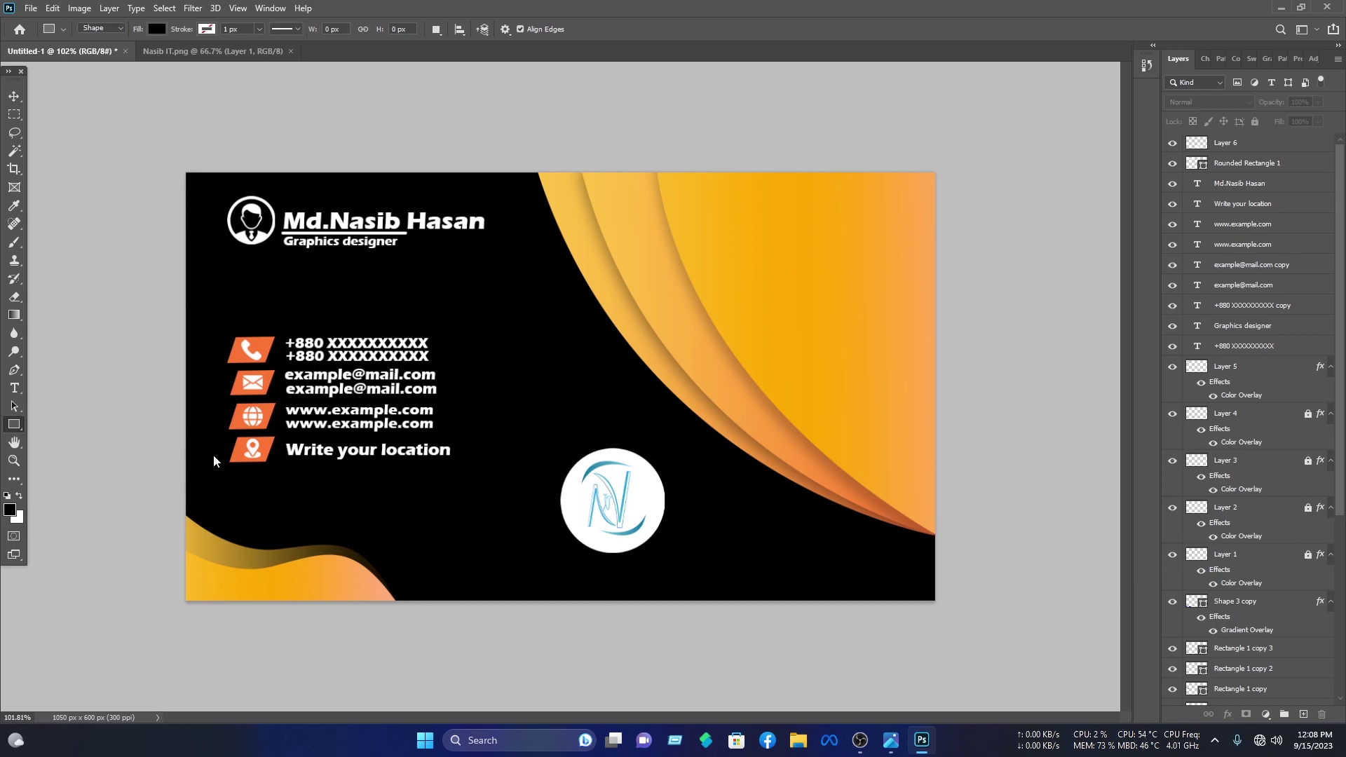
{"action": "left_click_drag", "start_coordinate": [543, 428], "coordinate": [677, 563]}
{"action": "key", "text": "v"}
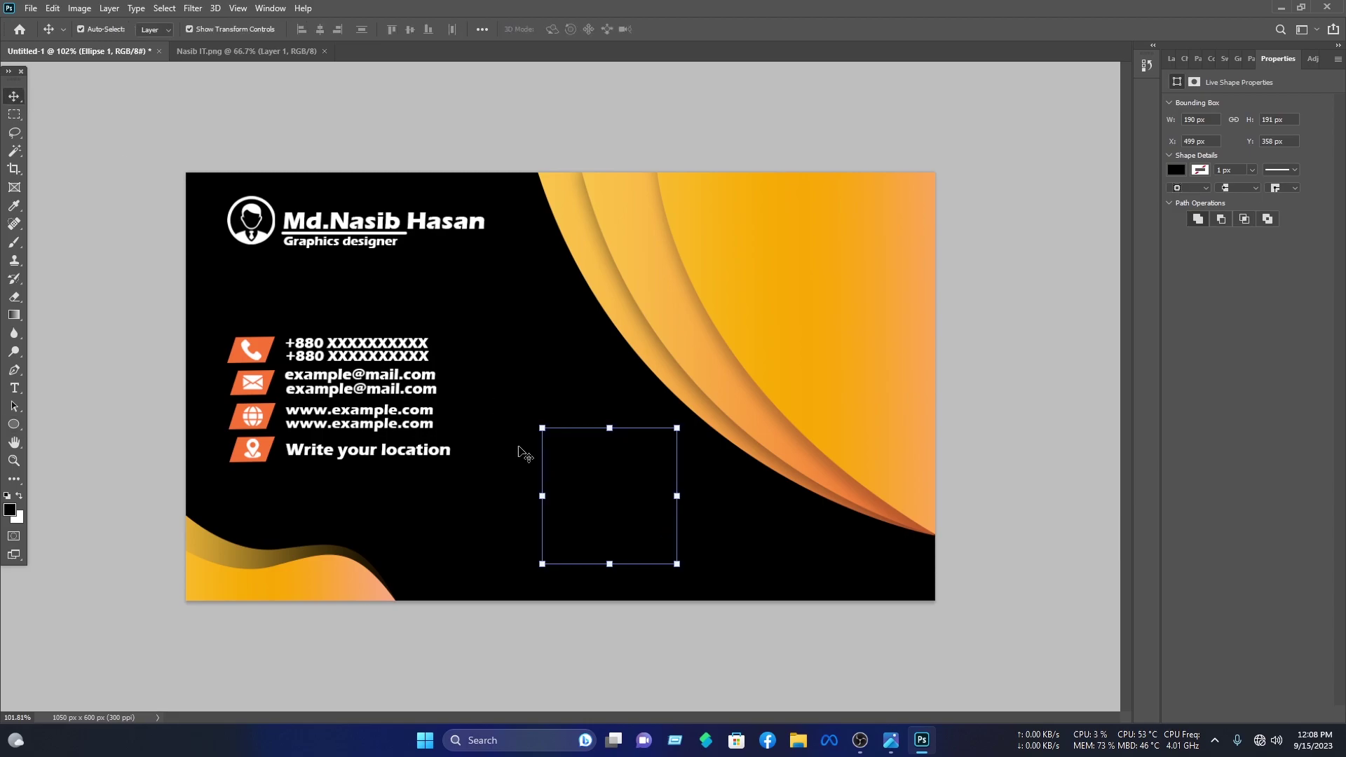
Fill the circle with golden yellow and move its layer beneath the logo
{"action": "left_click", "coordinate": [1182, 170]}
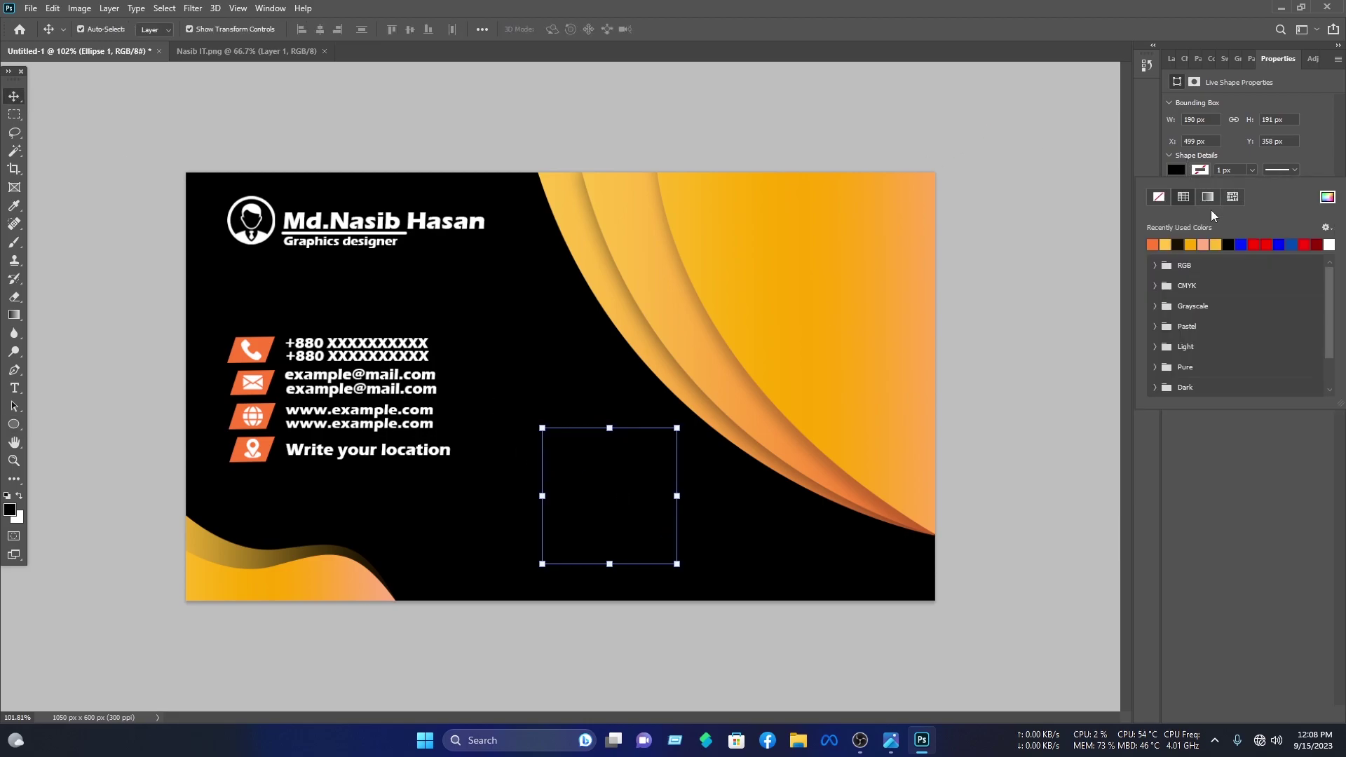
{"action": "left_click", "coordinate": [1177, 245]}
{"action": "left_click", "coordinate": [1171, 58]}
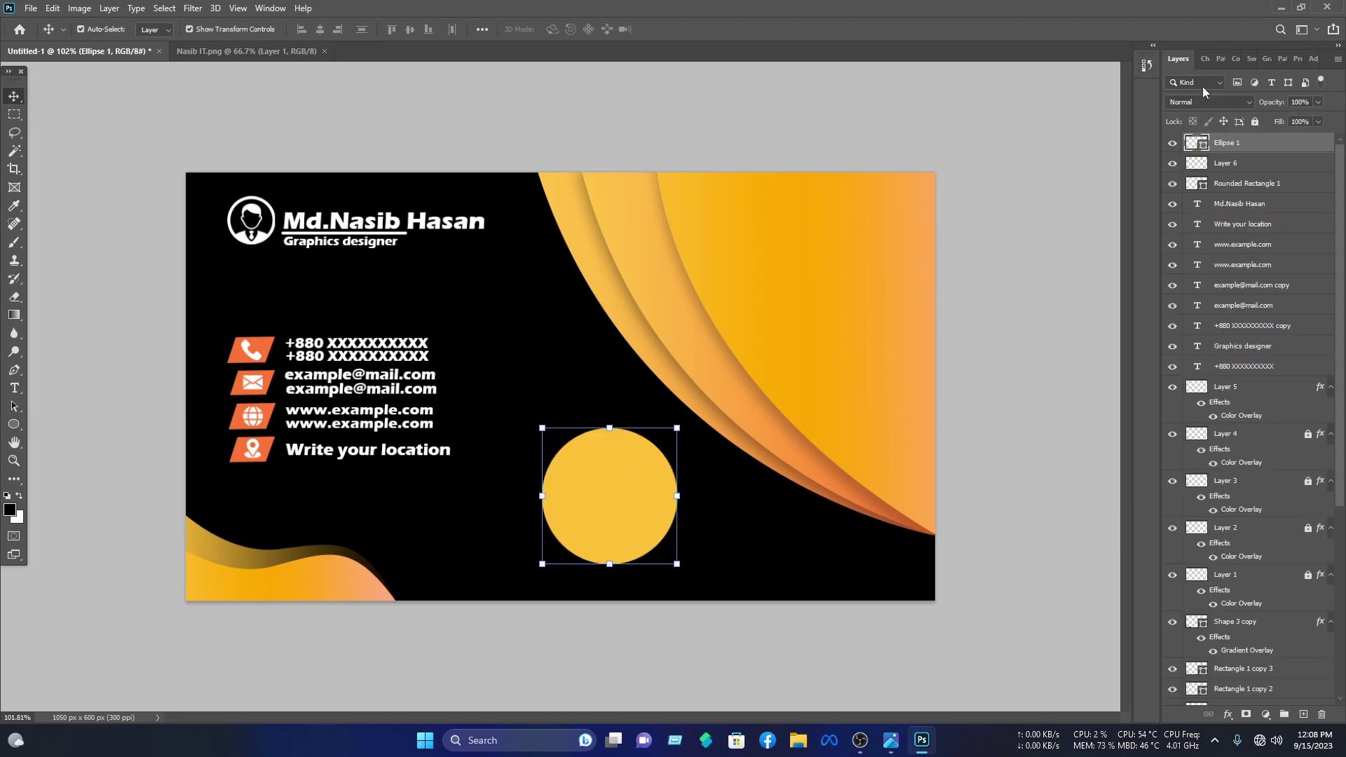
{"action": "left_click_drag", "start_coordinate": [1235, 143], "coordinate": [1252, 694]}
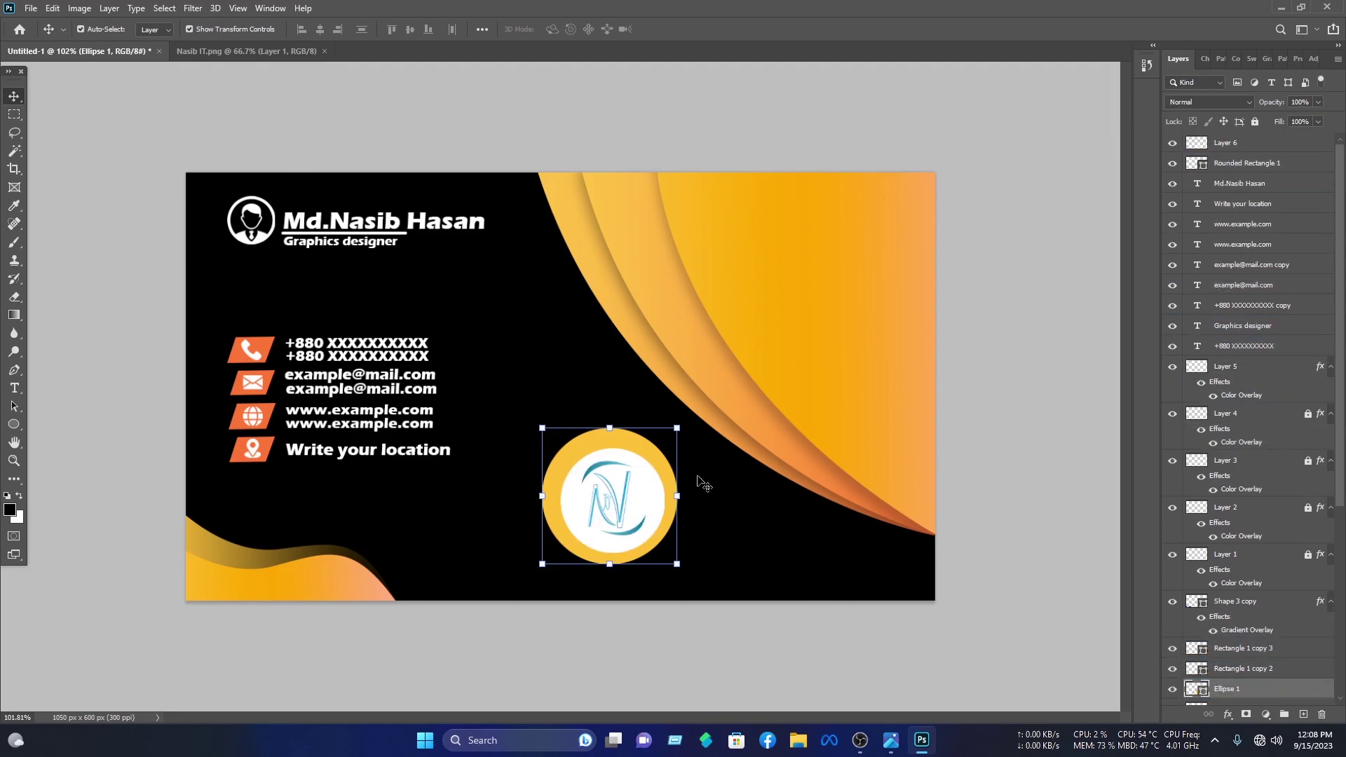
Resize and center the golden circle around the logo, and duplicate it with the copy scaled to 123.74%
{"action": "left_click_drag", "start_coordinate": [651, 460], "coordinate": [673, 500]}
{"action": "left_click_drag", "start_coordinate": [556, 497], "coordinate": [561, 498]}
{"action": "key", "text": "Return"}
{"action": "left_click_drag", "start_coordinate": [664, 469], "coordinate": [663, 461]}
{"action": "mouse_move", "coordinate": [691, 418]}
{"action": "left_mouse_down"}
{"action": "mouse_move", "coordinate": [706, 391]}
{"action": "mouse_move", "coordinate": [698, 434]}
{"action": "mouse_move", "coordinate": [702, 420]}
{"action": "left_mouse_up"}
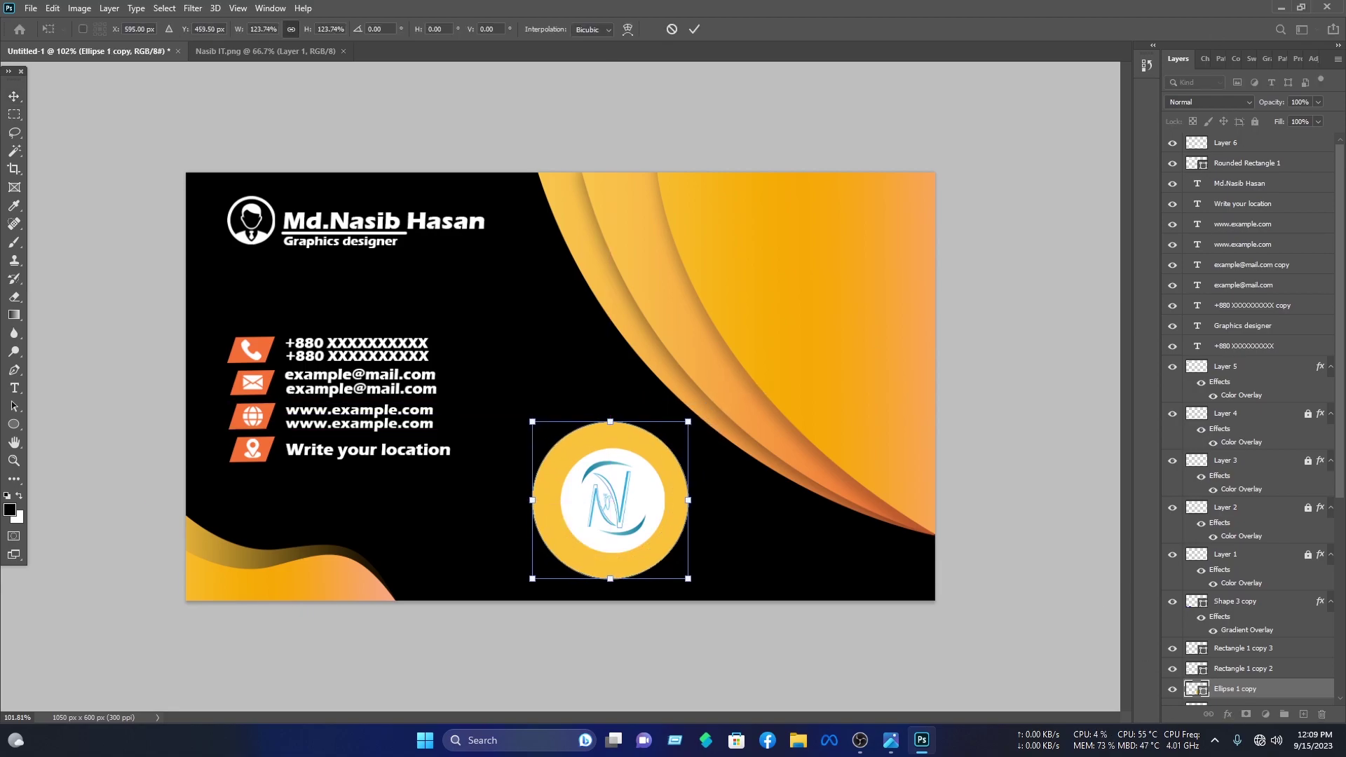
Recolor the circle copy to dark golden brown and set it slightly smaller beneath the golden circle
{"action": "double_click", "coordinate": [1190, 693]}
{"action": "left_click_drag", "start_coordinate": [374, 362], "coordinate": [378, 387]}
{"action": "left_click", "coordinate": [524, 309]}
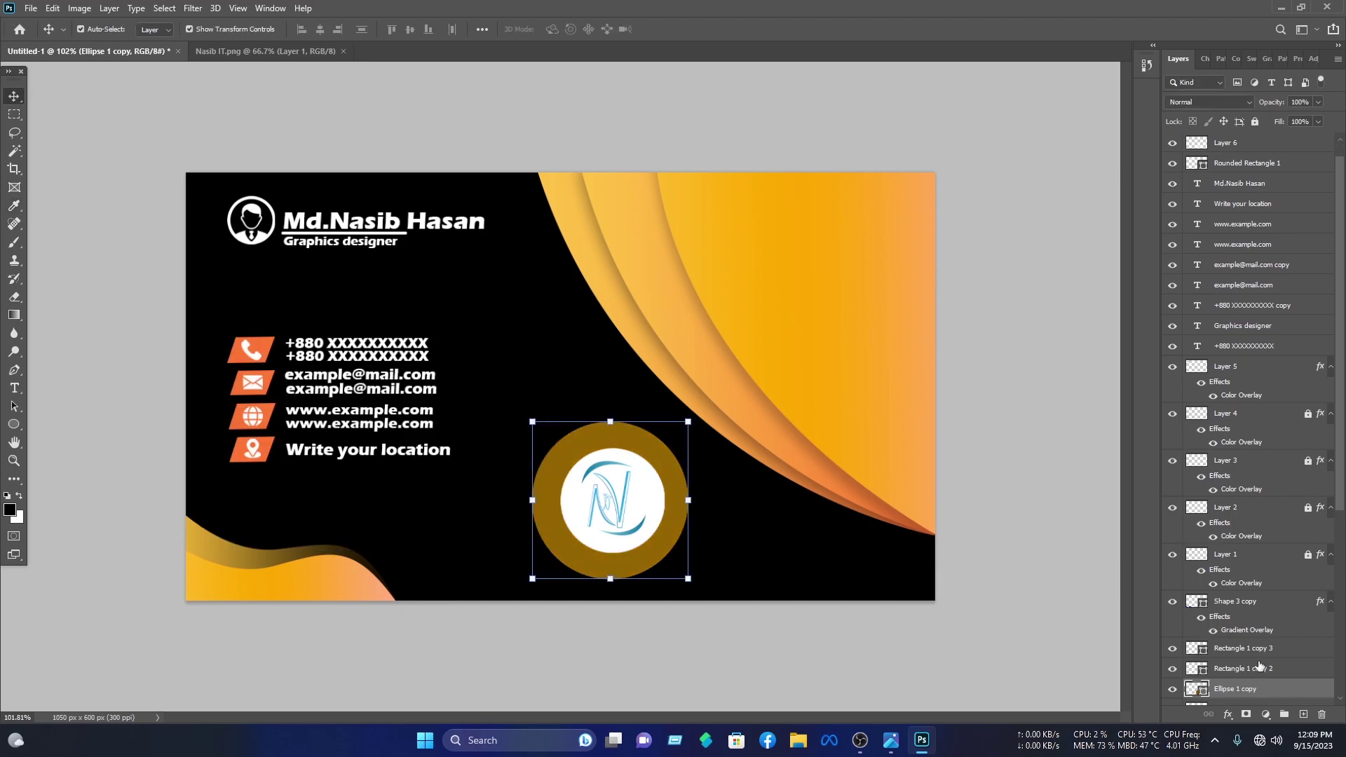
{"action": "scroll", "coordinate": [1260, 666], "scroll_direction": "down", "scroll_amount": 3}
{"action": "left_click_drag", "start_coordinate": [1263, 573], "coordinate": [1262, 597]}
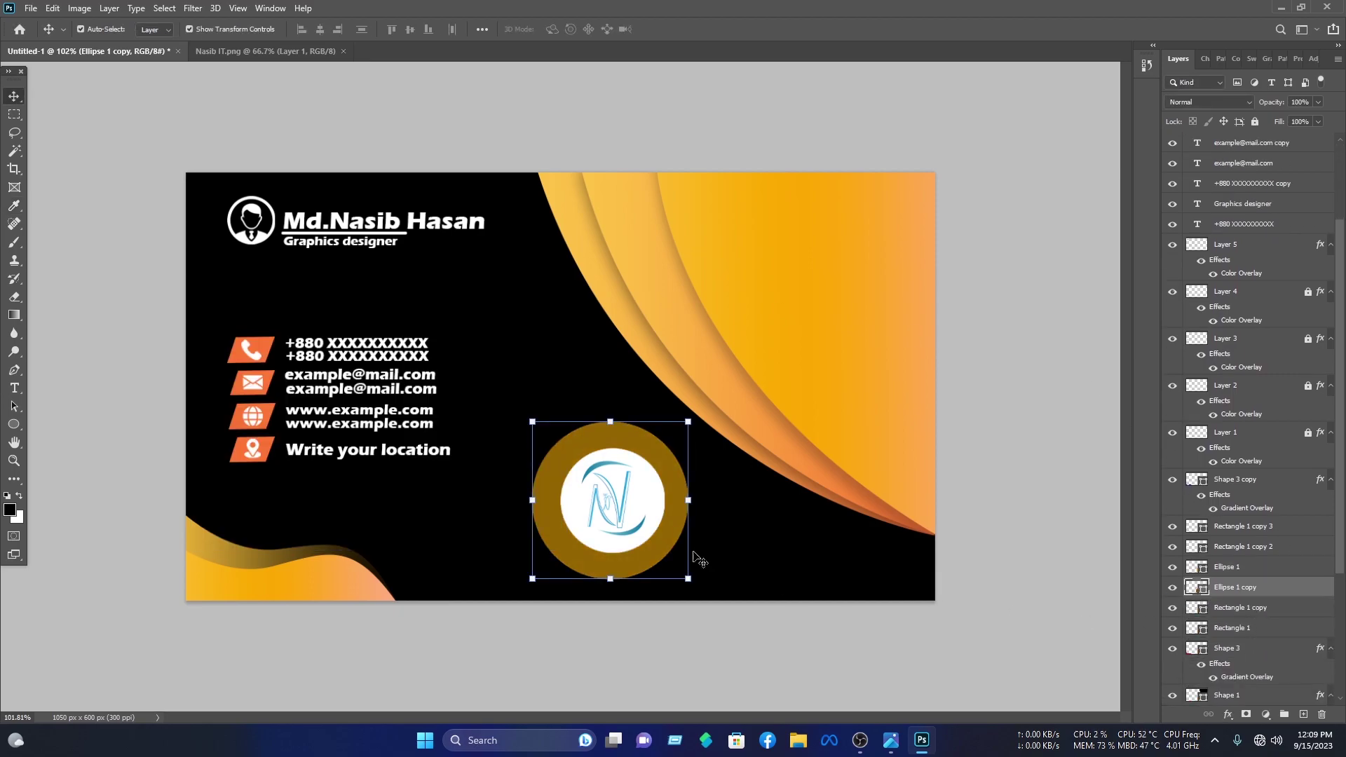
{"action": "left_click_drag", "start_coordinate": [688, 501], "coordinate": [676, 500]}
Lock the layers of the upper-right curved shapes
{"action": "left_click", "coordinate": [558, 193]}
{"action": "left_click_drag", "start_coordinate": [540, 112], "coordinate": [871, 324]}
{"action": "left_click", "coordinate": [1255, 121]}
Move the logo and its golden circle to the right so the dark circle shows as a crescent beside them
{"action": "left_click_drag", "start_coordinate": [717, 547], "coordinate": [657, 513]}
{"action": "left_click", "coordinate": [748, 234]}
{"action": "left_click", "coordinate": [848, 591]}
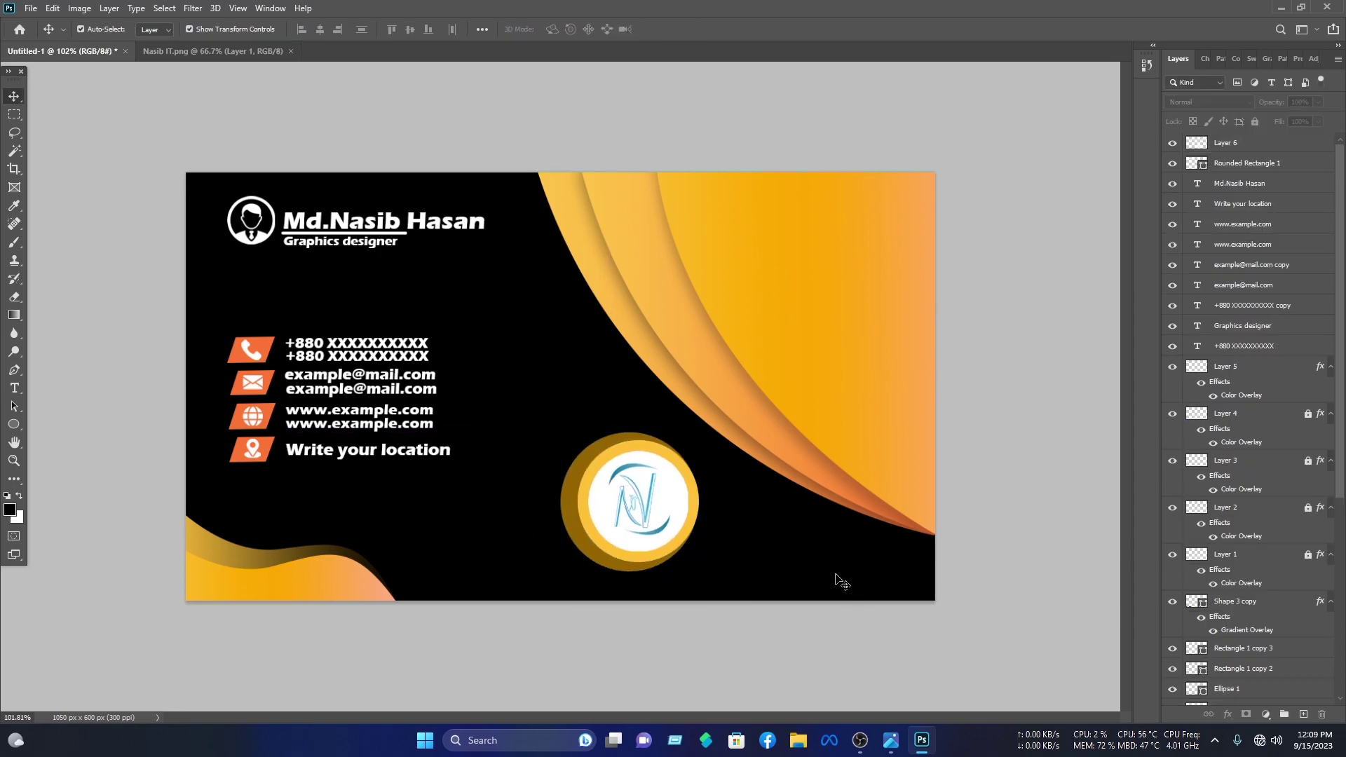
Duplicate the name, underline and job title, and place the copy over the upper-right orange shape
{"action": "left_click_drag", "start_coordinate": [450, 254], "coordinate": [347, 204]}
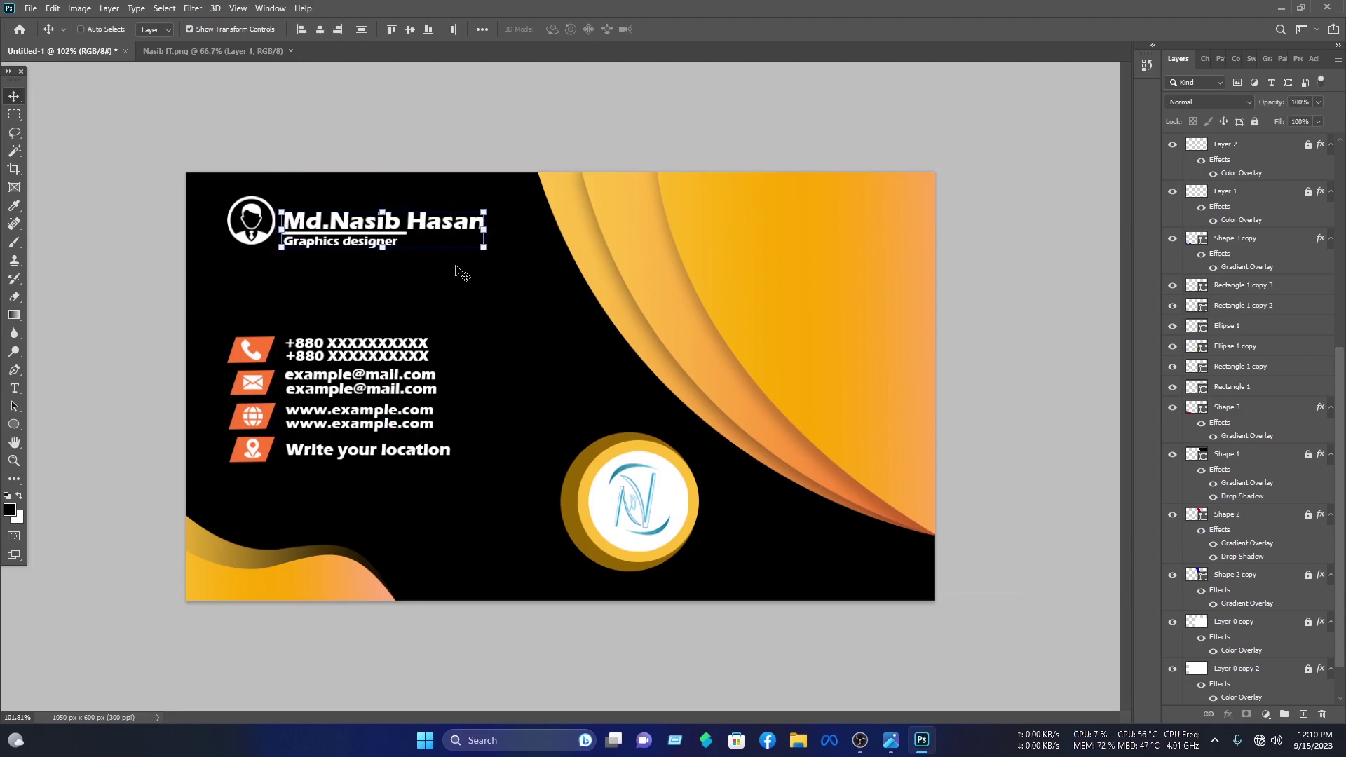
{"action": "key", "text": "ctrl+v"}
{"action": "left_click_drag", "start_coordinate": [556, 380], "coordinate": [782, 311]}
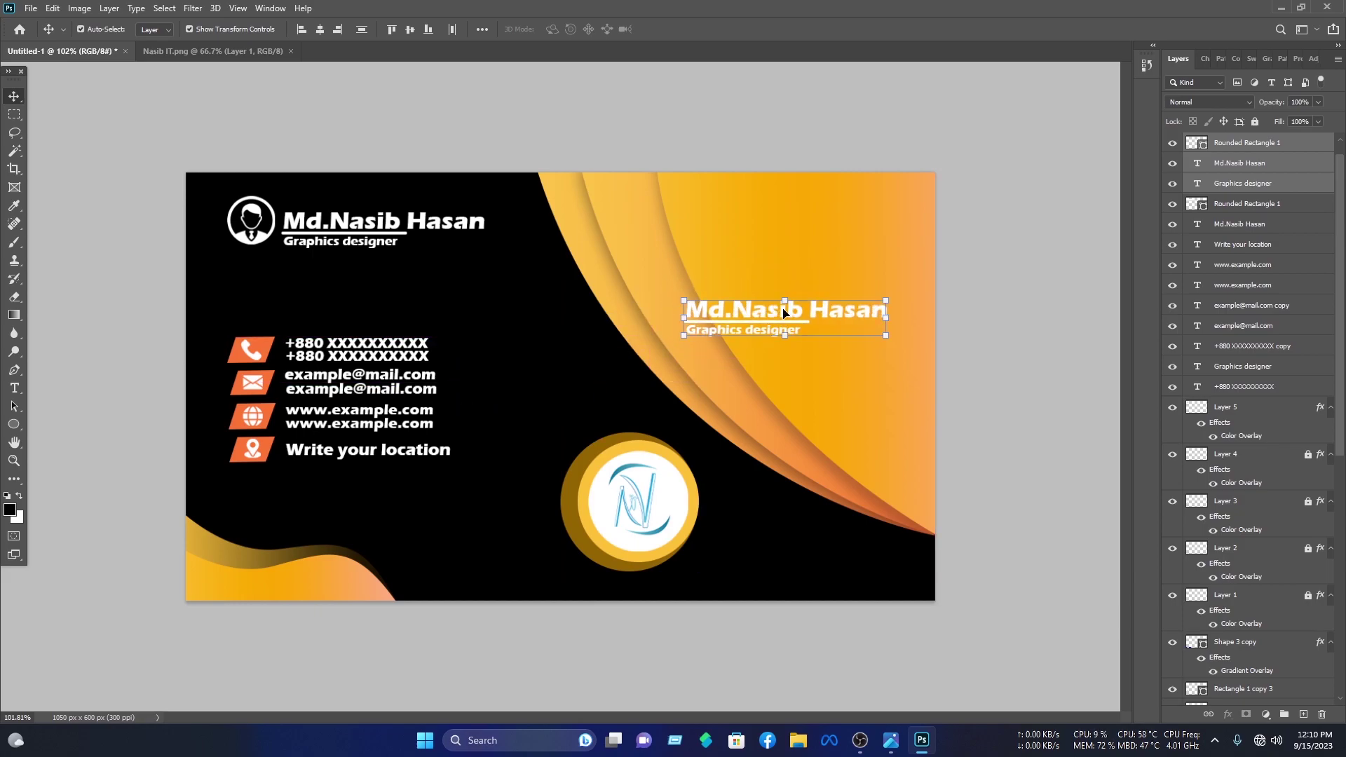
{"action": "left_click", "coordinate": [994, 301]}
Change the copied name text to "Nasib IT"
{"action": "double_click", "coordinate": [805, 309]}
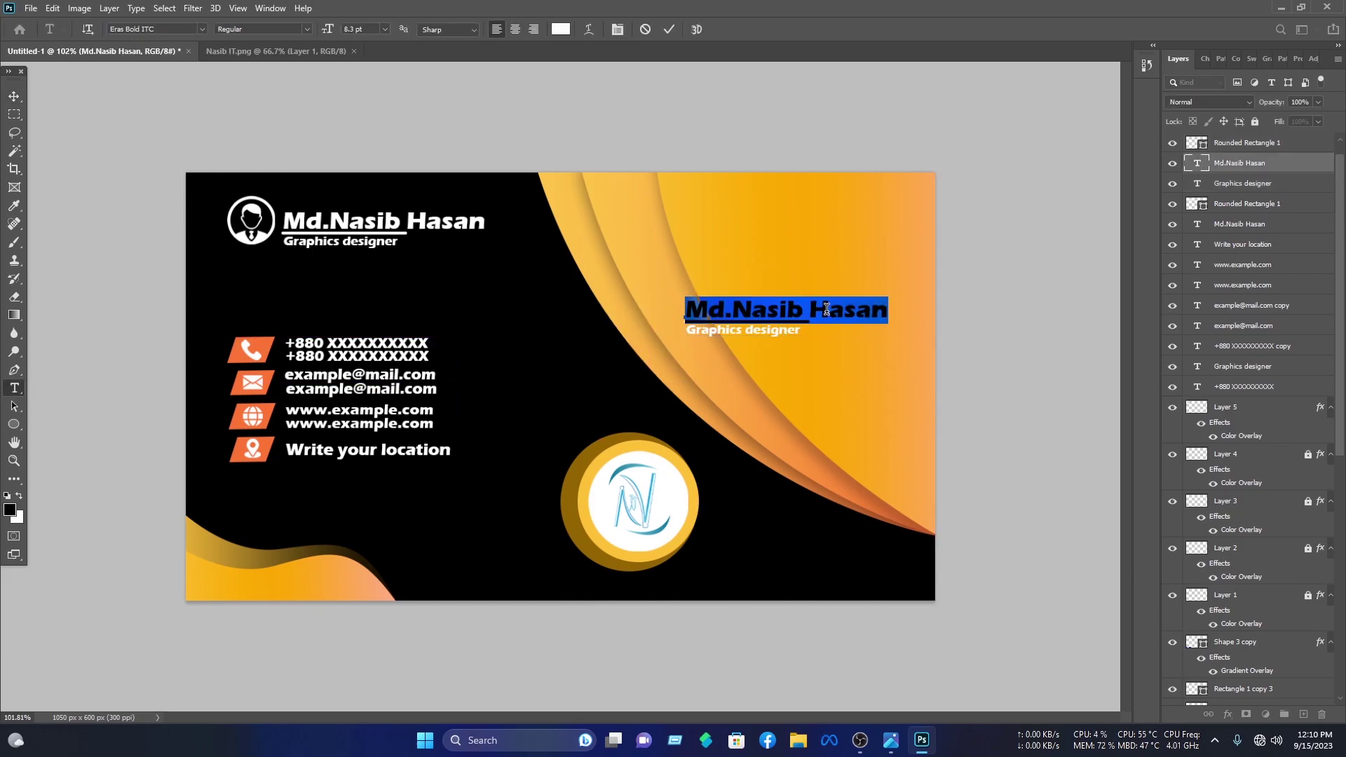
{"action": "type", "text": "Na"}
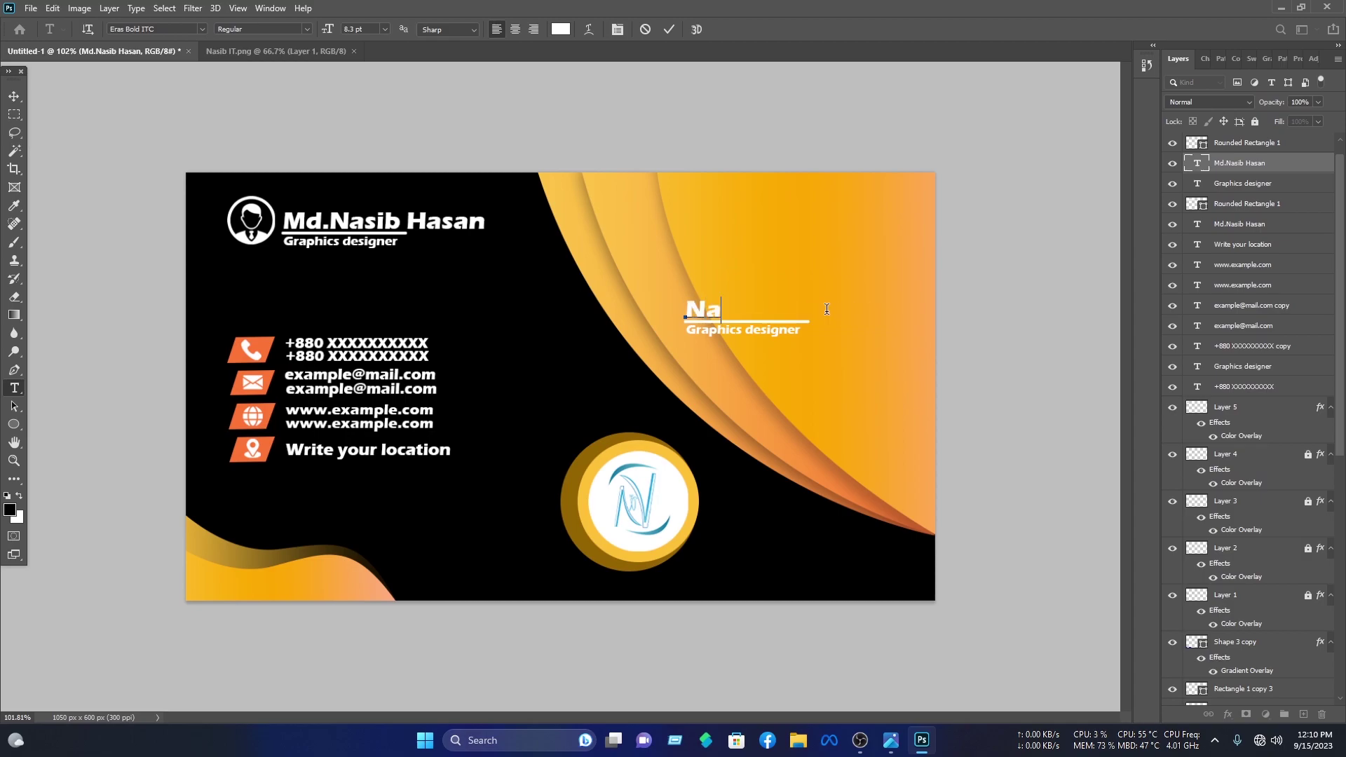
{"action": "type", "text": "sib IT"}
{"action": "left_click", "coordinate": [673, 27]}
Change the copied job title text to "An IT based comapany"
{"action": "left_click", "coordinate": [757, 329]}
{"action": "double_click", "coordinate": [770, 330]}
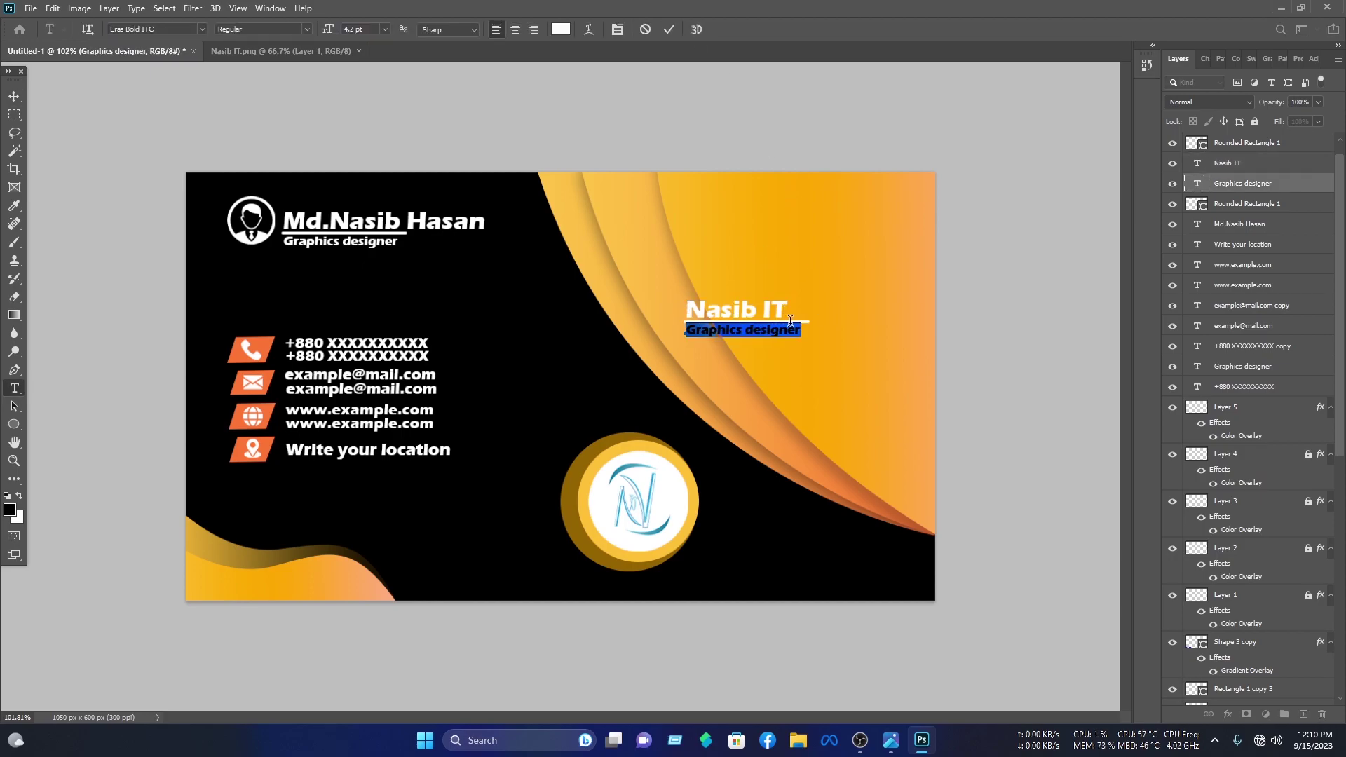
{"action": "type", "text": "An IT based comapany"}
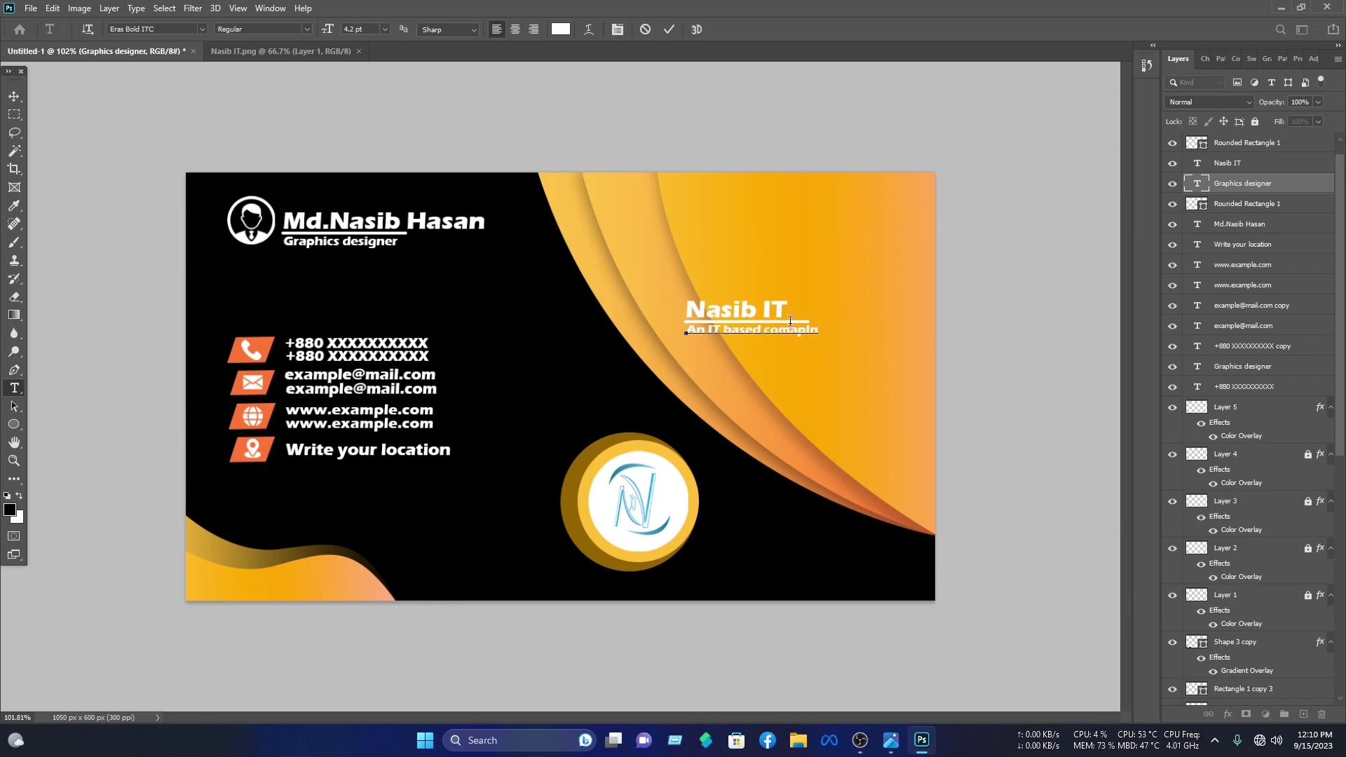
{"action": "left_click", "coordinate": [669, 30]}
Move the company name, underline and tagline beside the logo and scale them down
{"action": "key", "text": "v"}
{"action": "scroll", "coordinate": [877, 344], "scroll_direction": "down", "scroll_amount": 1}
{"action": "left_click_drag", "start_coordinate": [876, 345], "coordinate": [769, 532]}
{"action": "left_click_drag", "start_coordinate": [877, 529], "coordinate": [823, 496]}
{"action": "left_click", "coordinate": [694, 29]}
Shift the logo emblem and company text to the left and adjust the spacing between them
{"action": "left_click_drag", "start_coordinate": [561, 417], "coordinate": [870, 551]}
{"action": "left_click_drag", "start_coordinate": [809, 517], "coordinate": [759, 503]}
{"action": "left_click_drag", "start_coordinate": [545, 406], "coordinate": [747, 550]}
{"action": "left_click_drag", "start_coordinate": [774, 521], "coordinate": [700, 523]}
{"action": "left_click_drag", "start_coordinate": [822, 537], "coordinate": [693, 482]}
{"action": "left_click_drag", "start_coordinate": [699, 503], "coordinate": [690, 507]}
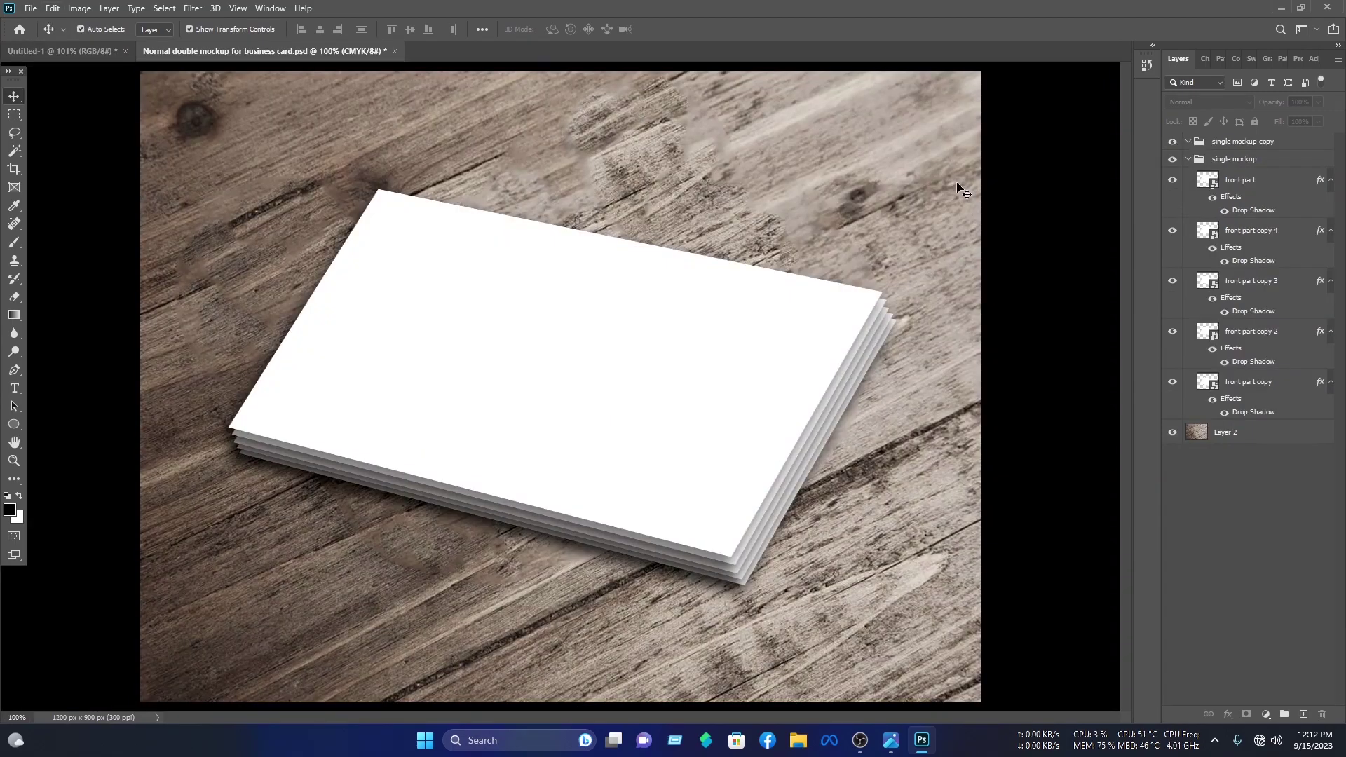
Open the mockup's front part smart object for editing, and unlock the locked layers in the Untitled-1 card design
{"action": "double_click", "coordinate": [1223, 188]}
{"action": "left_click", "coordinate": [63, 51]}
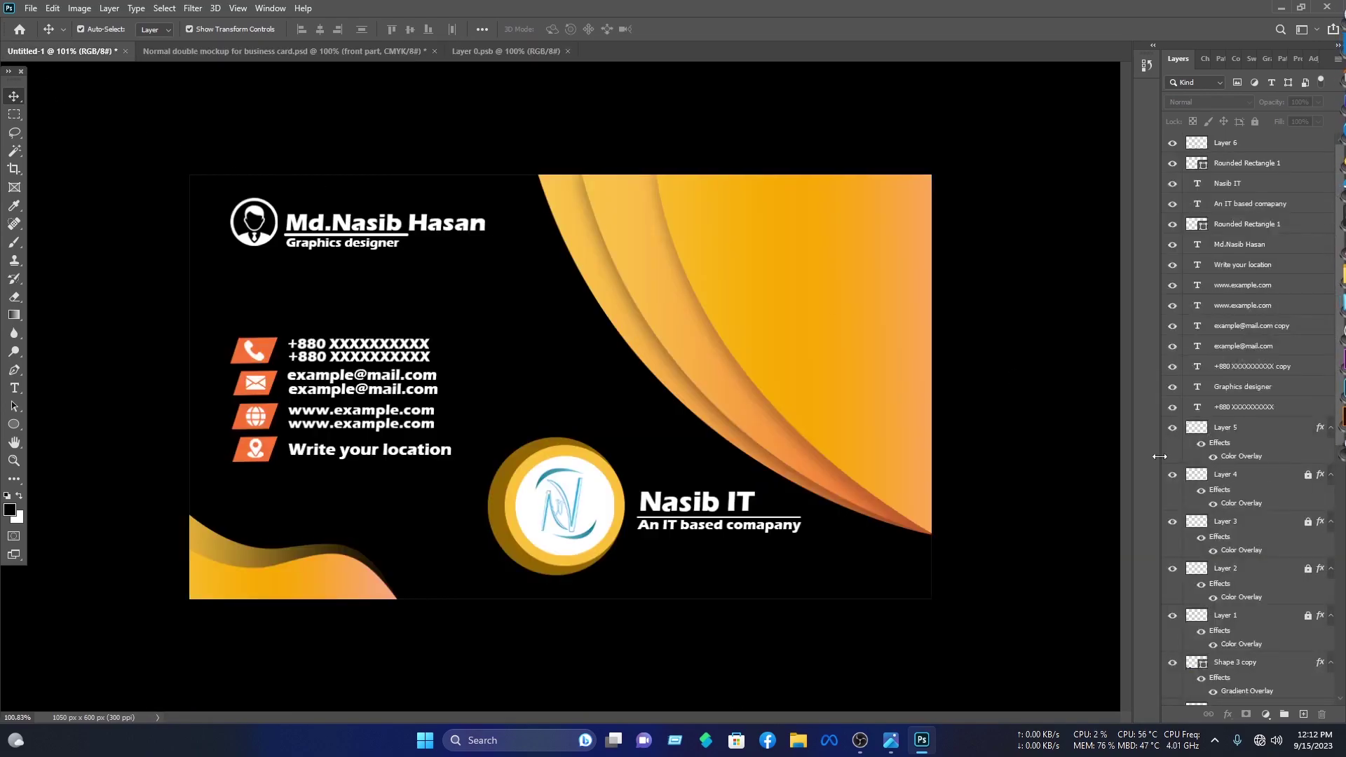
{"action": "scroll", "coordinate": [1177, 463], "scroll_direction": "down", "scroll_amount": 3}
{"action": "left_click", "coordinate": [1309, 373]}
{"action": "left_click", "coordinate": [1308, 420]}
{"action": "left_click", "coordinate": [1308, 468]}
{"action": "left_click", "coordinate": [1308, 514]}
{"action": "scroll", "coordinate": [1292, 471], "scroll_direction": "down", "scroll_amount": 9}
{"action": "left_click", "coordinate": [1307, 572]}
{"action": "scroll", "coordinate": [1231, 562], "scroll_direction": "up", "scroll_amount": 12}
Select all layers of the card design and copy them into the front part smart object's document
{"action": "left_click", "coordinate": [1027, 688]}
{"action": "left_click_drag", "start_coordinate": [1026, 689], "coordinate": [163, 48]}
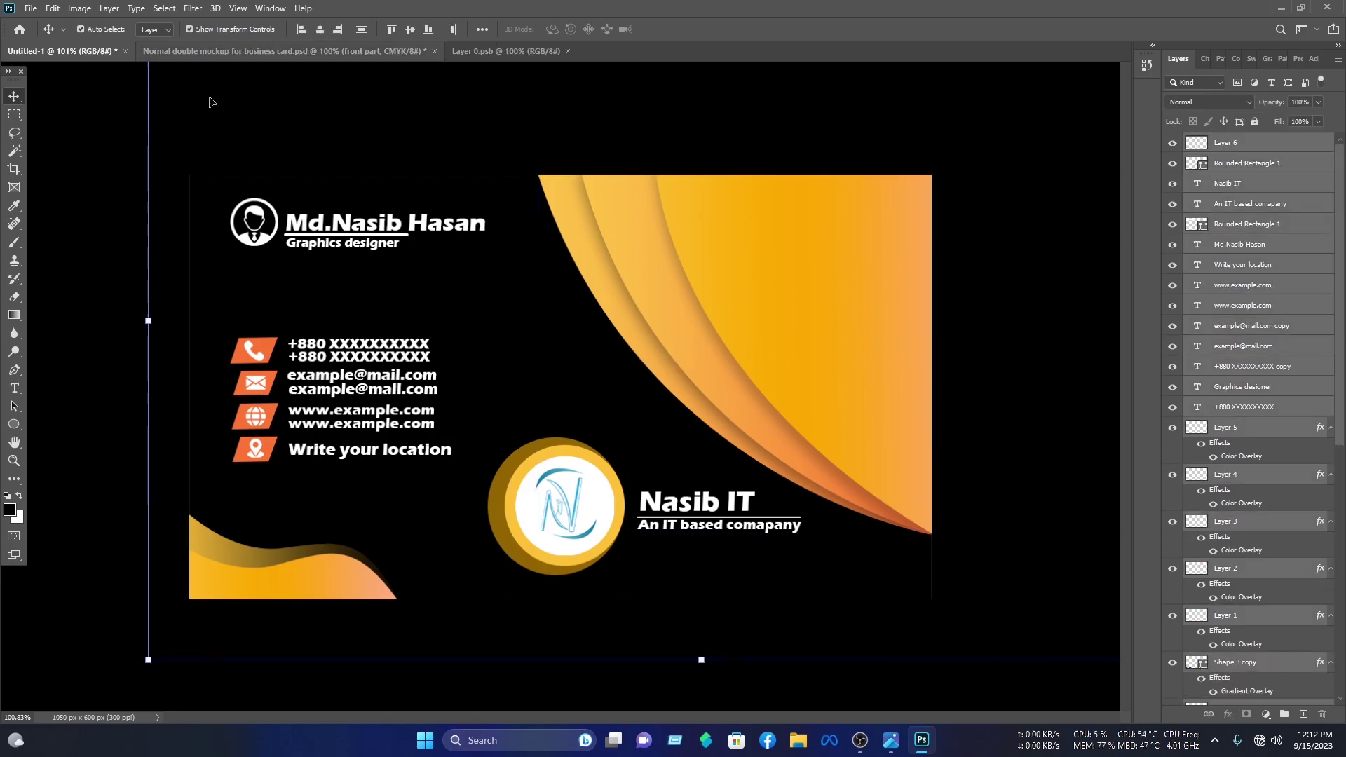
{"action": "left_click_drag", "start_coordinate": [284, 185], "coordinate": [423, 283]}
{"action": "left_click_drag", "start_coordinate": [585, 332], "coordinate": [850, 373]}
Nudge the copied artwork down and to the right to align it with the smart object's canvas, and deselect it
{"action": "key", "text": "Down"}
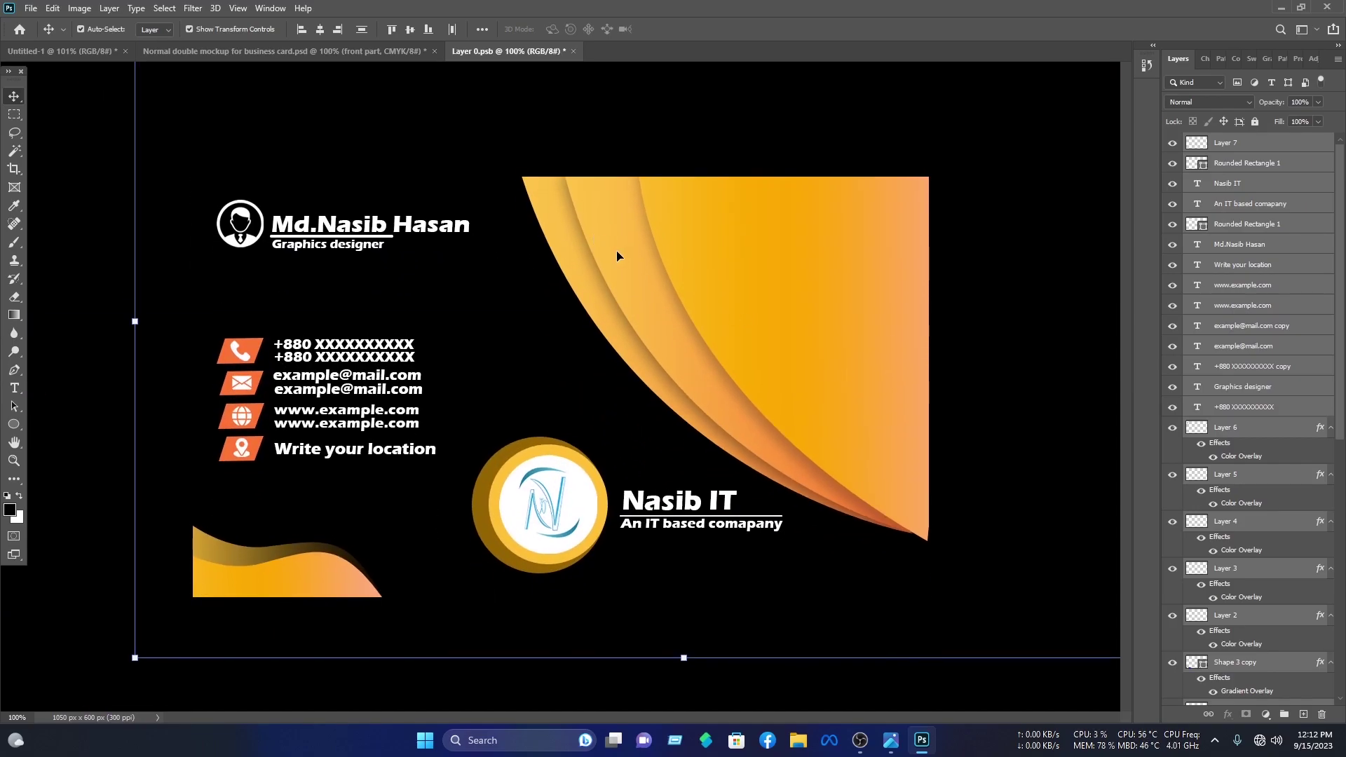
{"action": "key", "text": "Right"}
{"action": "key", "text": "Right"}
{"action": "key", "text": "Right"}
{"action": "key", "text": "Right"}
{"action": "key", "text": "Right"}
{"action": "key", "text": "Right"}
{"action": "key", "text": "Right"}
{"action": "key", "text": "Right"}
{"action": "key", "text": "Right"}
{"action": "key", "text": "Right"}
{"action": "key", "text": "Right"}
{"action": "key", "text": "Right"}
{"action": "key", "text": "Right"}
{"action": "key", "text": "Right"}
{"action": "key", "text": "Right"}
{"action": "key", "text": "Right"}
{"action": "key", "text": "Right"}
{"action": "key", "text": "Right"}
{"action": "key", "text": "Right"}
{"action": "key", "text": "Right"}
{"action": "left_click", "coordinate": [154, 270]}
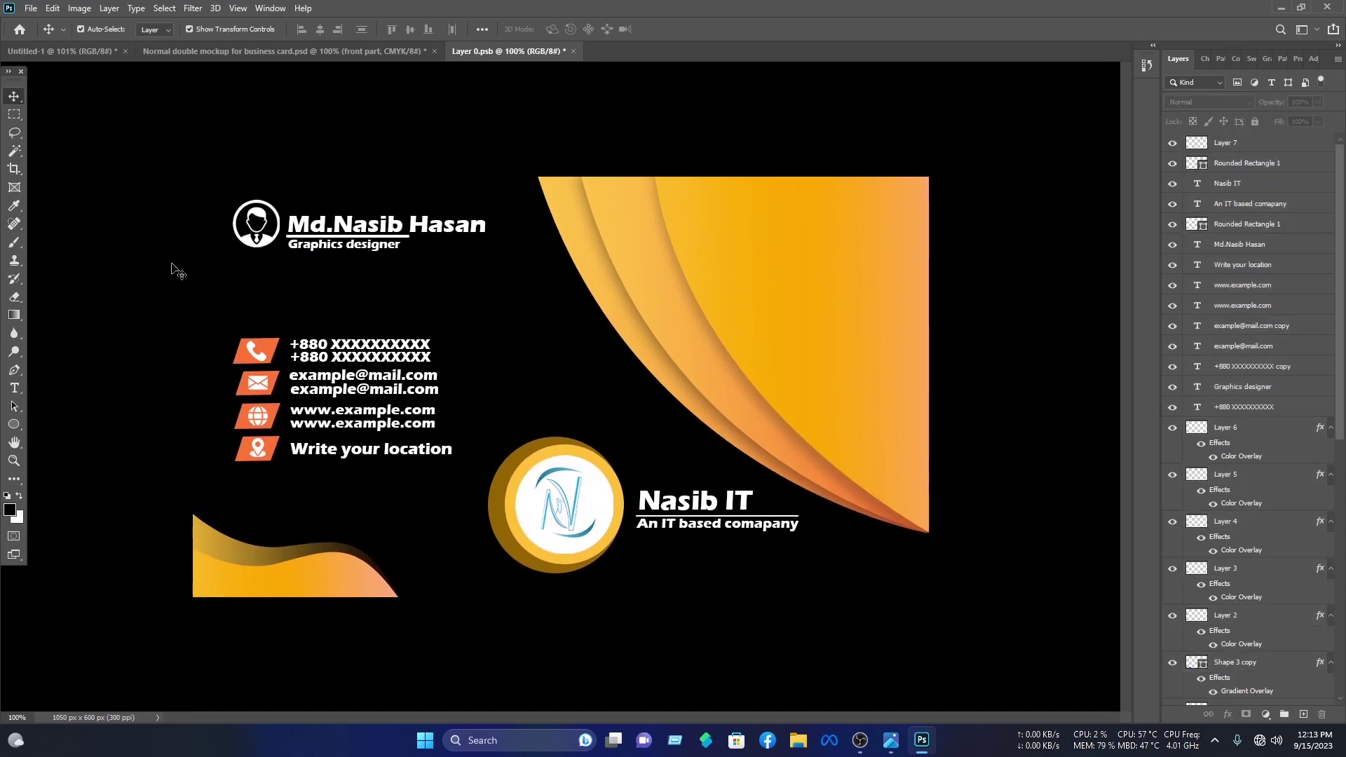
Save and close the smart object's document, and return to the business card mockup to view the applied design
{"action": "key", "text": "ctrl+s"}
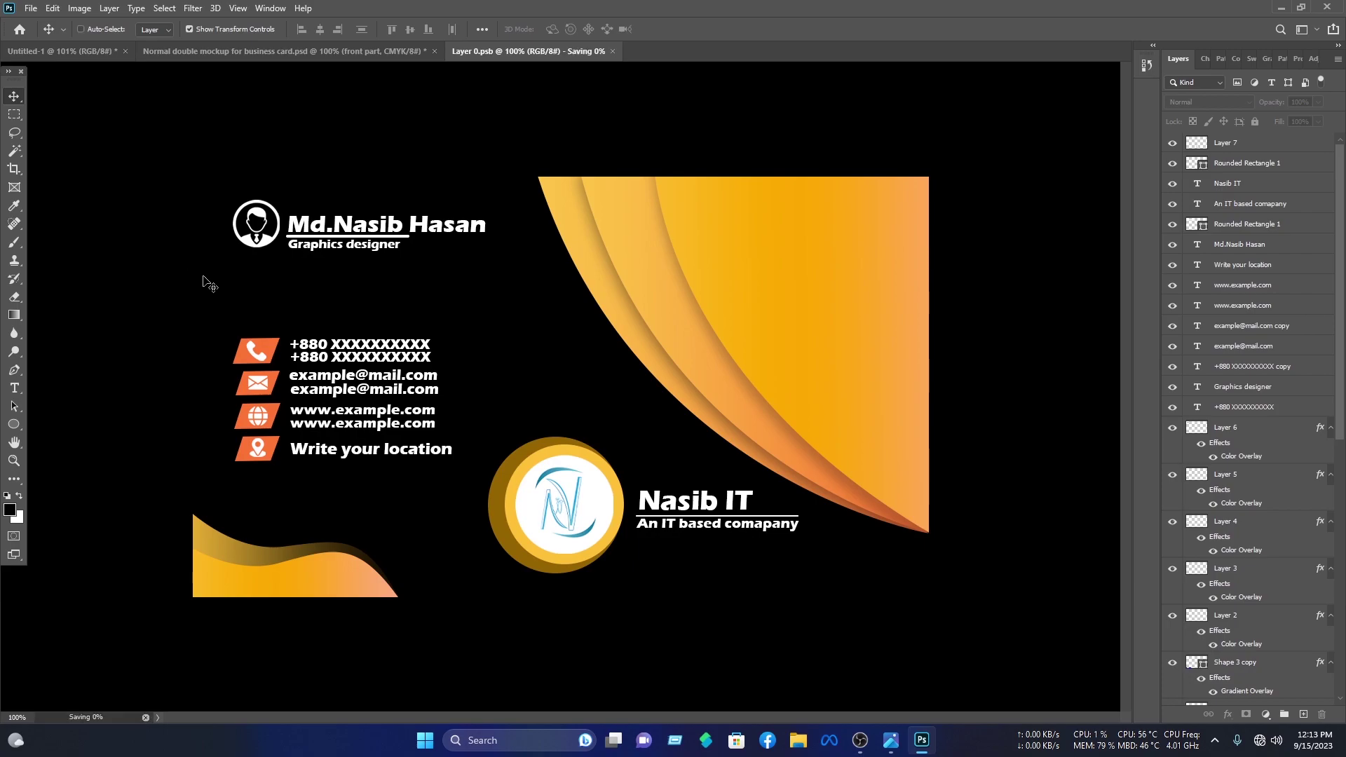
{"action": "left_click", "coordinate": [567, 51]}
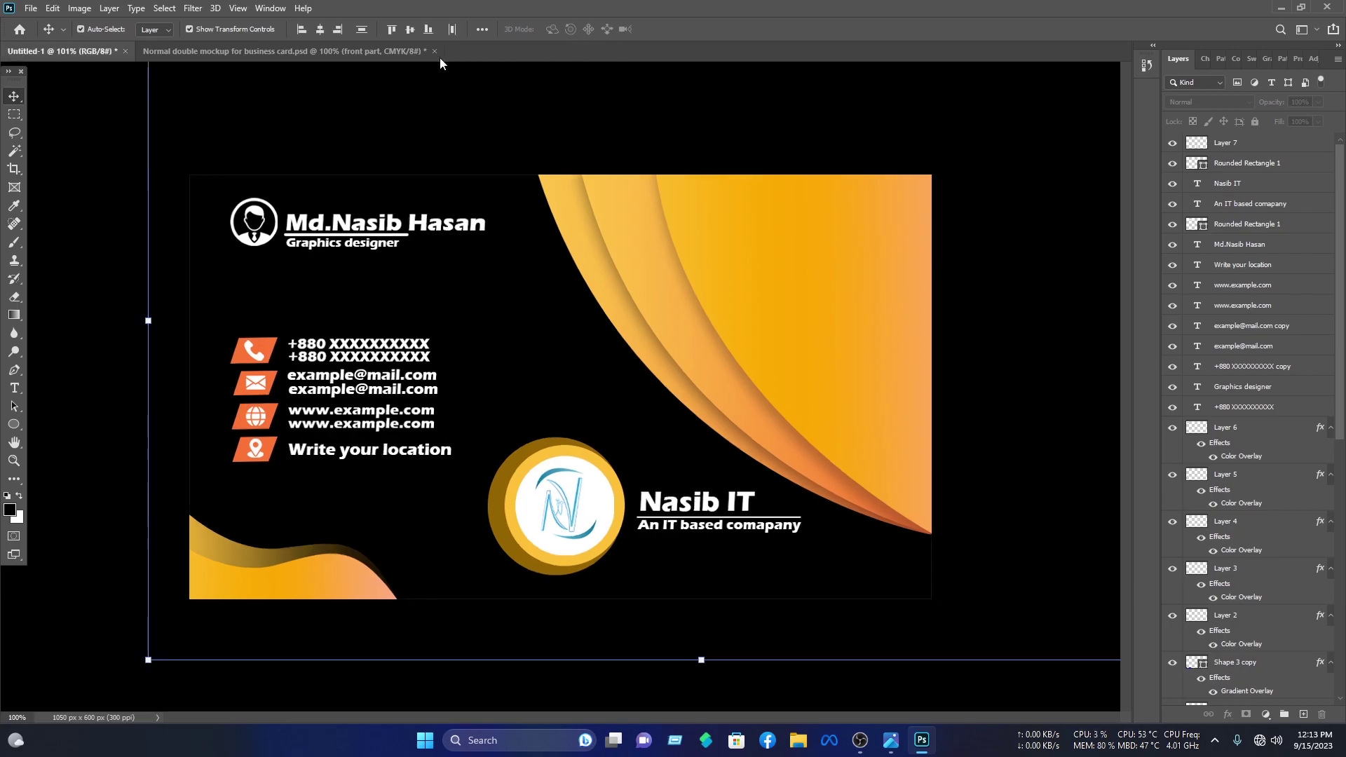
{"action": "scroll", "coordinate": [573, 208], "scroll_direction": "up", "scroll_amount": 3}
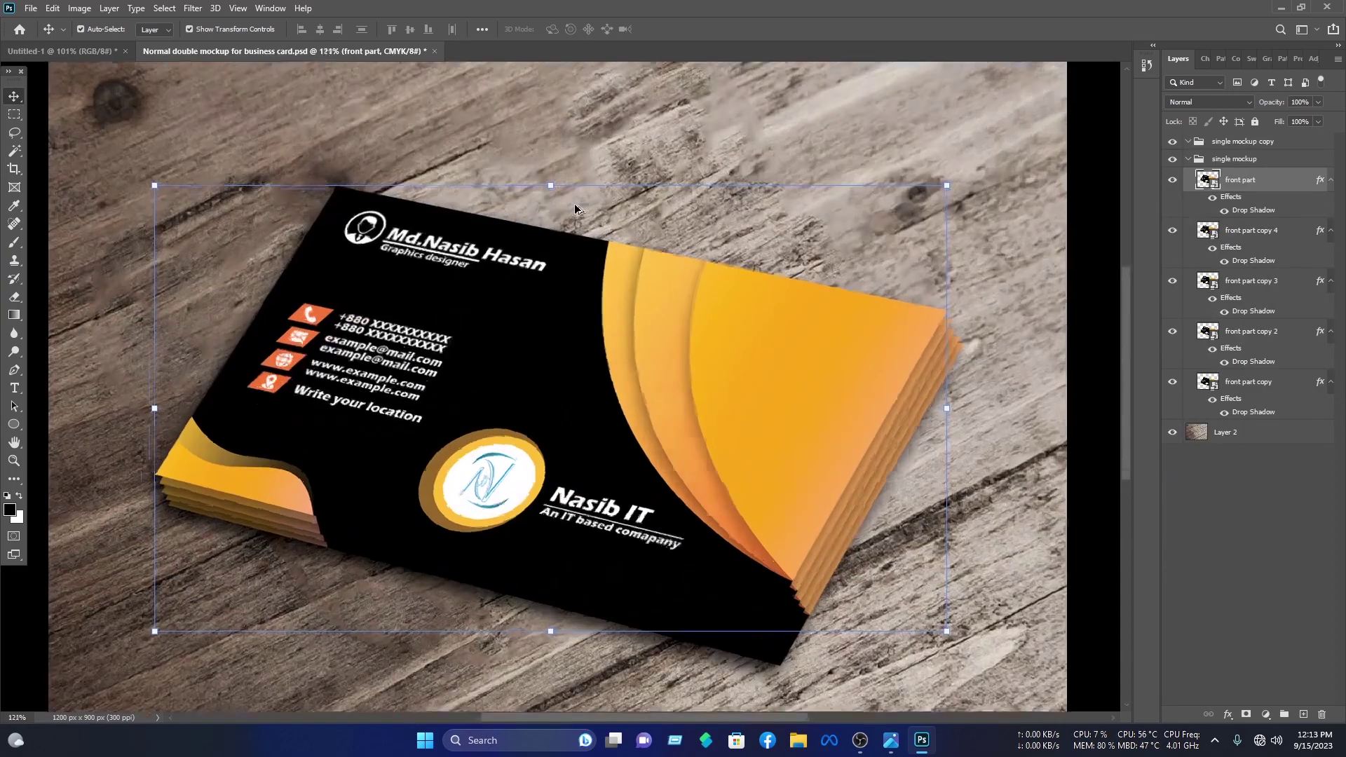
{"action": "left_click_drag", "start_coordinate": [643, 336], "coordinate": [644, 309]}
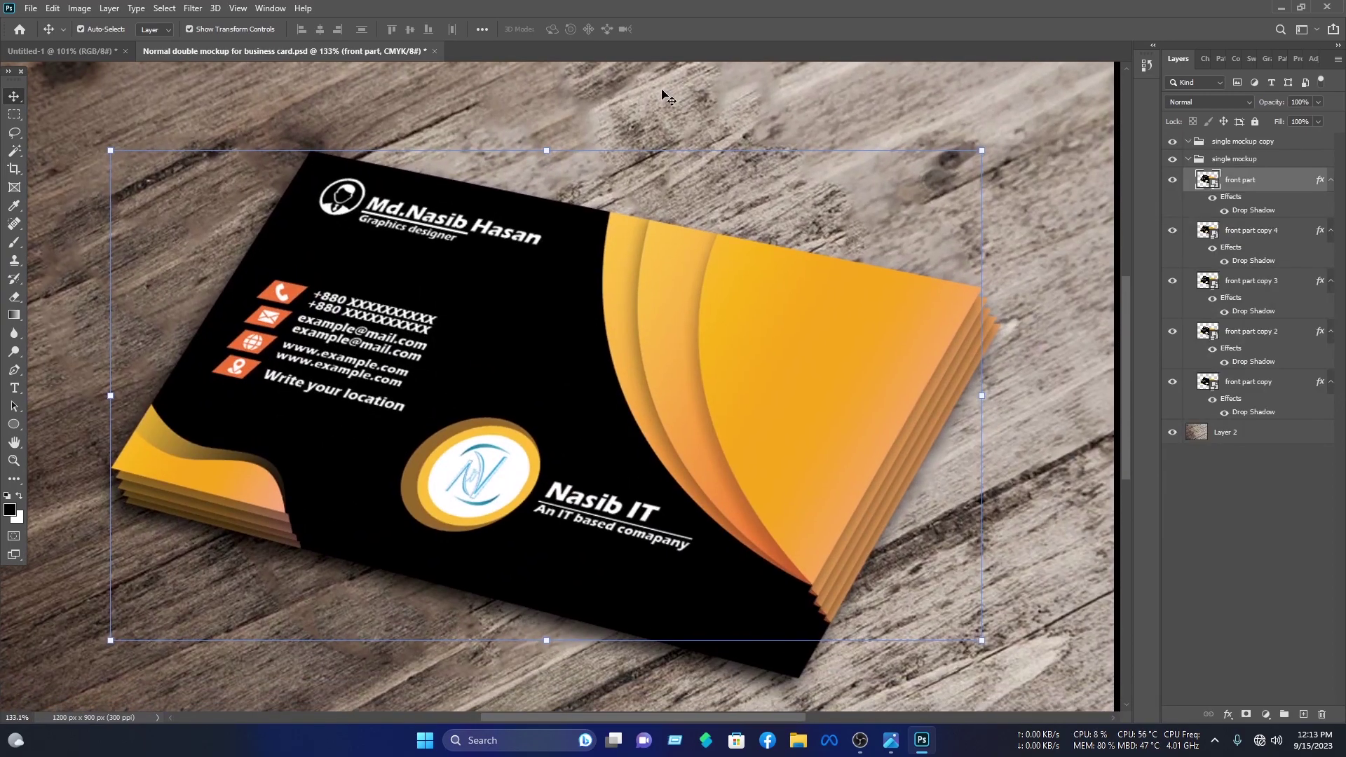